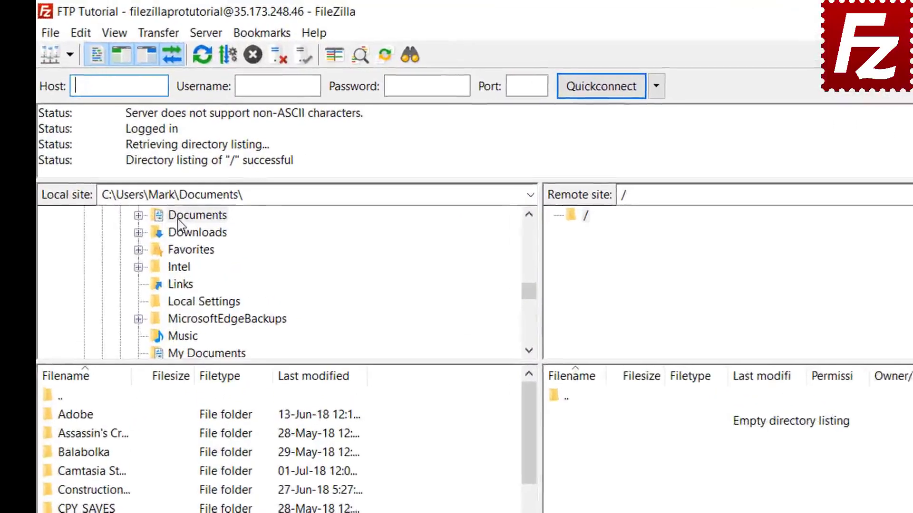
# - Browse locally to Documents > Construction Project and upload Budget.xlsx to the server
pyautogui.click(211, 148)
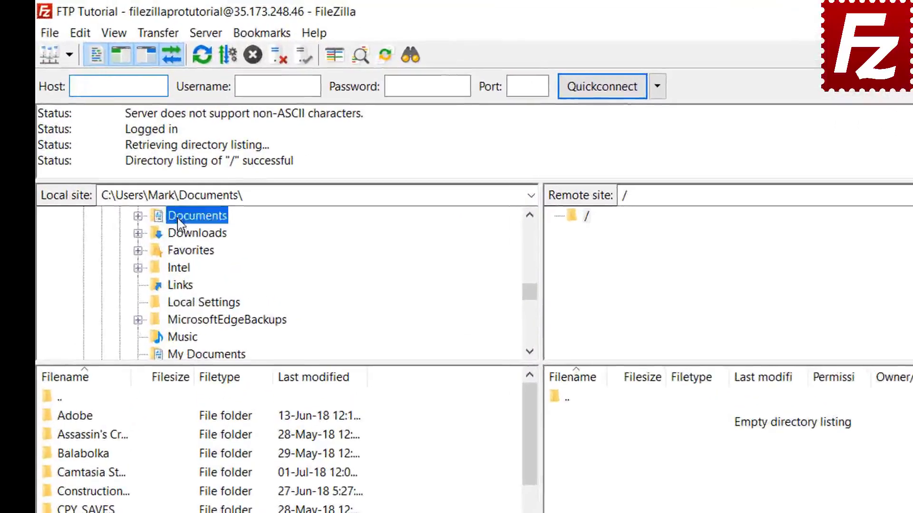
pyautogui.doubleClick(178, 220)
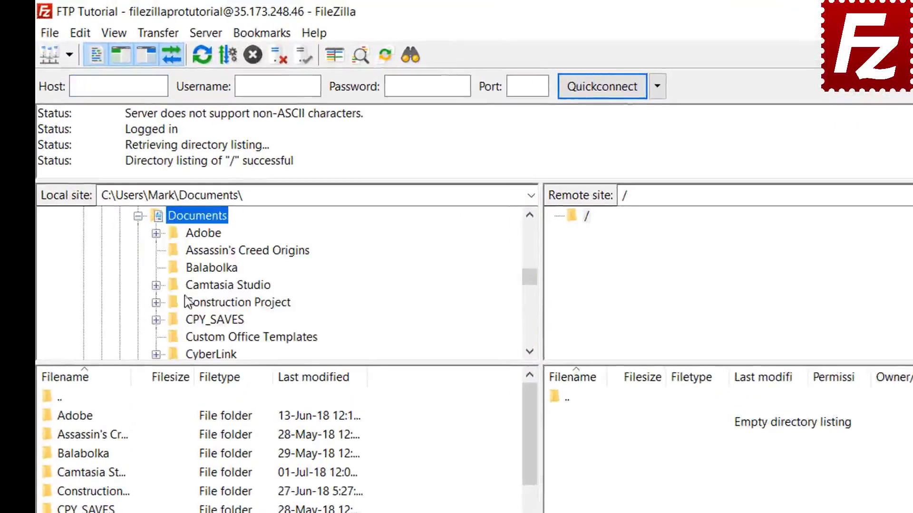
pyautogui.doubleClick(187, 302)
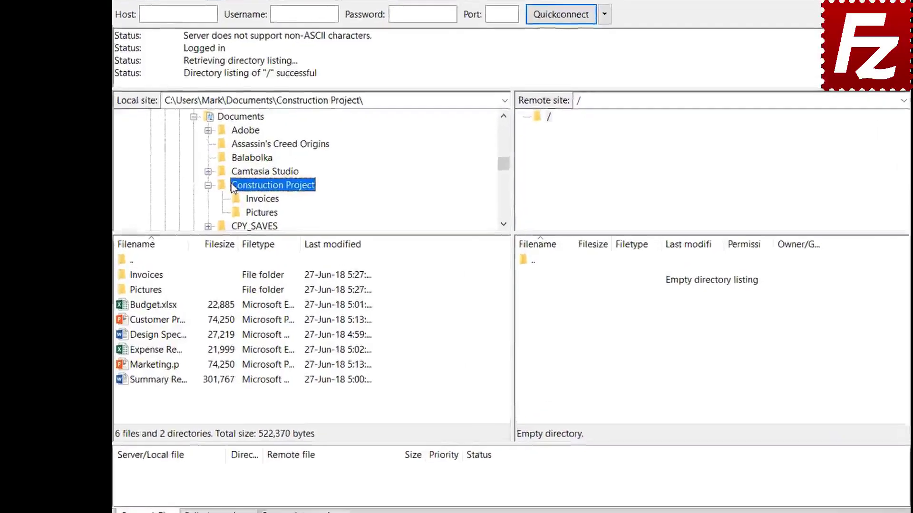
pyautogui.doubleClick(170, 304)
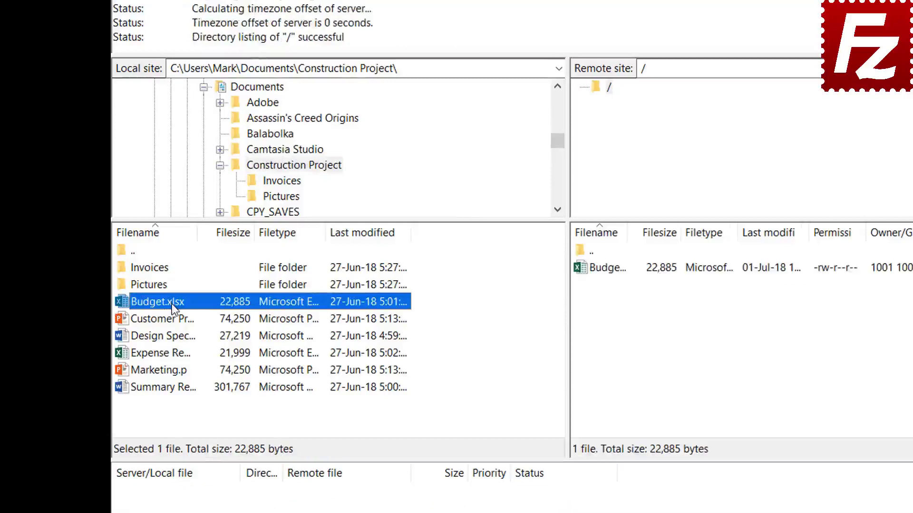
# - Upload Customer Presentation, then Design Specs.docx, Expense Report.xlsx and Marketing.pptx together
pyautogui.rightClick(172, 319)
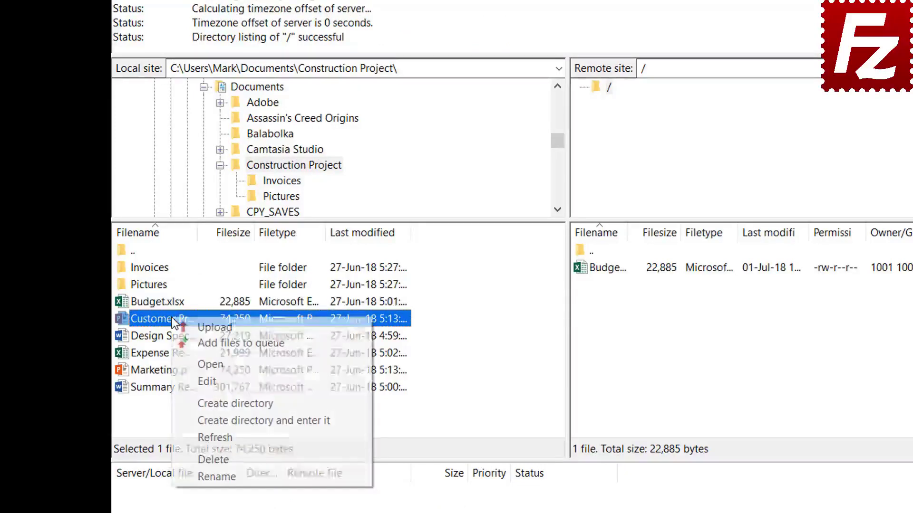
pyautogui.click(200, 327)
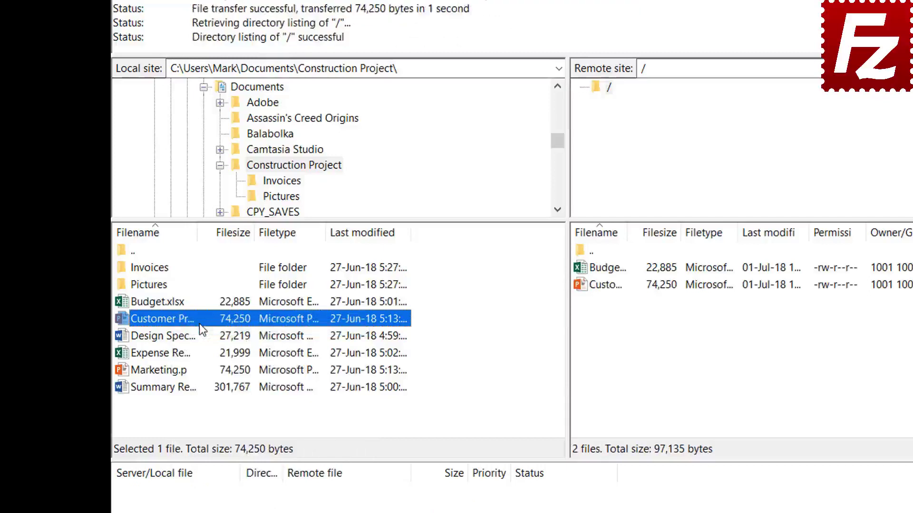
pyautogui.click(179, 336)
pyautogui.keyDown('shift'); pyautogui.click(175, 358); pyautogui.keyUp('shift')
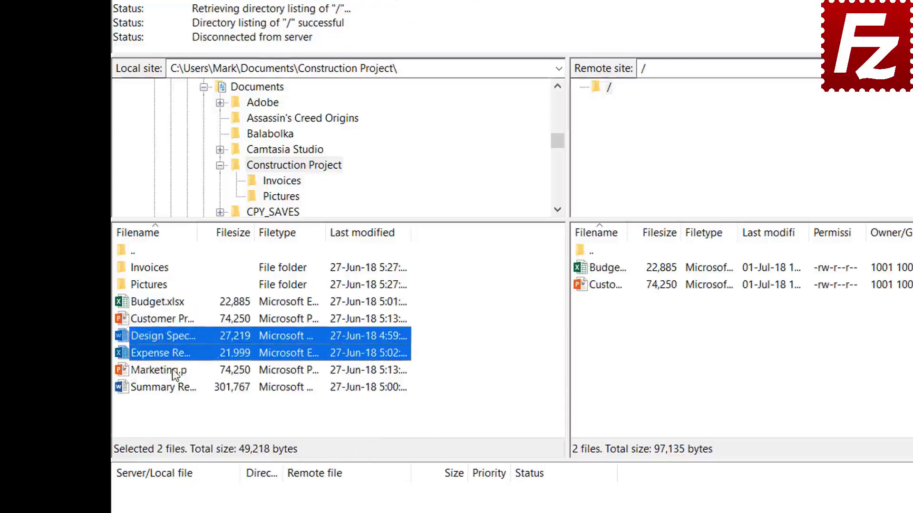
pyautogui.keyDown('shift'); pyautogui.click(175, 374); pyautogui.keyUp('shift')
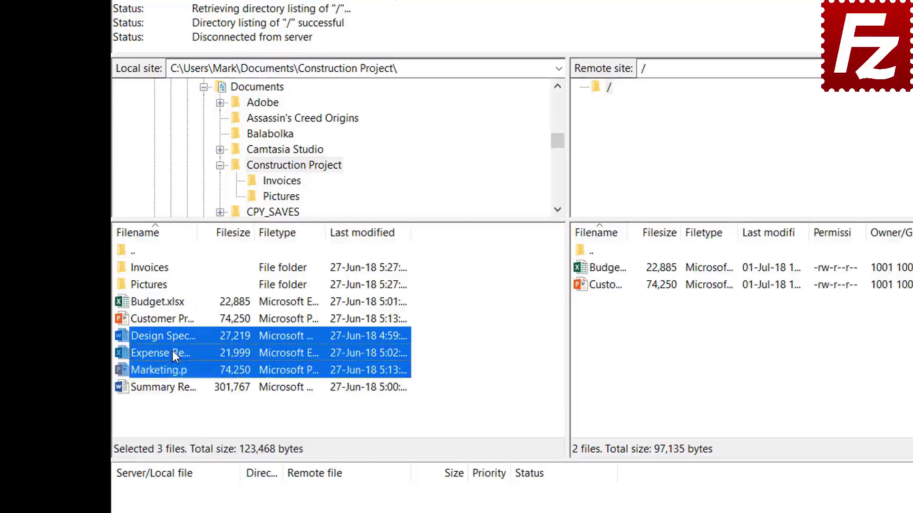
pyautogui.rightClick(173, 351)
pyautogui.click(197, 361)
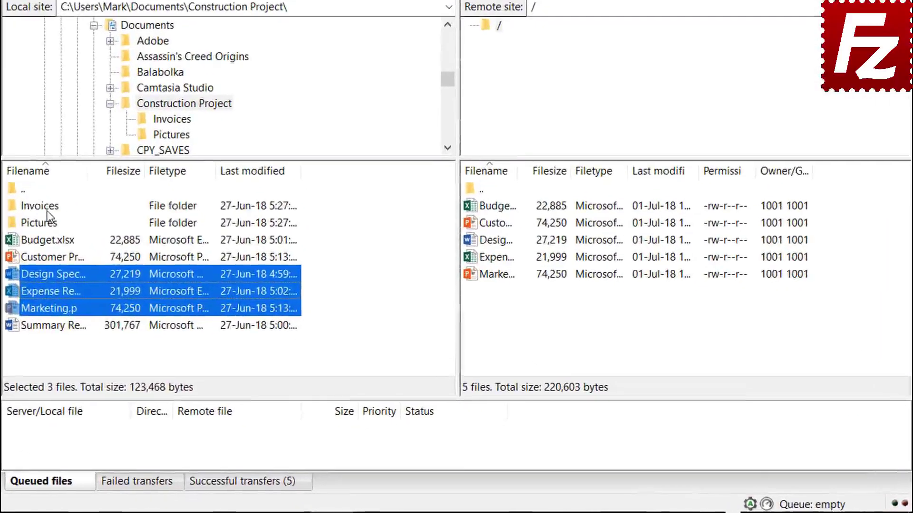
# - Add Invoices, Pictures and Summary Report.docx to the queue, then process the queue
pyautogui.rightClick(47, 211)
pyautogui.click(76, 233)
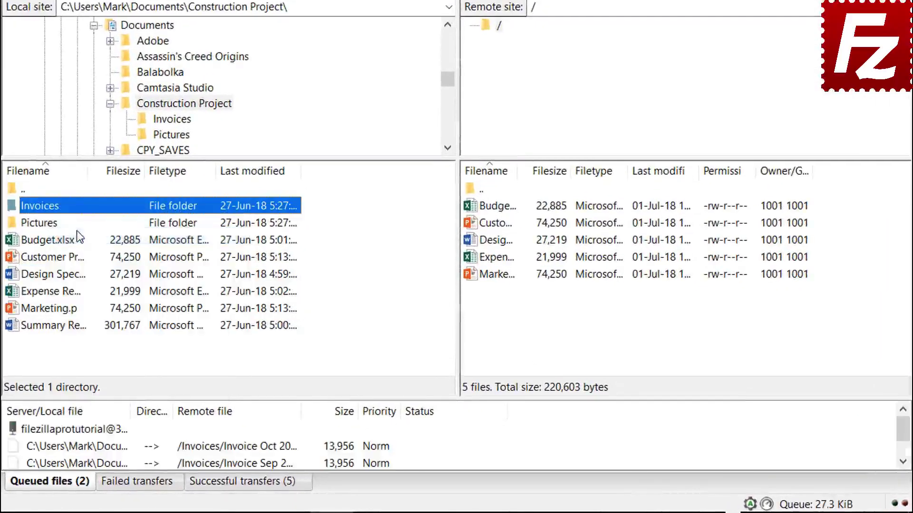
pyautogui.rightClick(53, 226)
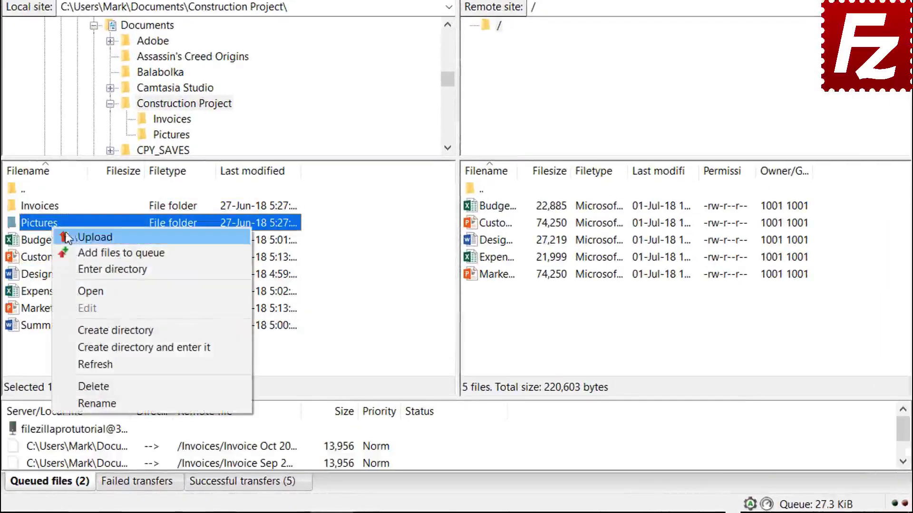
pyautogui.click(81, 251)
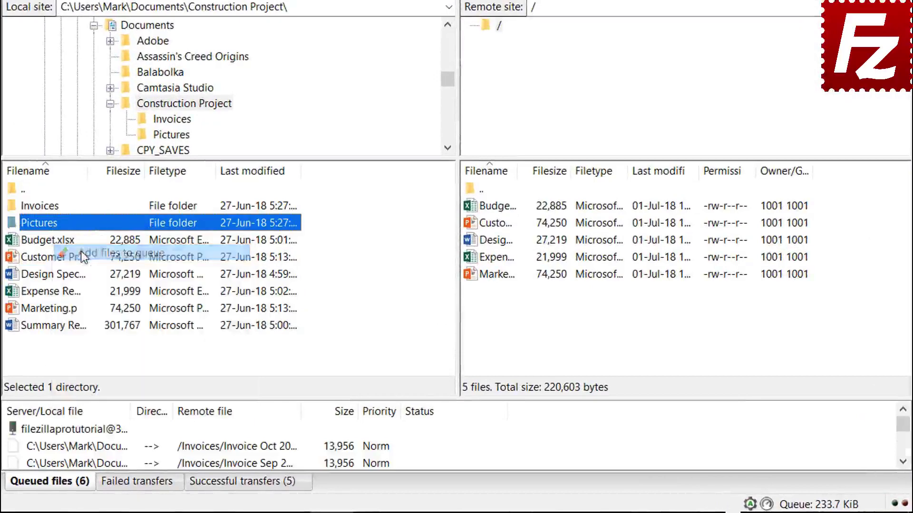
pyautogui.rightClick(70, 326)
pyautogui.click(98, 357)
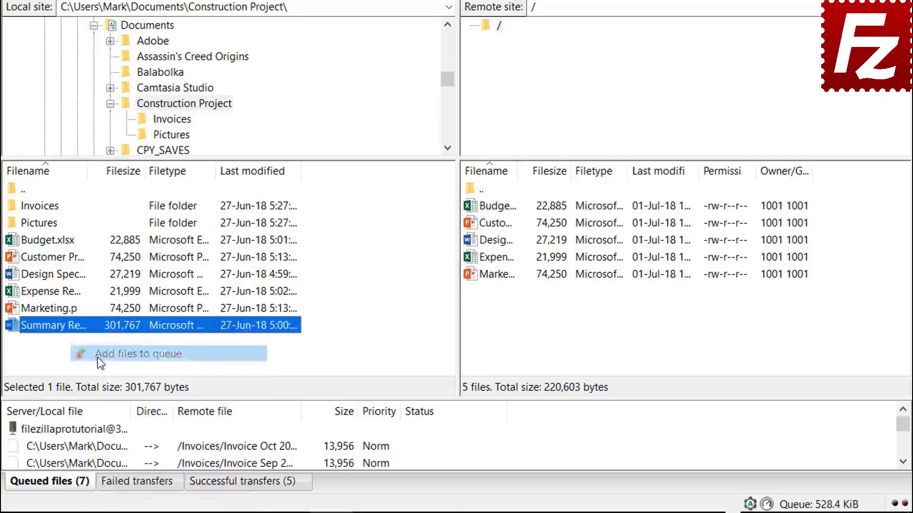
pyautogui.rightClick(96, 430)
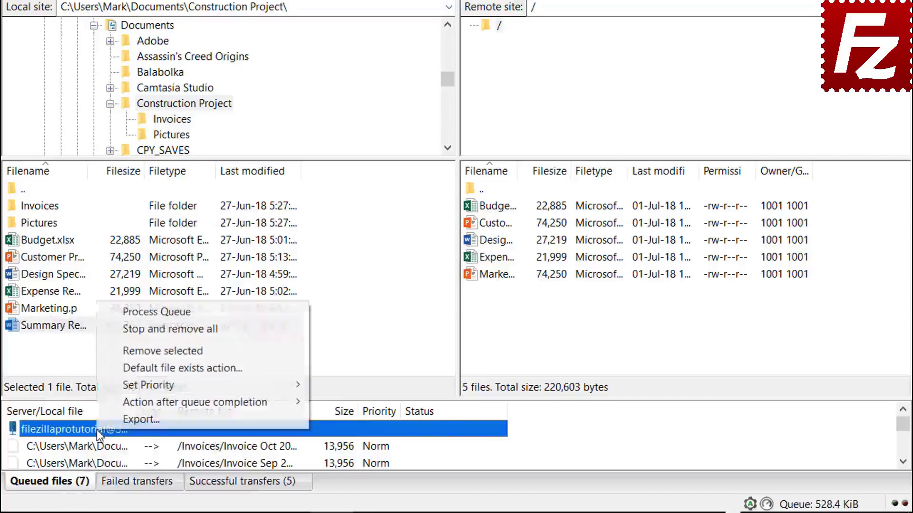
pyautogui.click(129, 315)
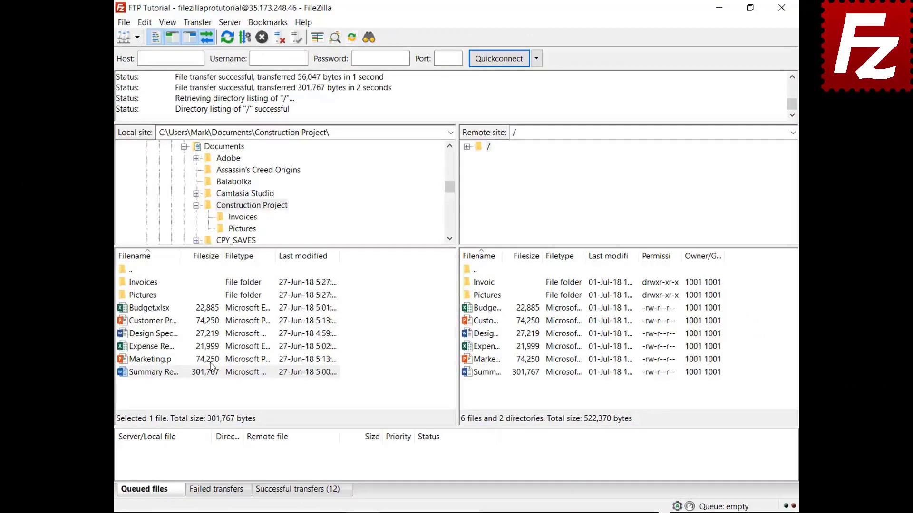
# - Create and enter a new local folder named Backup inside Documents
pyautogui.click(196, 205)
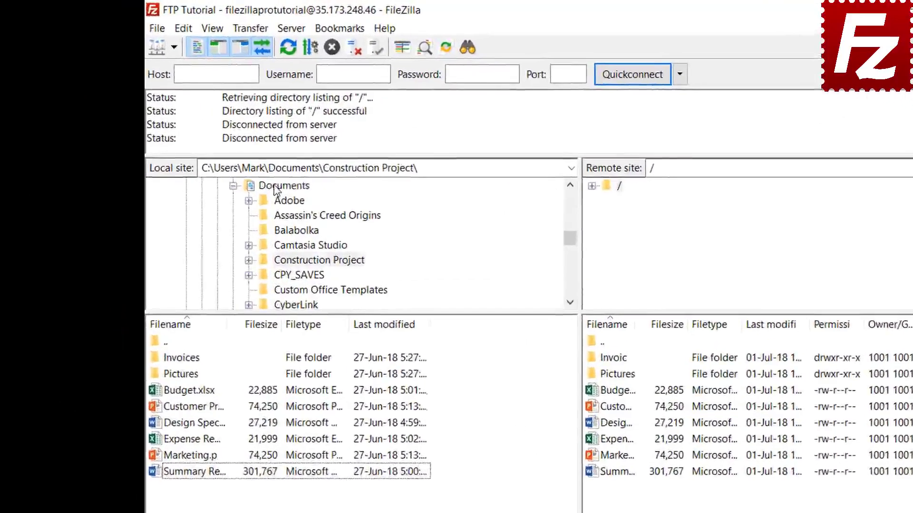
pyautogui.click(214, 145)
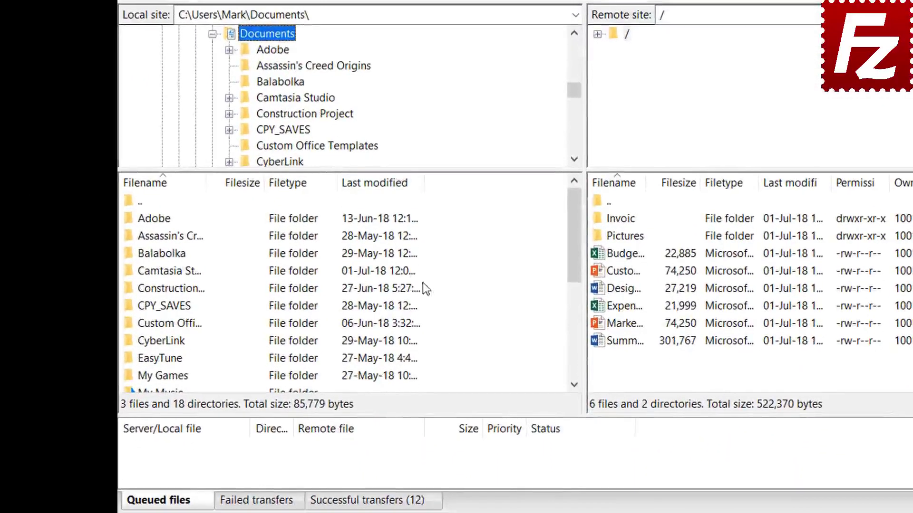
pyautogui.rightClick(454, 463)
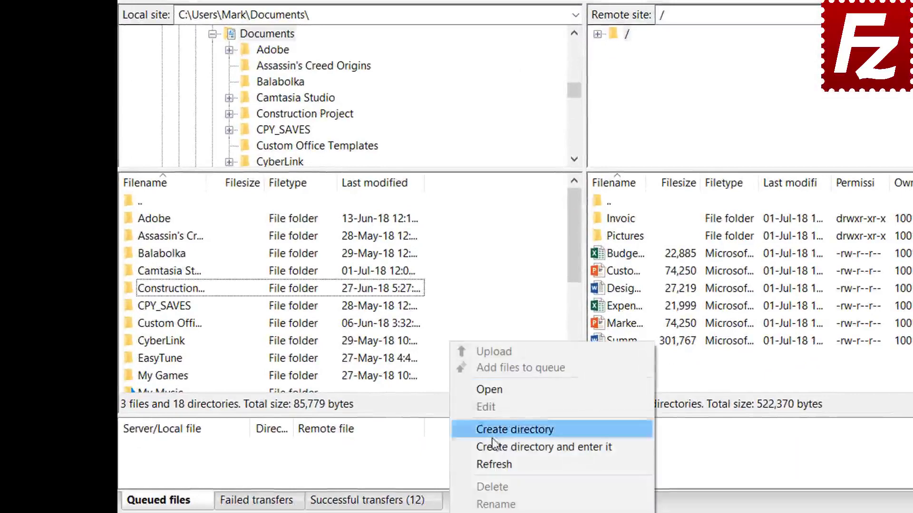
pyautogui.click(476, 447)
pyautogui.write('Backu')
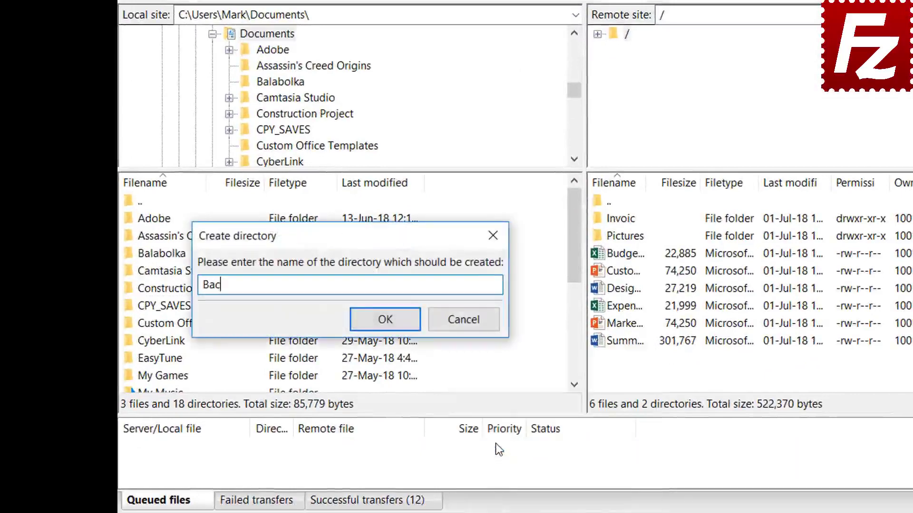
pyautogui.write('p')
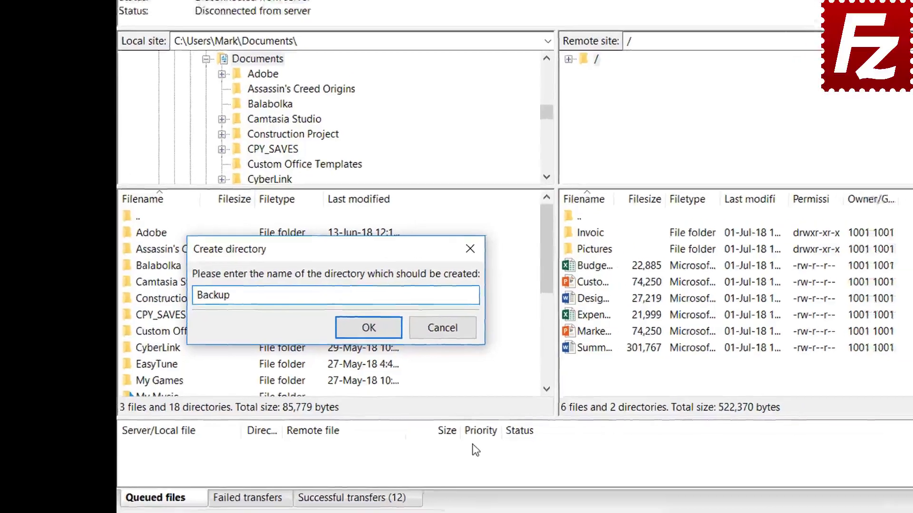
pyautogui.press('Return')
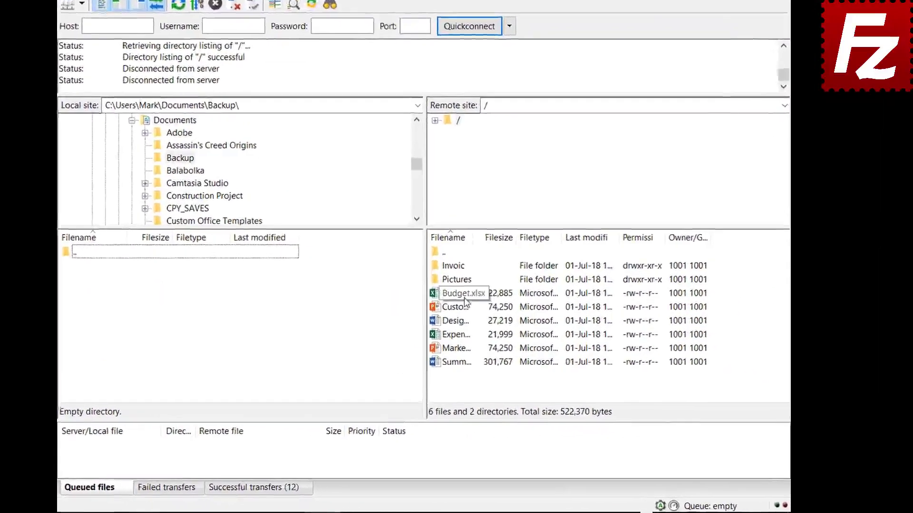
# - Download Budget.xlsx, then Customer Presentation, Design Specs, Expense Report and Marketing into Backup
pyautogui.doubleClick(494, 310)
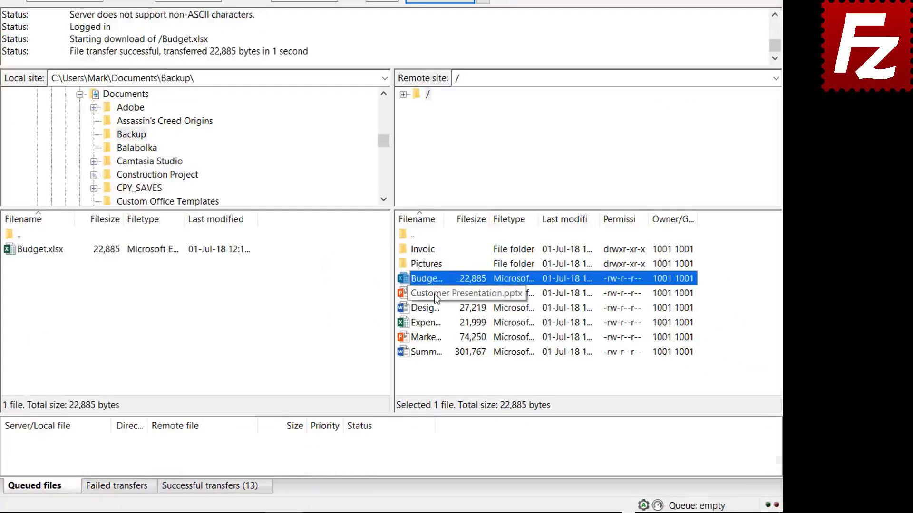
pyautogui.click(435, 295)
pyautogui.keyDown('ctrl'); pyautogui.click(430, 309); pyautogui.keyUp('ctrl')
pyautogui.keyDown('ctrl'); pyautogui.click(432, 325); pyautogui.keyUp('ctrl')
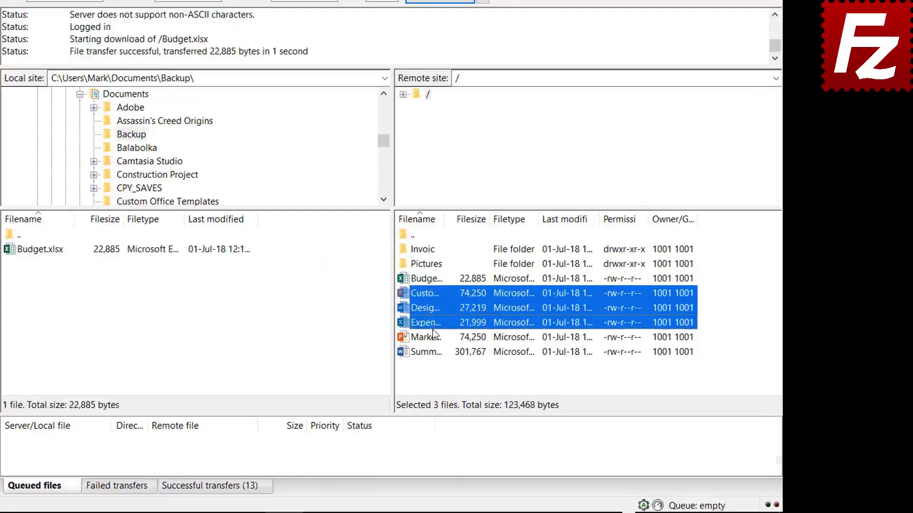
pyautogui.keyDown('ctrl'); pyautogui.click(434, 336); pyautogui.keyUp('ctrl')
pyautogui.rightClick(432, 332)
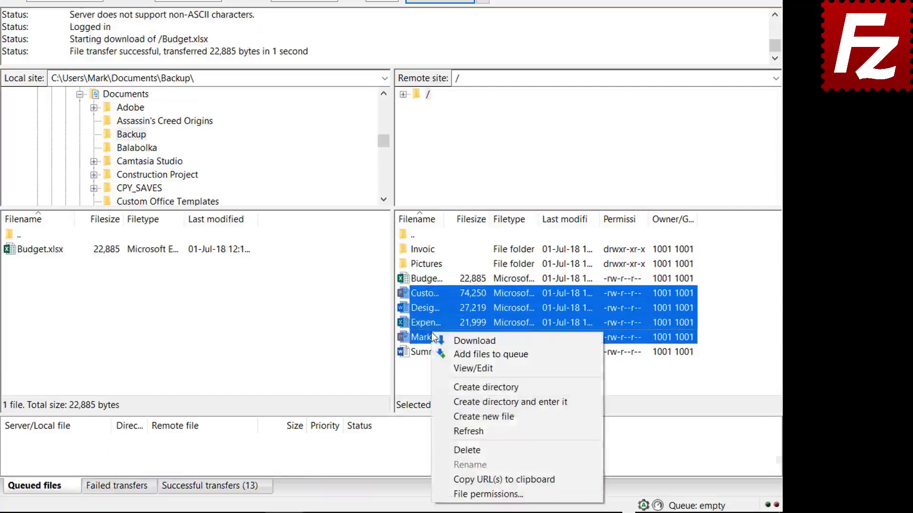
pyautogui.click(460, 339)
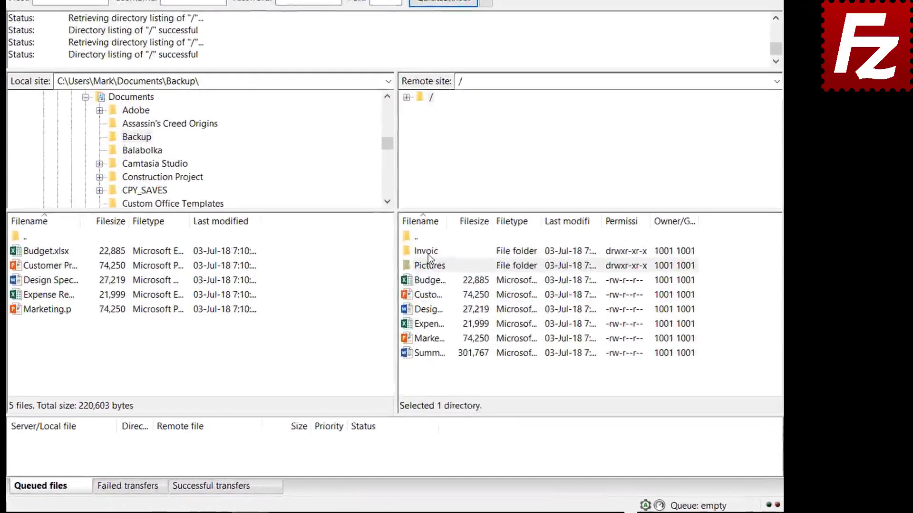
# - Queue the server's Invoices and Pictures folders and summary report for download, then process the queue
pyautogui.rightClick(486, 283)
pyautogui.click(440, 274)
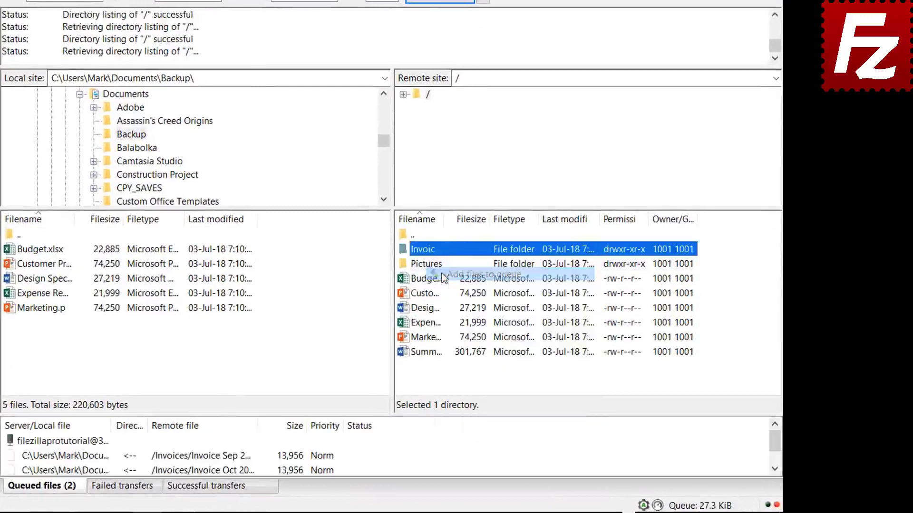
pyautogui.rightClick(427, 269)
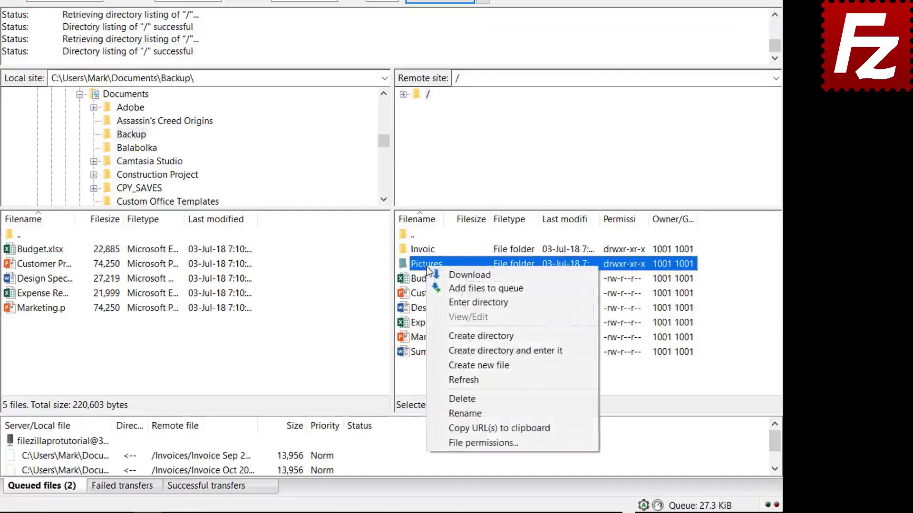
pyautogui.click(446, 288)
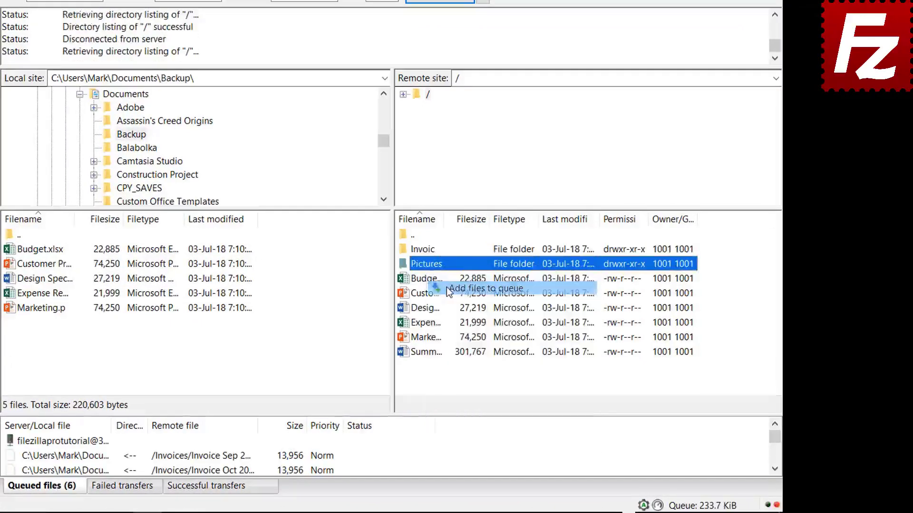
pyautogui.rightClick(430, 356)
pyautogui.click(460, 205)
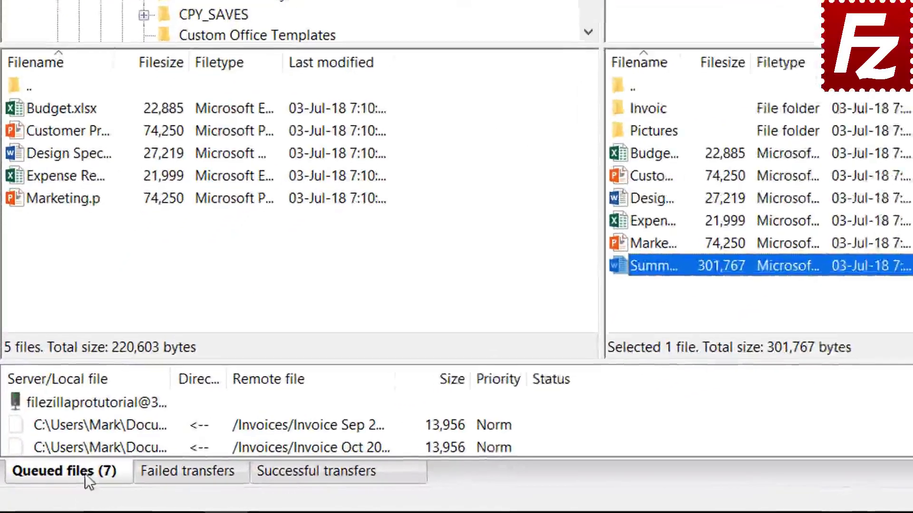
pyautogui.rightClick(82, 401)
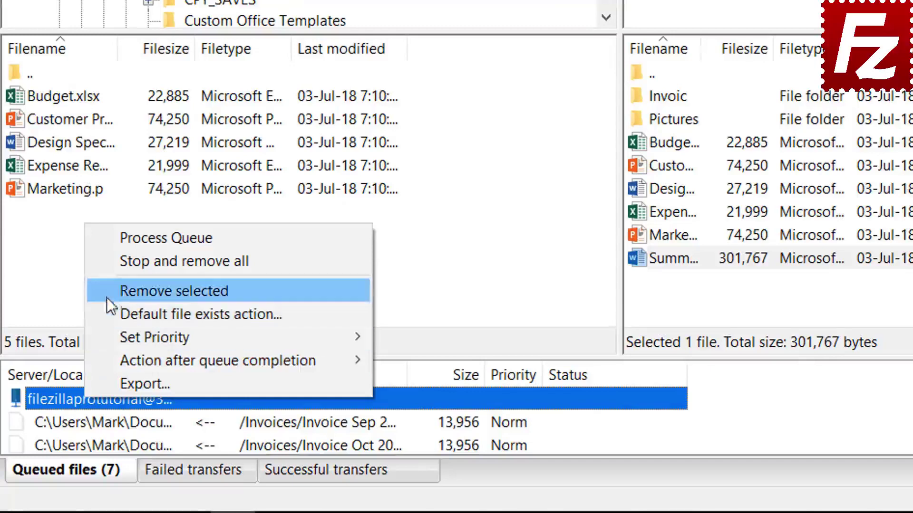
pyautogui.click(130, 239)
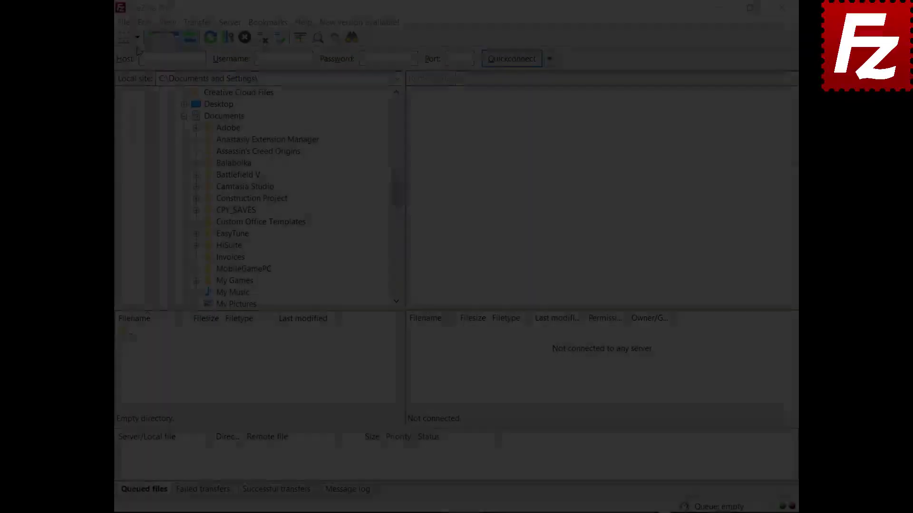
# - Connect to the saved FTP site, drag Financial.xlsx into Documents and Evaluation.pdf to the remote root
pyautogui.click(136, 37)
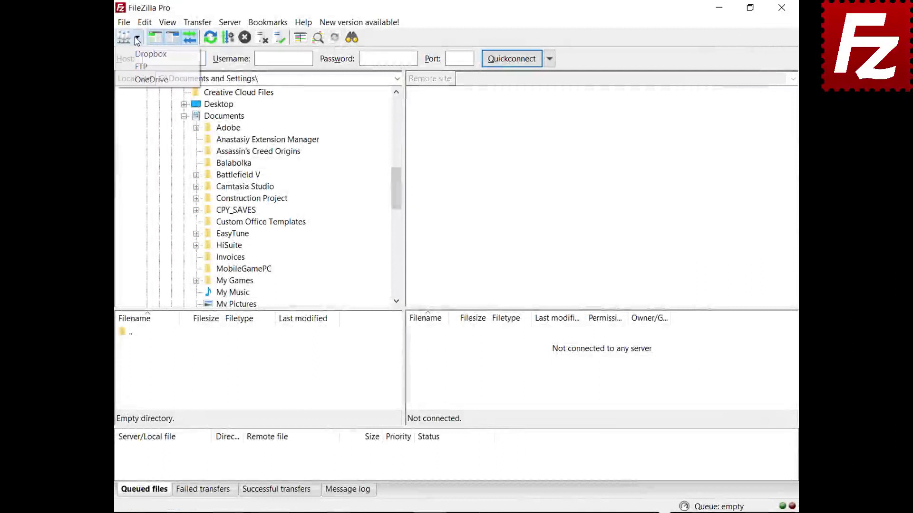
pyautogui.click(139, 67)
pyautogui.click(417, 358)
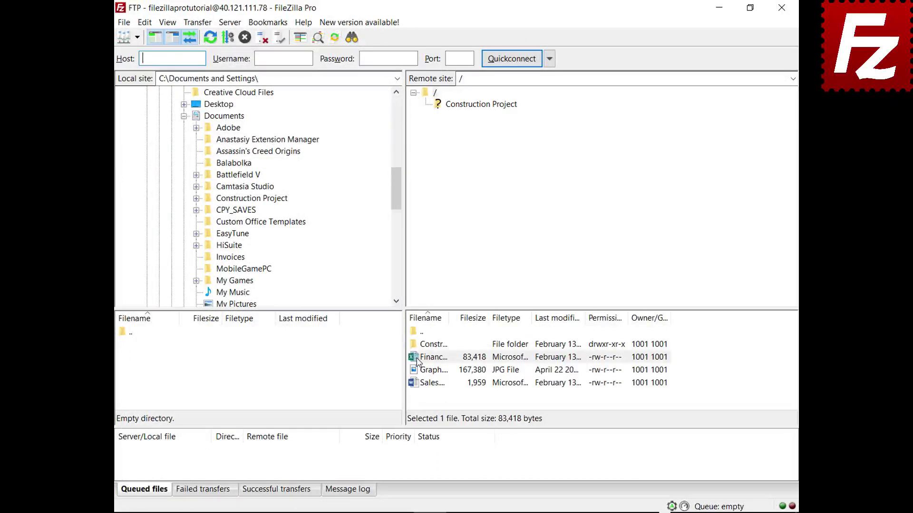
pyautogui.moveTo(417, 362); pyautogui.dragTo(255, 119)
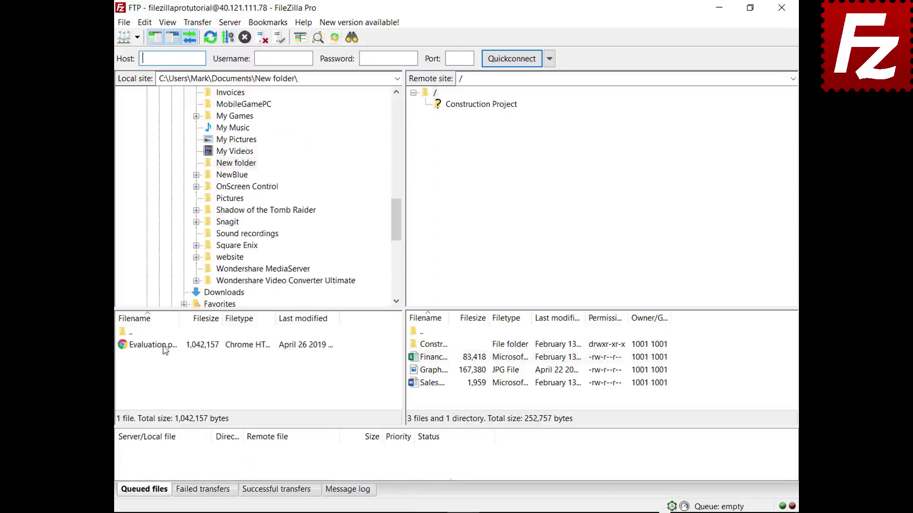
pyautogui.click(163, 347)
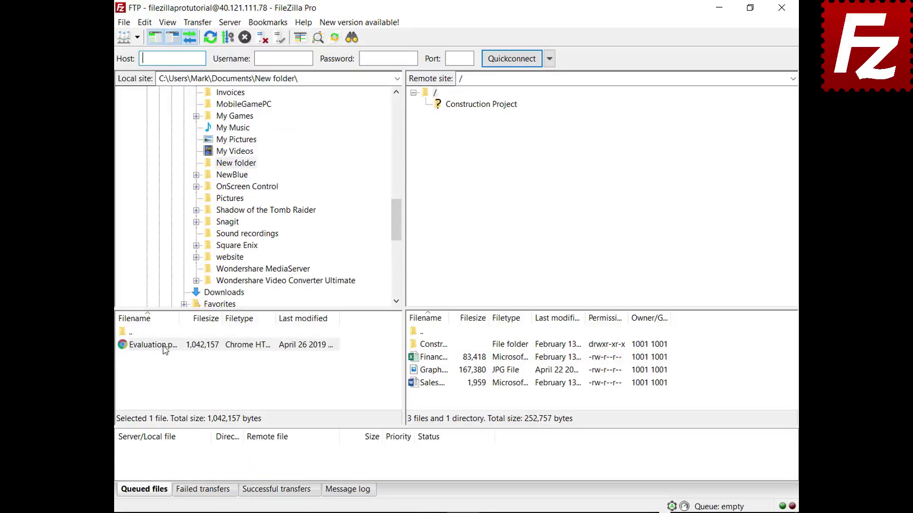
pyautogui.moveTo(163, 347); pyautogui.dragTo(442, 400)
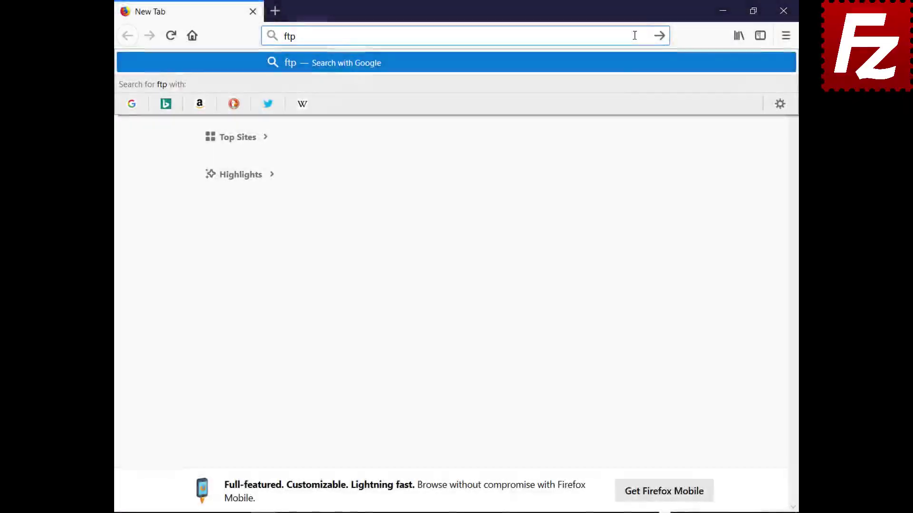
# - Load ftptest.net and enter host 40.121.111.78
pyautogui.write('test.')
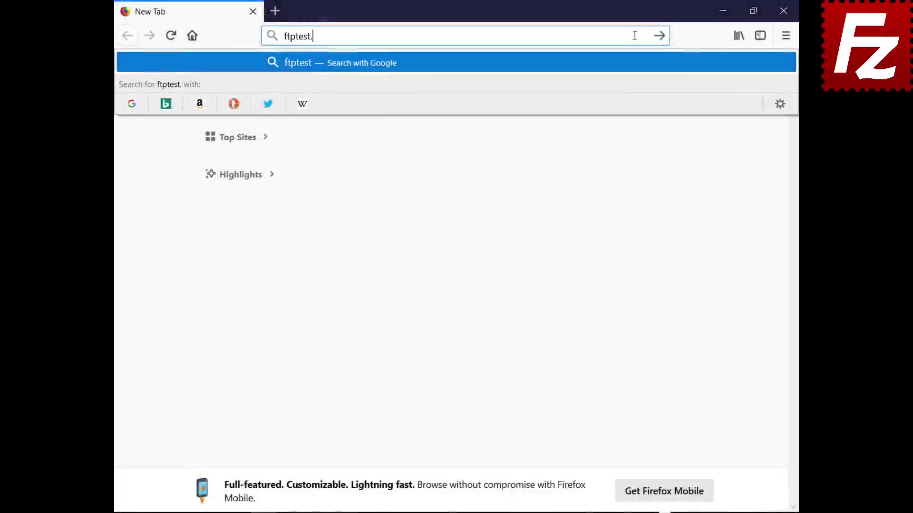
pyautogui.press('Return')
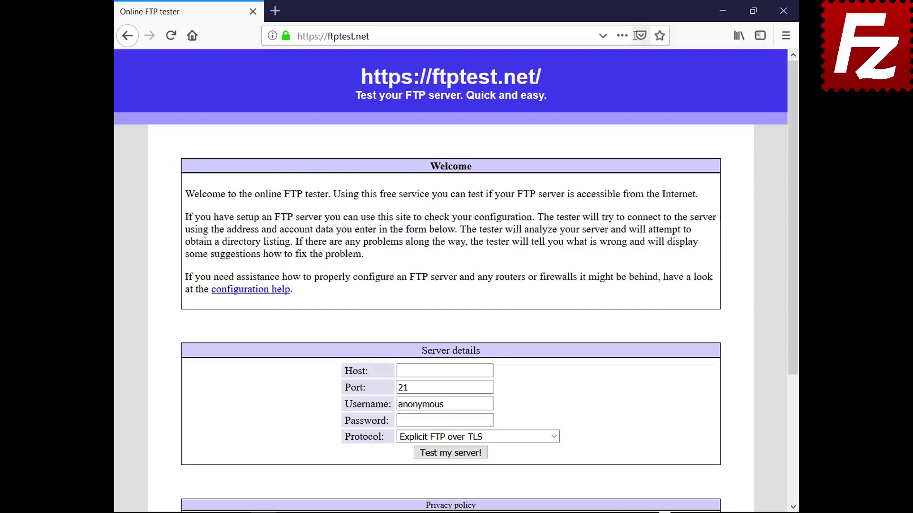
pyautogui.click(489, 370)
pyautogui.write('40.121.111.78')
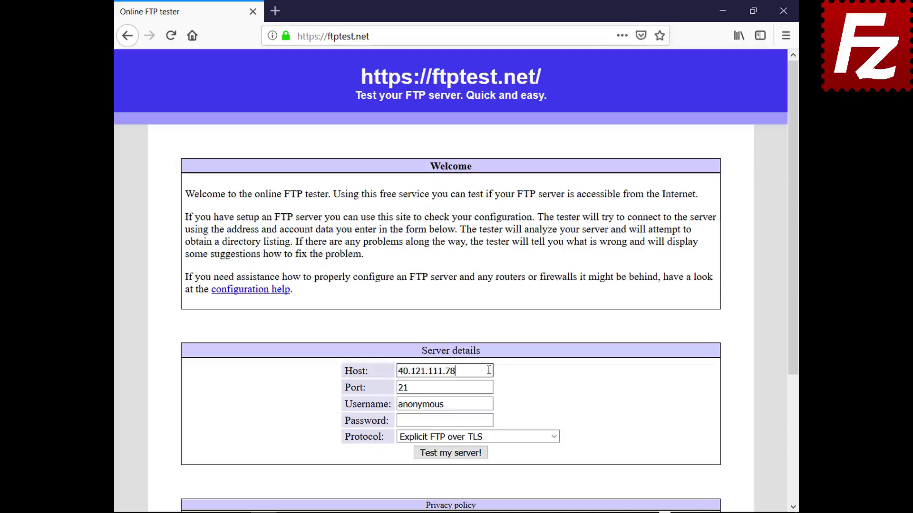
# - Replace the anonymous username with the account username and enter the account password
pyautogui.click(490, 404)
pyautogui.press('BackSpace')
pyautogui.press('BackSpace')
pyautogui.press('BackSpace')
pyautogui.press('BackSpace')
pyautogui.press('BackSpace')
pyautogui.press('BackSpace')
pyautogui.press('BackSpace')
pyautogui.press('BackSpace')
pyautogui.press('BackSpace')
pyautogui.write('filezillaprotutorial')
pyautogui.press('Tab')
pyautogui.write('*********')
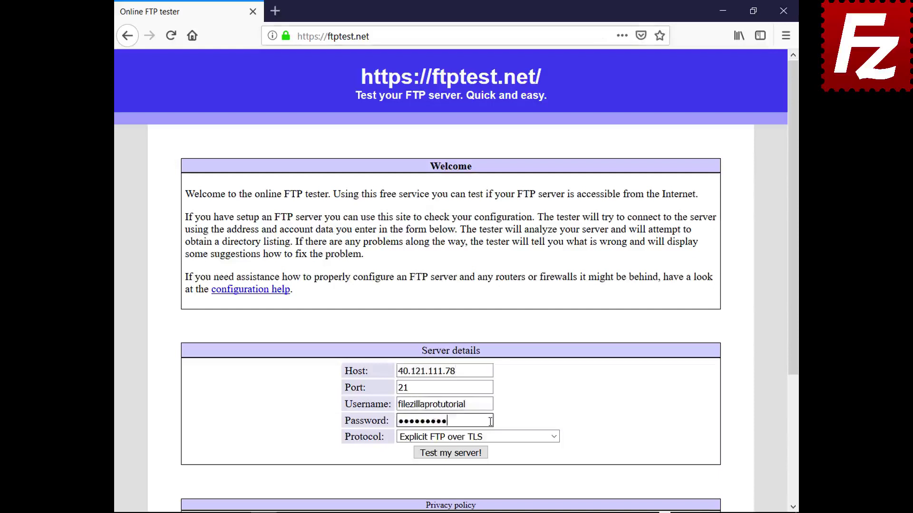
# - Set Protocol to Allow fallback to plain FTP, run the test and scroll the log
pyautogui.click(554, 436)
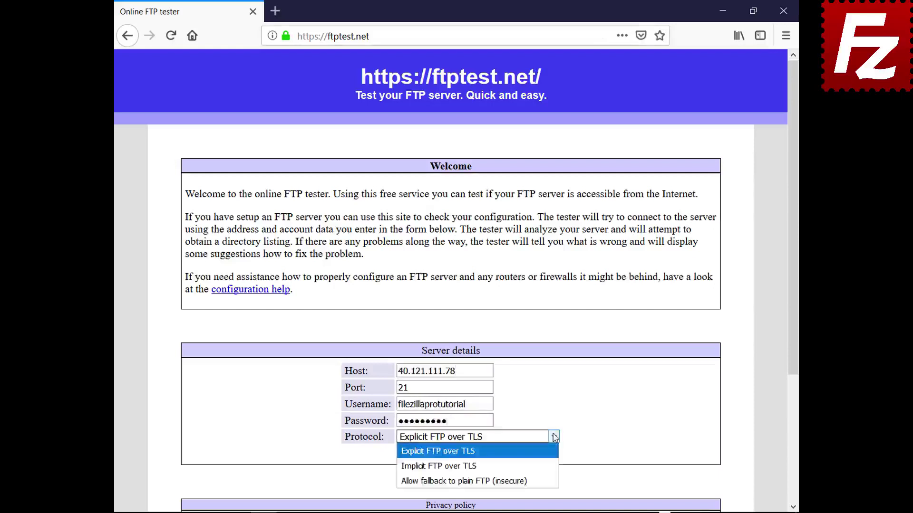
pyautogui.click(550, 473)
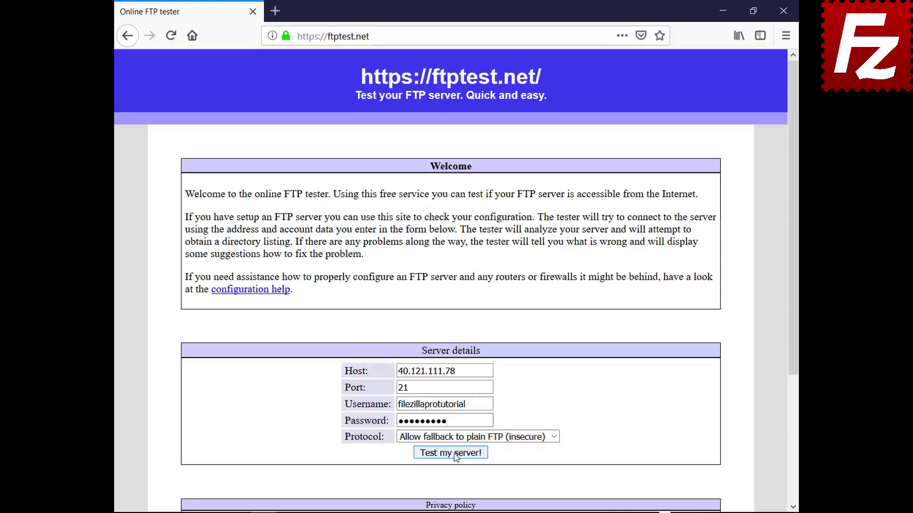
pyautogui.click(455, 453)
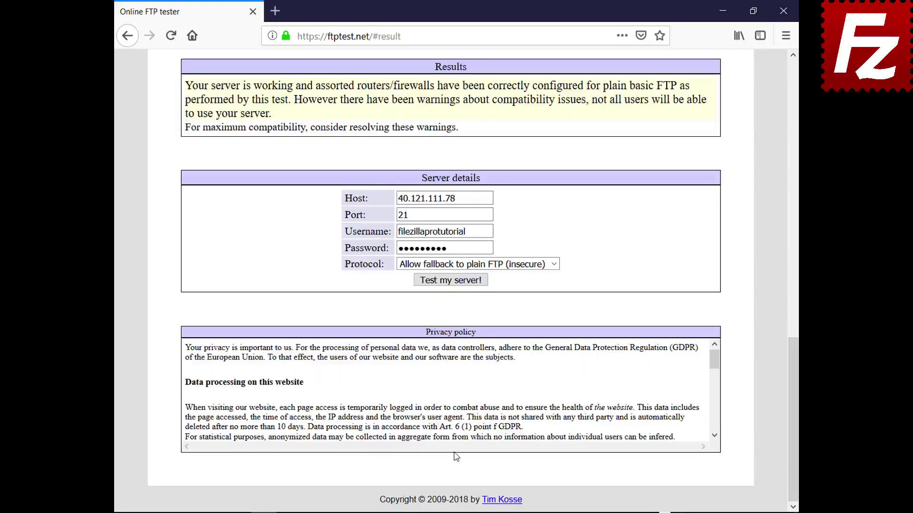
pyautogui.moveTo(793, 396); pyautogui.dragTo(749, 119)
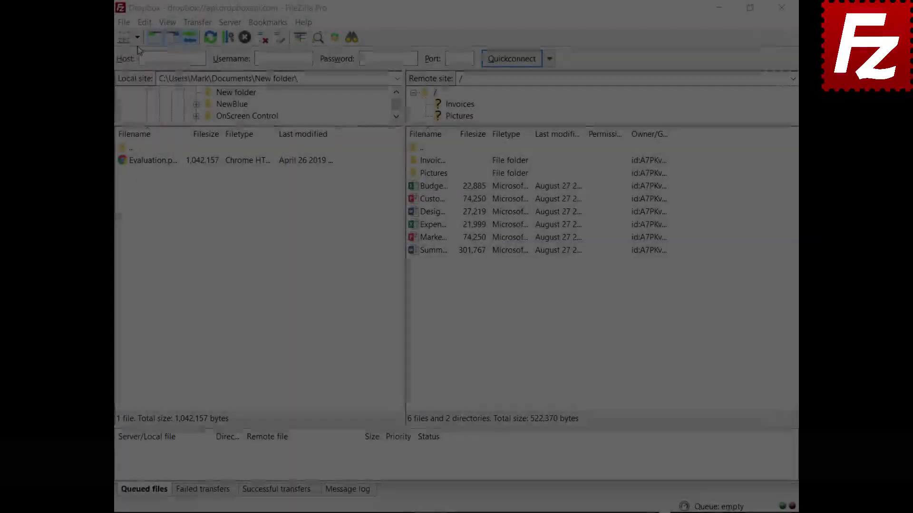
# - Open the OneDrive site in a new tab, then switch back to the Dropbox tab
pyautogui.click(137, 38)
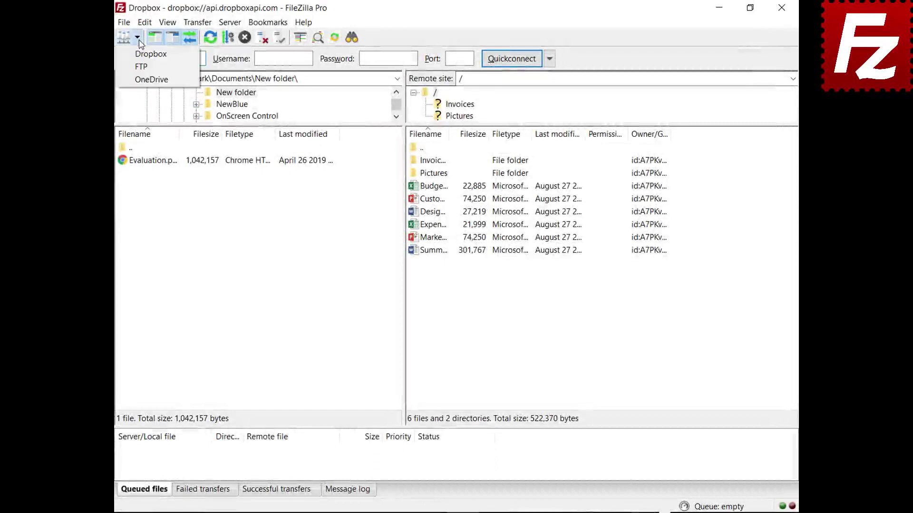
pyautogui.click(143, 80)
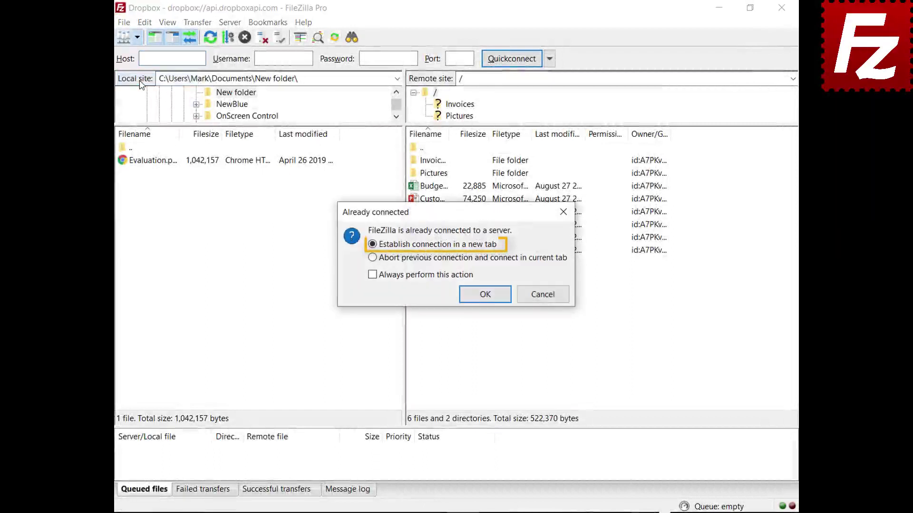
pyautogui.click(487, 298)
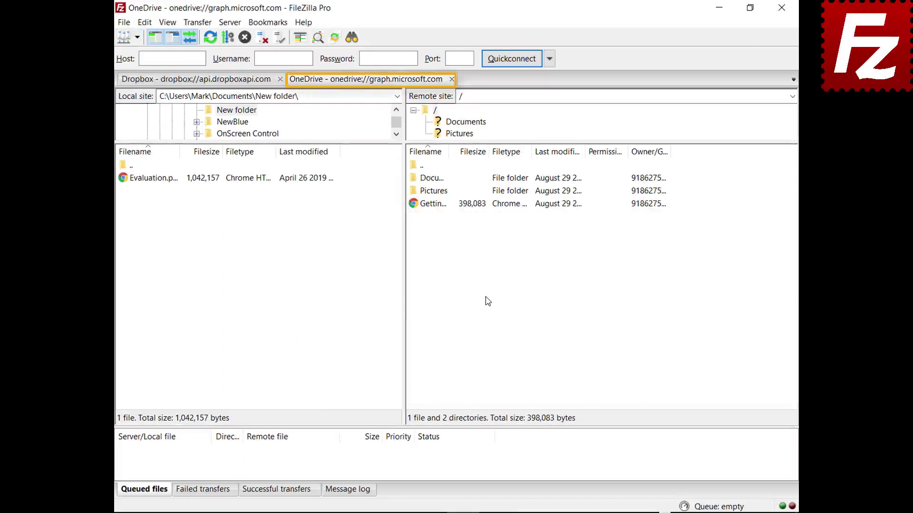
pyautogui.click(195, 80)
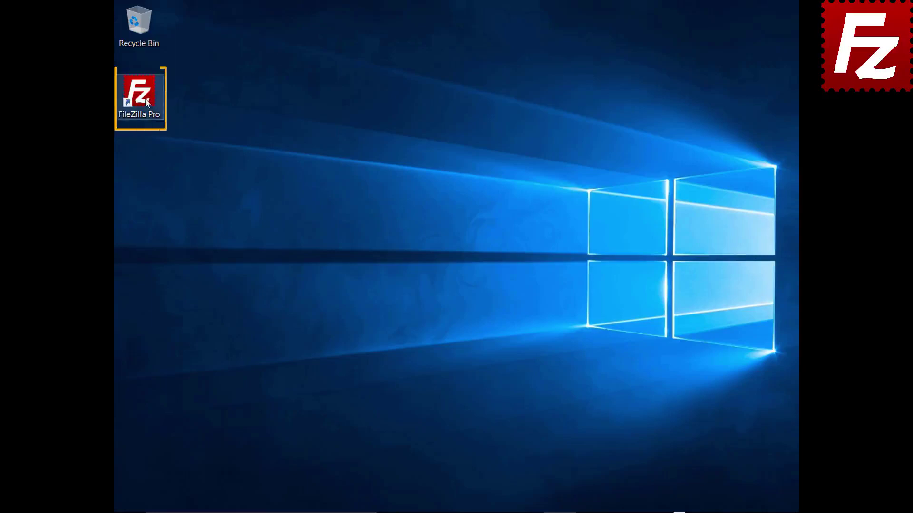
# - Relaunch FileZilla Pro and add a new Site Manager entry named My Server
pyautogui.doubleClick(145, 99)
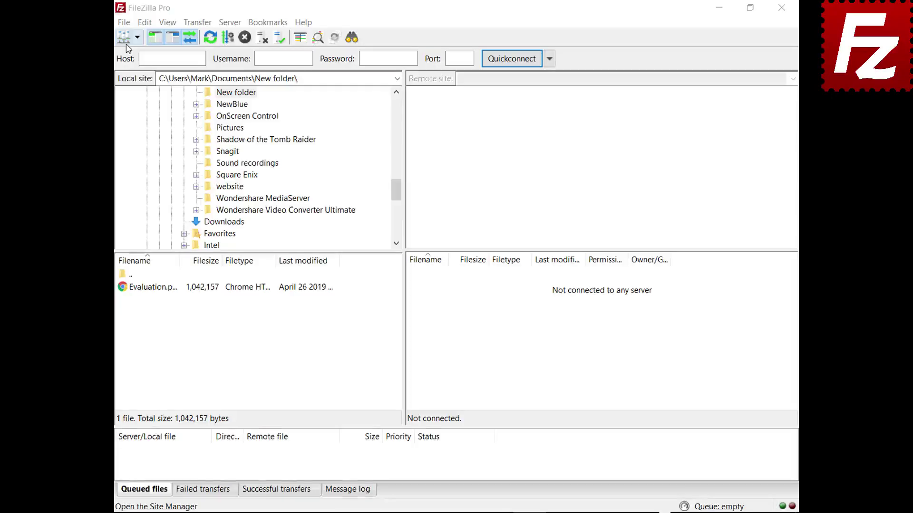
pyautogui.click(124, 23)
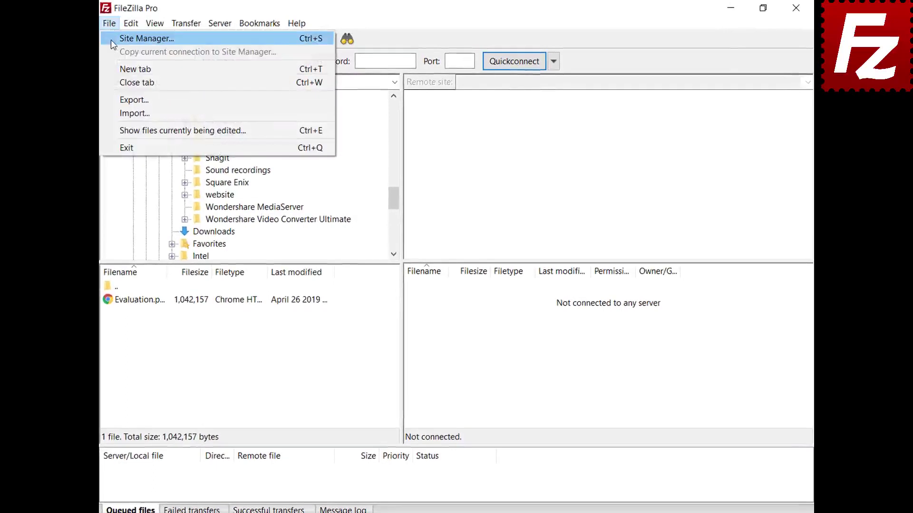
pyautogui.click(110, 39)
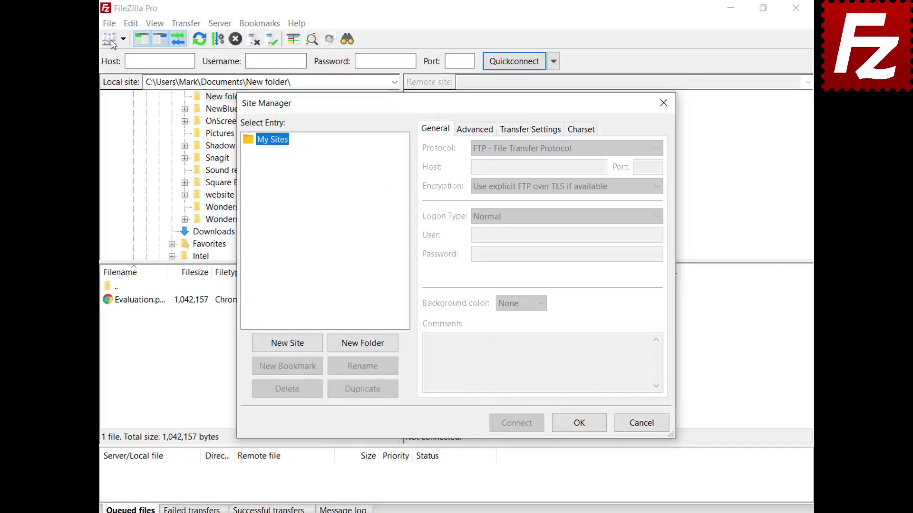
pyautogui.click(289, 345)
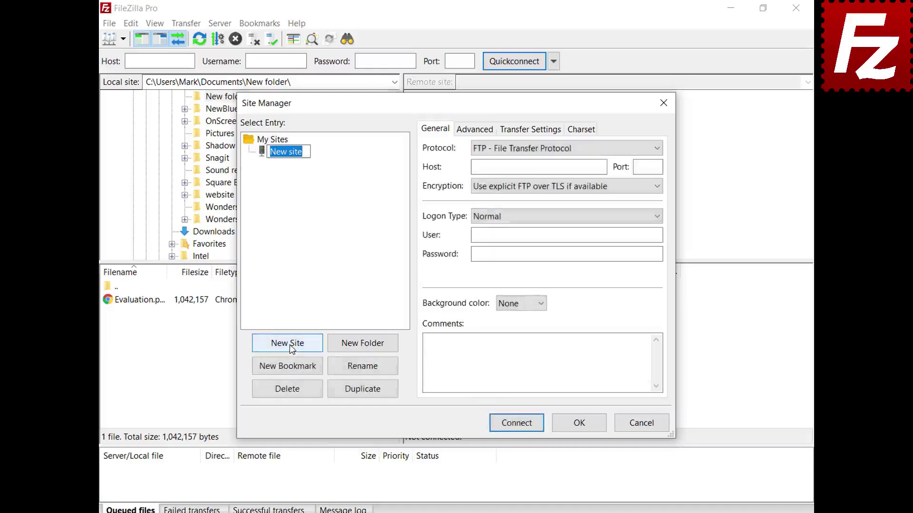
pyautogui.write('My Server')
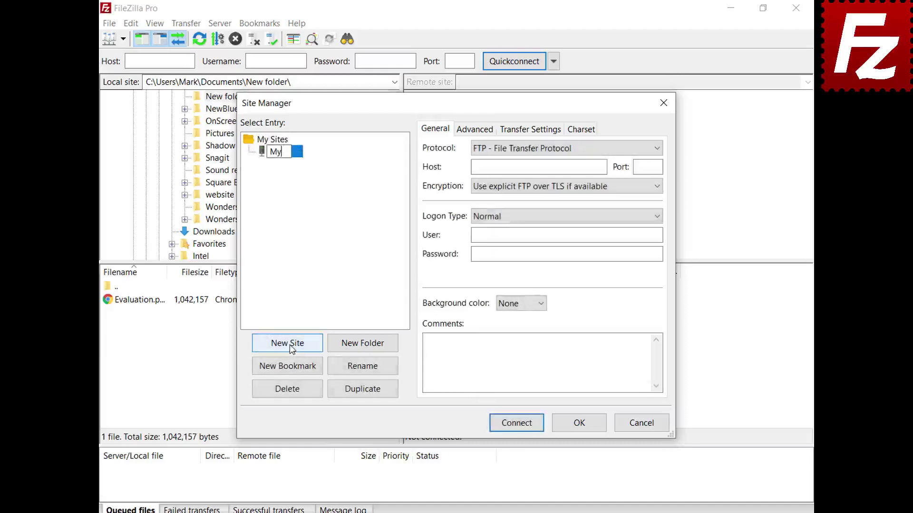
# - Fill in host 40.121.111.78, port 21, and the account username and password
pyautogui.click(602, 168)
pyautogui.write('40.121.111.78')
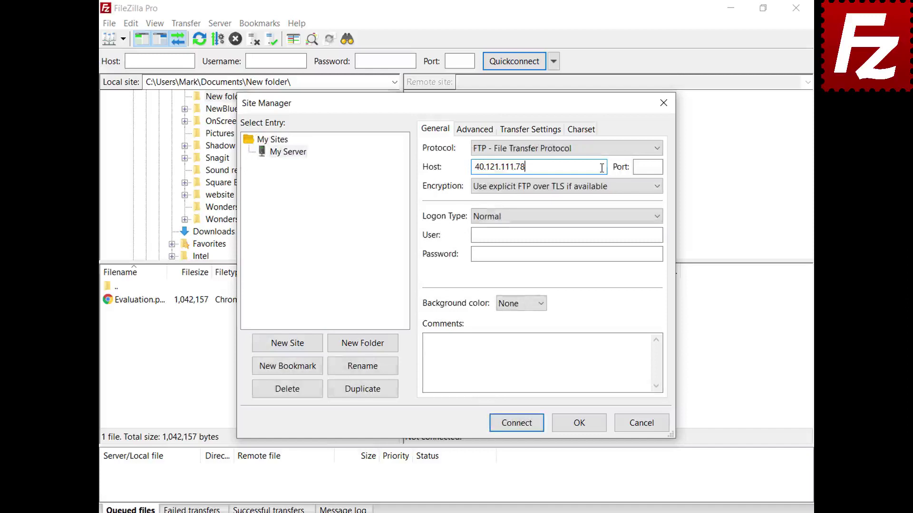
pyautogui.click(658, 167)
pyautogui.write('21')
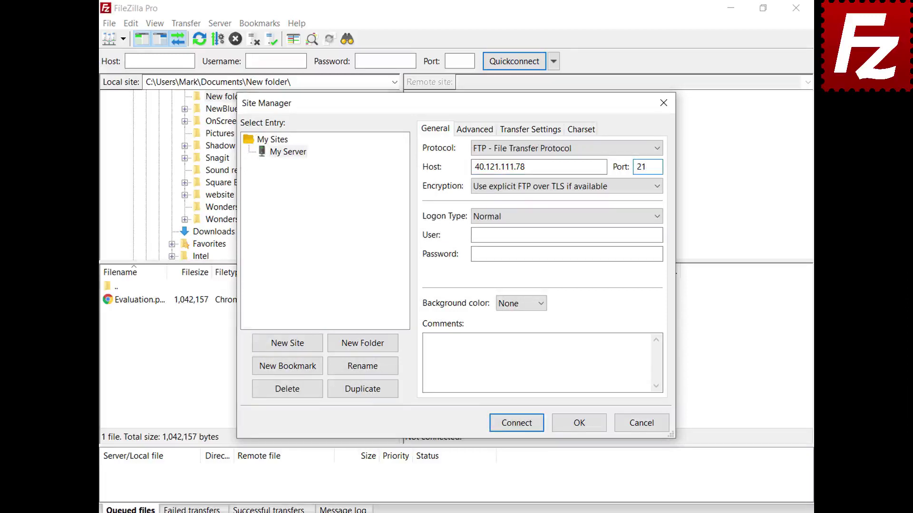
pyautogui.click(658, 234)
pyautogui.write('filezillaprotutorial')
pyautogui.click(659, 254)
pyautogui.hotkey('ctrl', 'v')
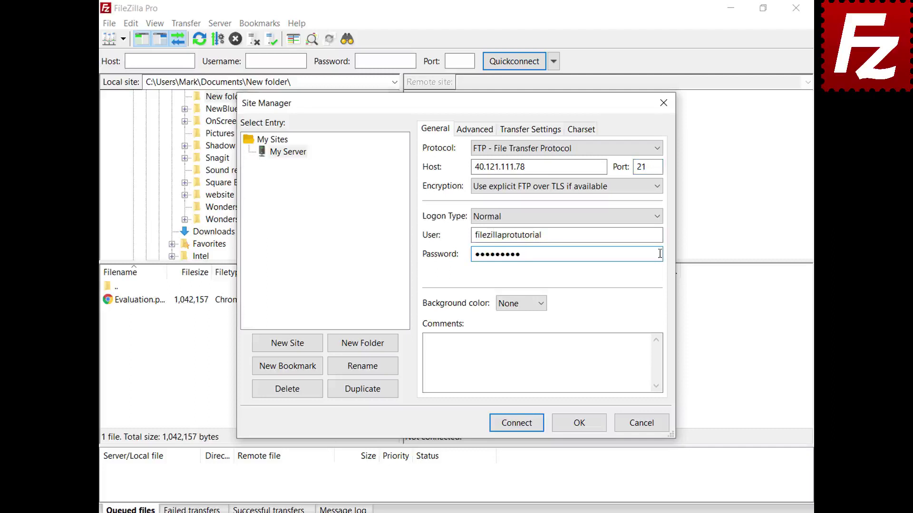
# - Set the site's background colour to Green and view its Advanced settings
pyautogui.click(541, 303)
pyautogui.click(537, 339)
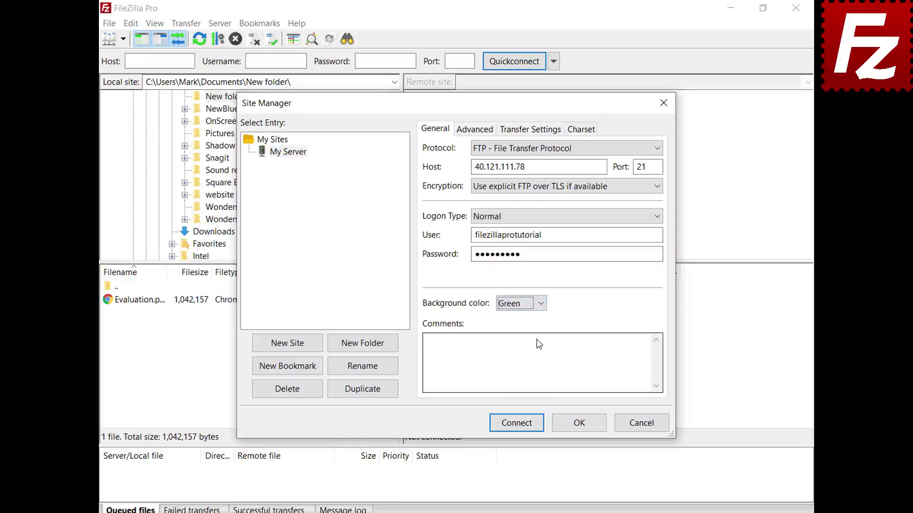
pyautogui.click(464, 133)
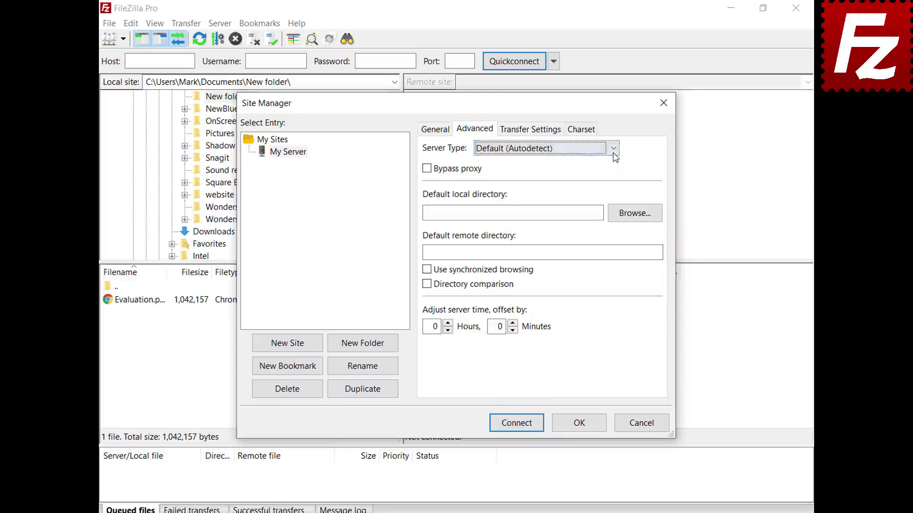
# - Keep server type Default (Autodetect), review Transfer and Charset settings, then close with OK
pyautogui.click(613, 150)
pyautogui.click(614, 154)
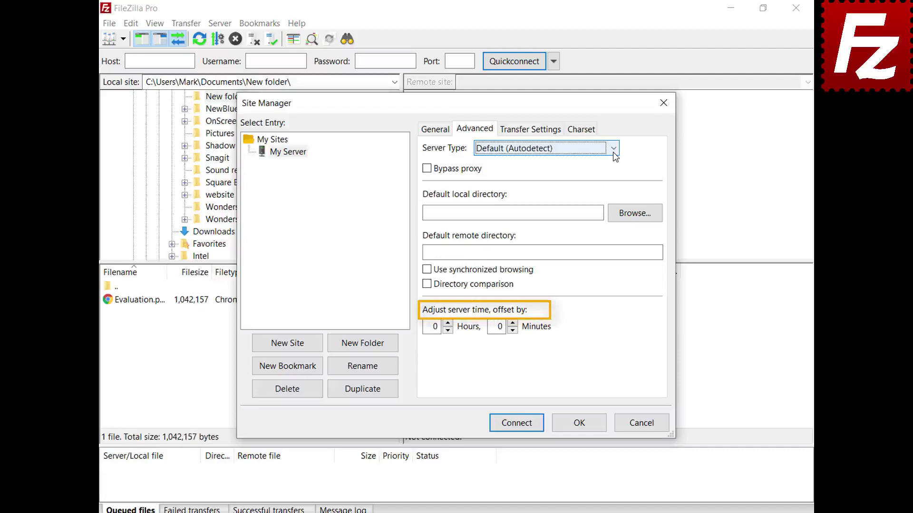
pyautogui.click(531, 134)
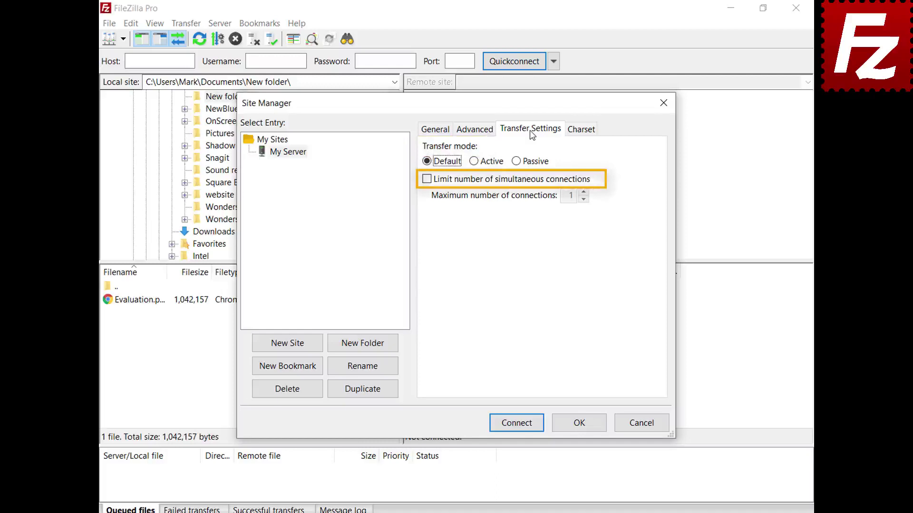
pyautogui.click(581, 132)
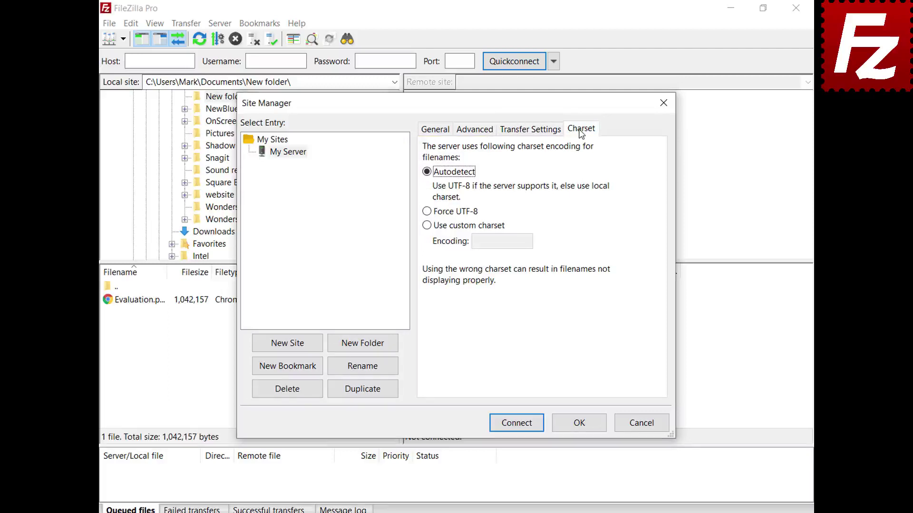
pyautogui.click(579, 423)
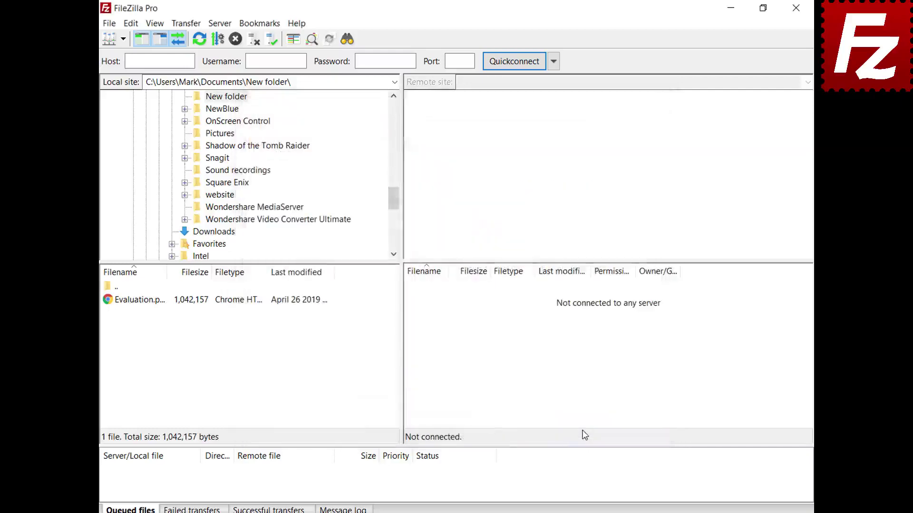
# - Connect to My Server, then create a Sites folder and move My Server into it
pyautogui.click(123, 39)
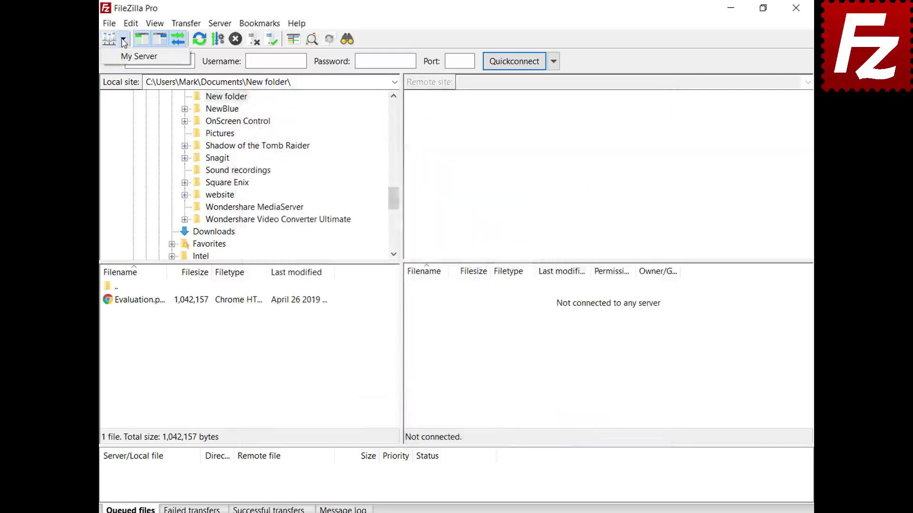
pyautogui.click(127, 57)
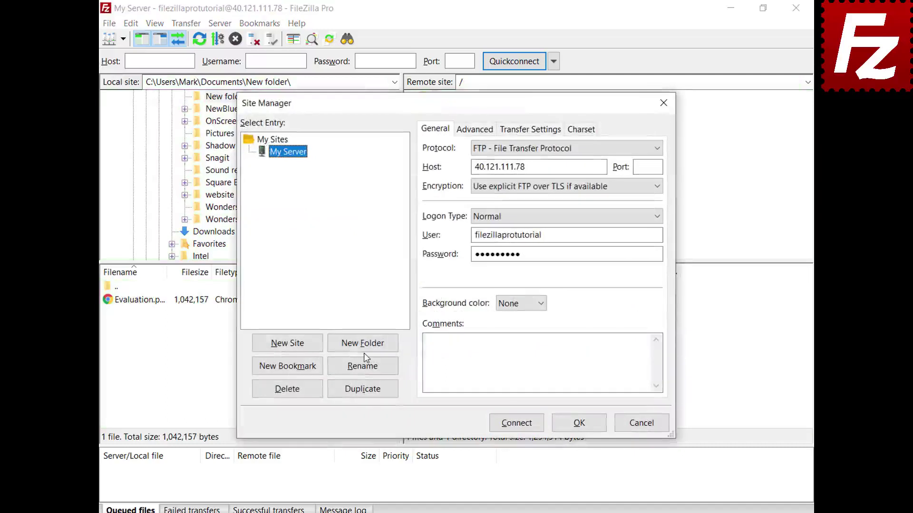
pyautogui.click(364, 349)
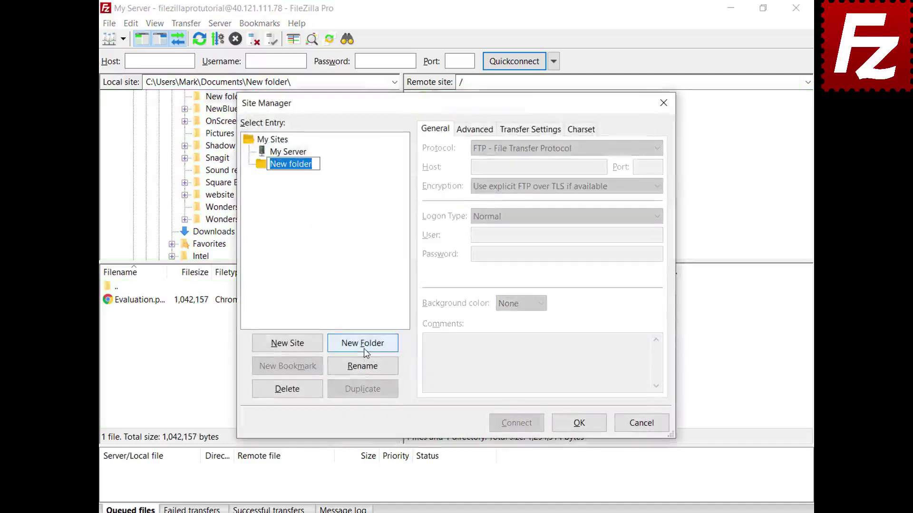
pyautogui.write('Sites')
pyautogui.press('Return')
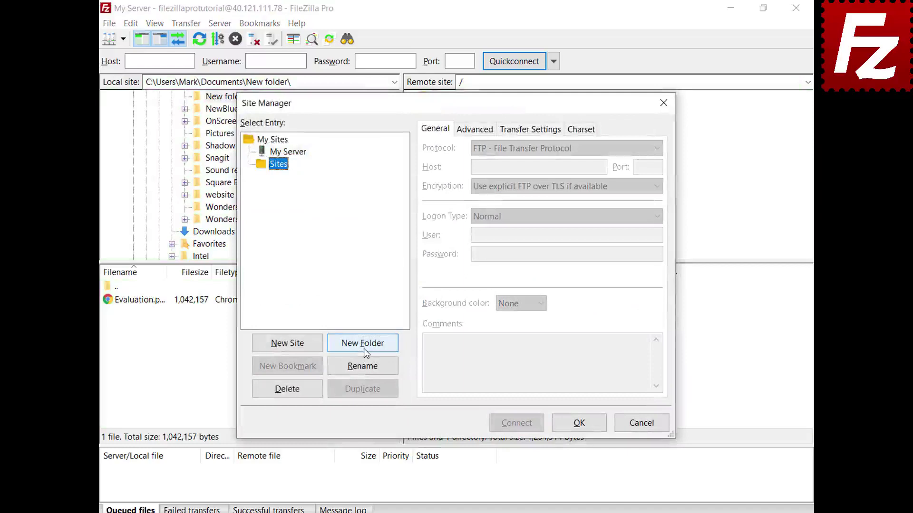
pyautogui.click(299, 153)
pyautogui.moveTo(299, 154); pyautogui.dragTo(289, 175)
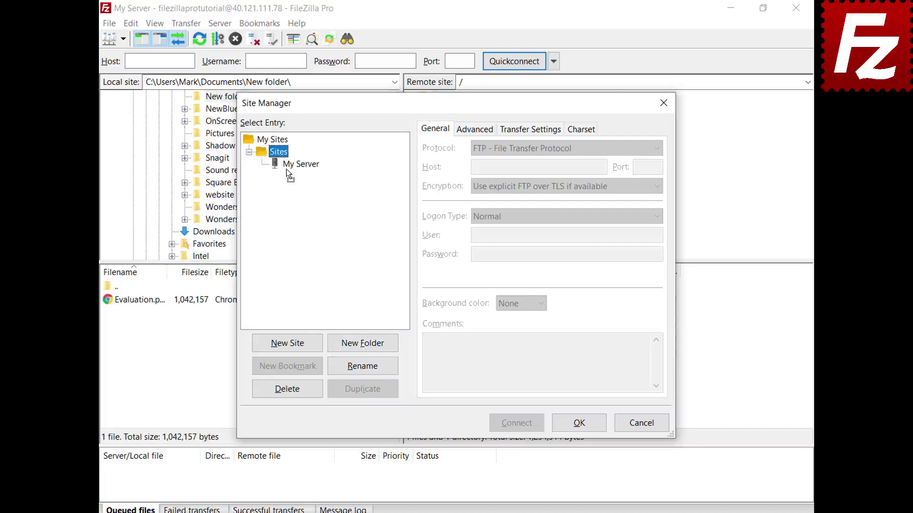
pyautogui.click(581, 427)
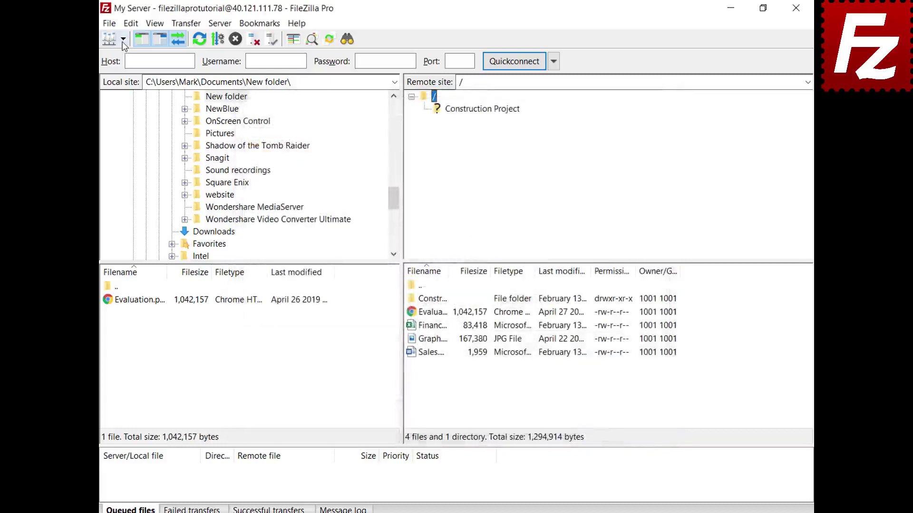
# - Reopen Site Manager to review My Server's connection details, then close it
pyautogui.click(124, 42)
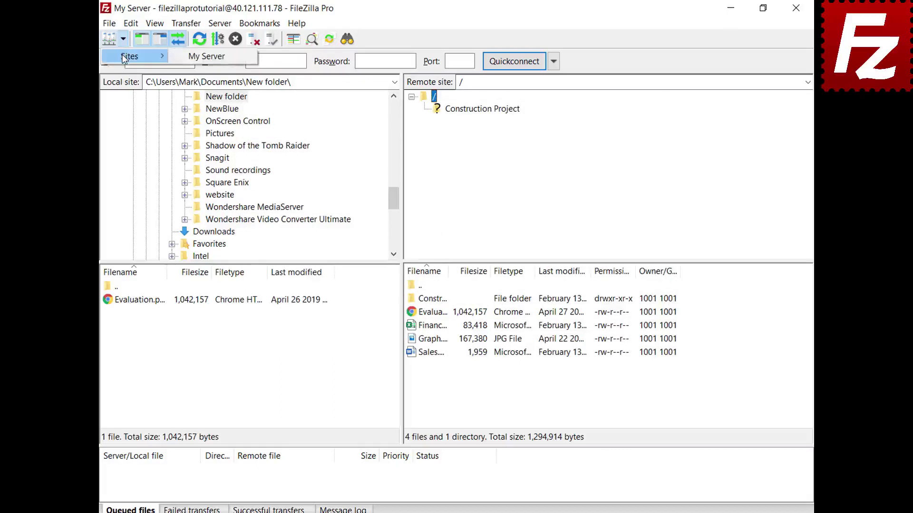
pyautogui.click(124, 58)
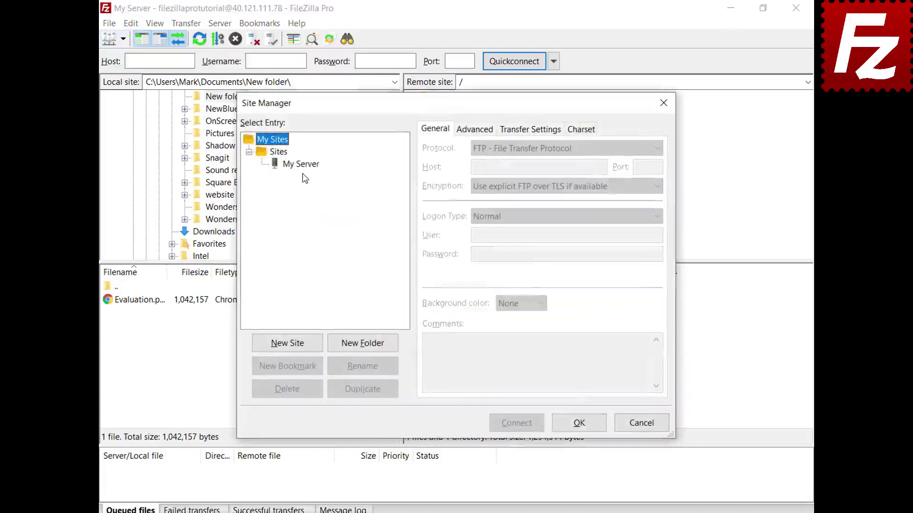
pyautogui.click(302, 164)
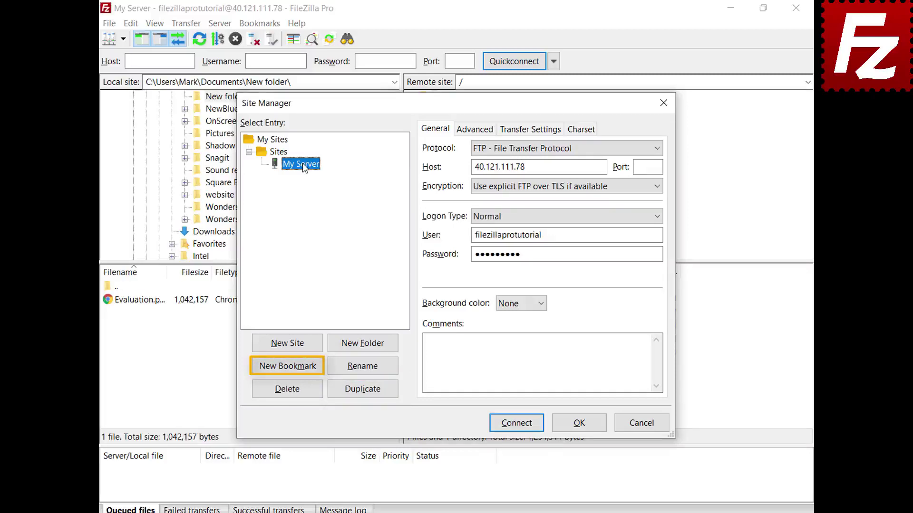
pyautogui.click(579, 424)
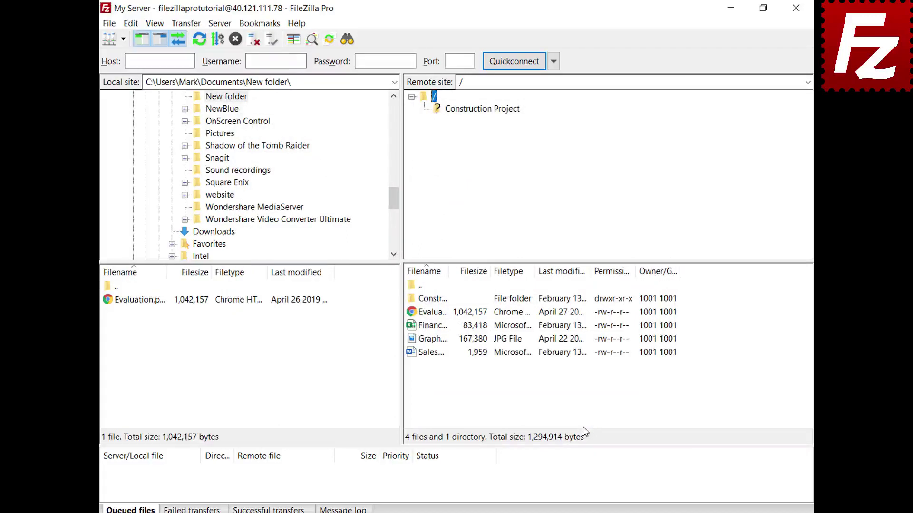
pyautogui.click(131, 28)
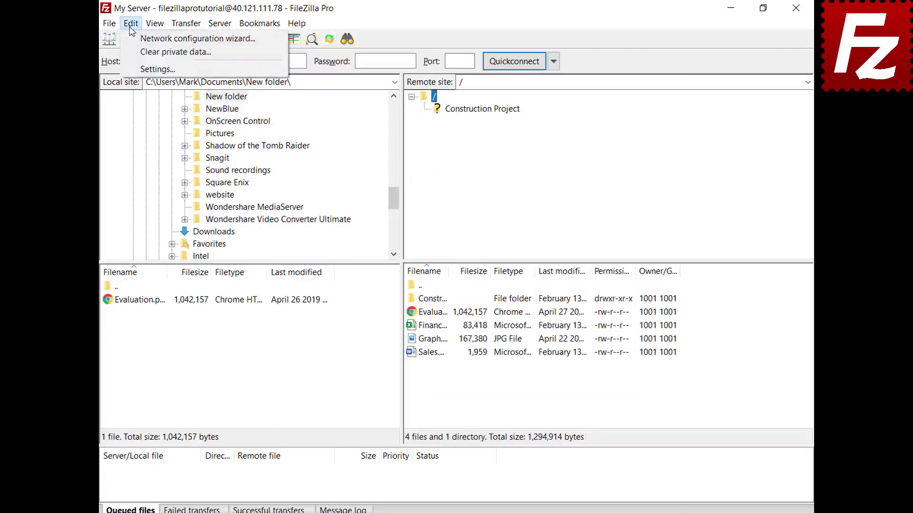
# - Open FileZilla's Settings dialog on the Interface page
pyautogui.click(136, 69)
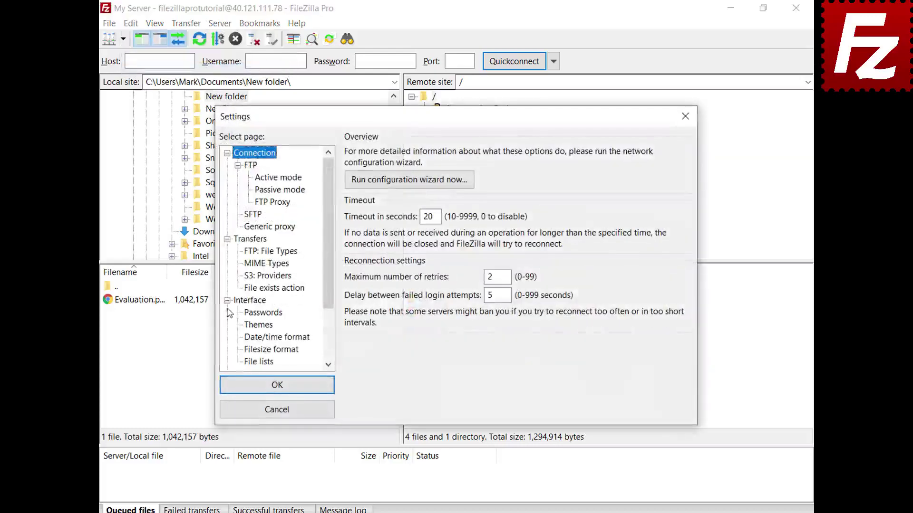
pyautogui.click(239, 302)
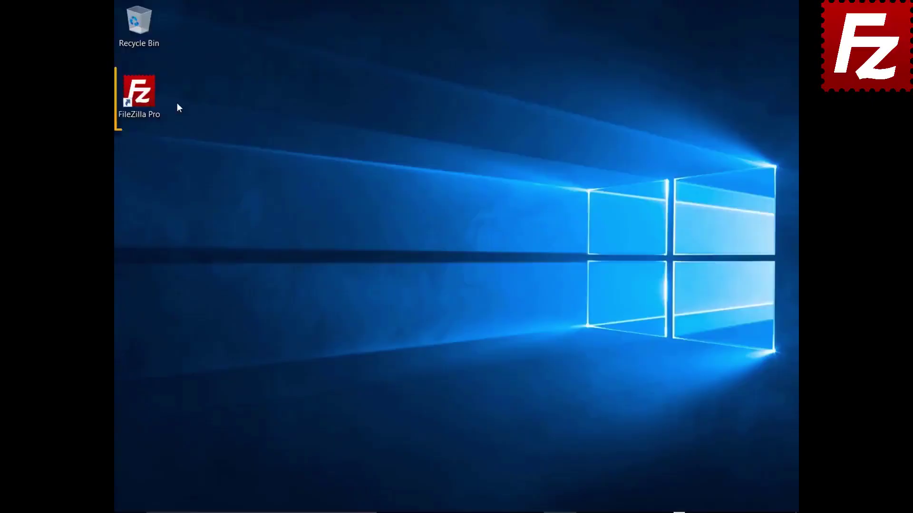
# - Relaunch FileZilla Pro and view the FTP Tutorial site in the Site Manager
pyautogui.doubleClick(145, 99)
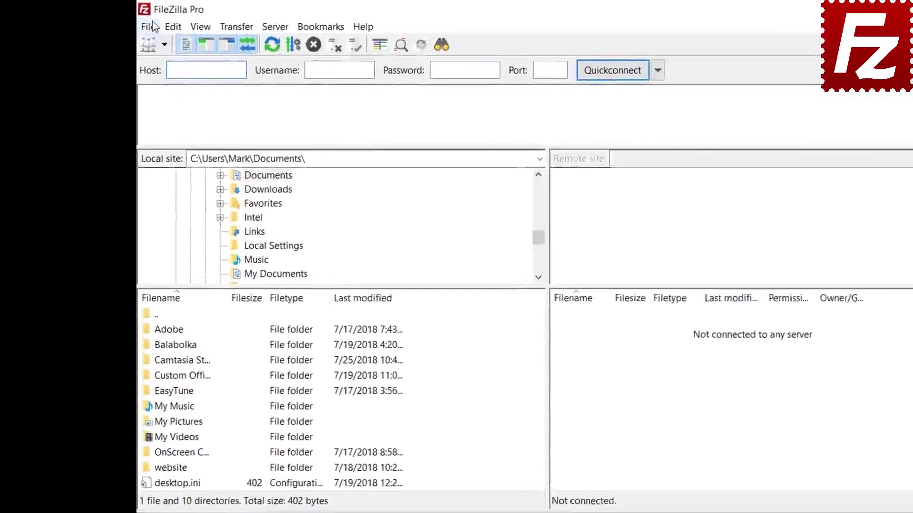
pyautogui.click(151, 27)
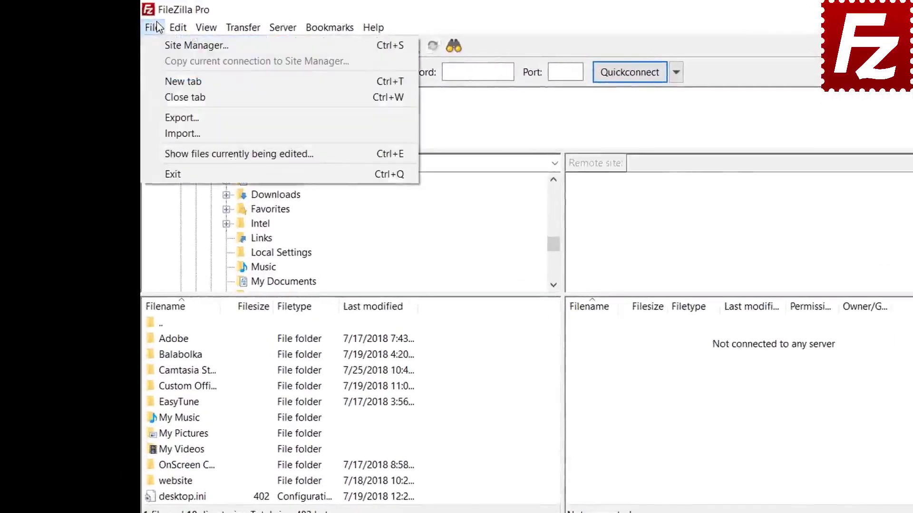
pyautogui.click(162, 46)
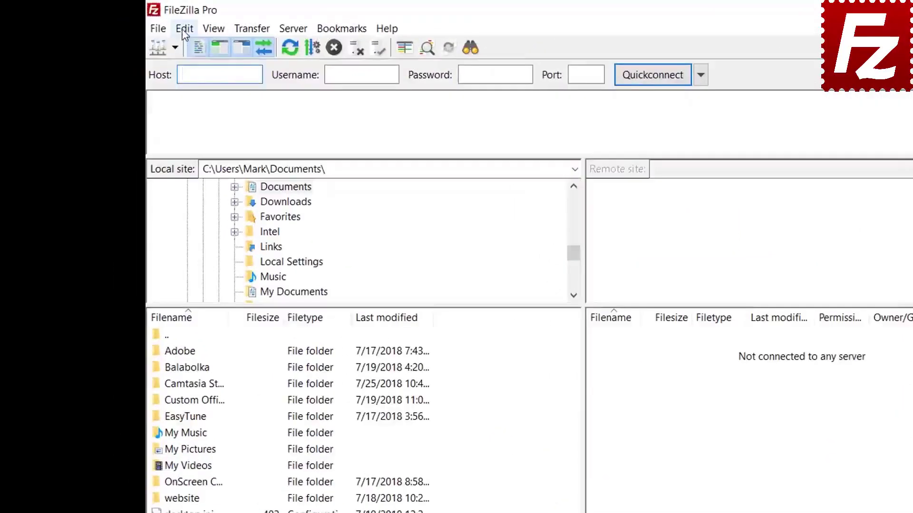
# - On the Passwords settings page, enable master-password protection, entering the master password twice
pyautogui.click(145, 23)
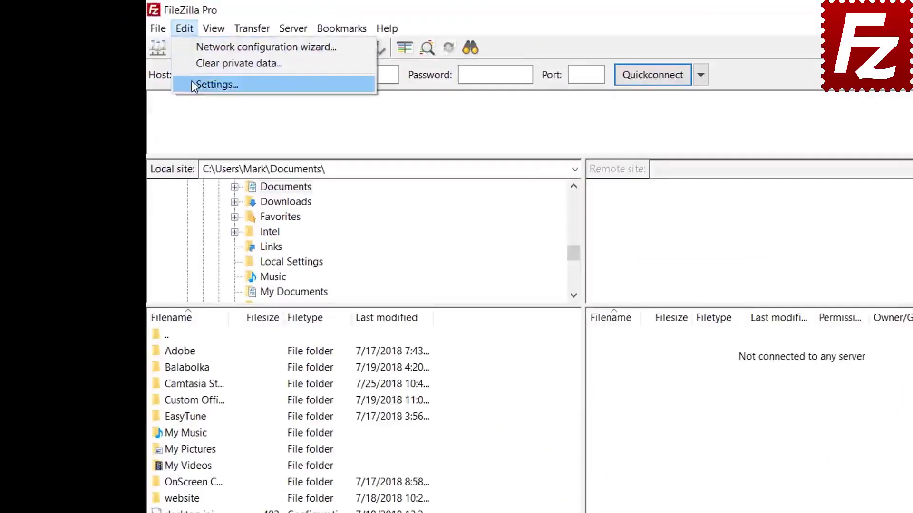
pyautogui.click(192, 83)
pyautogui.click(351, 384)
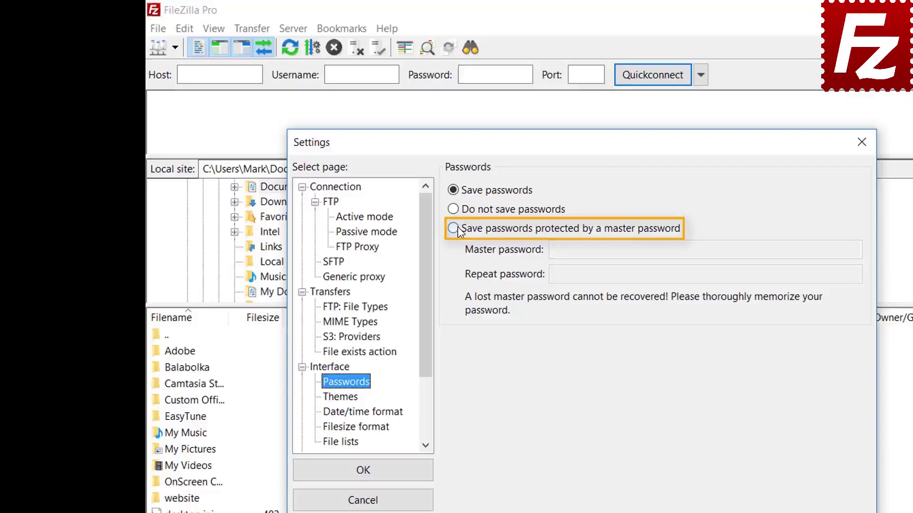
pyautogui.click(454, 228)
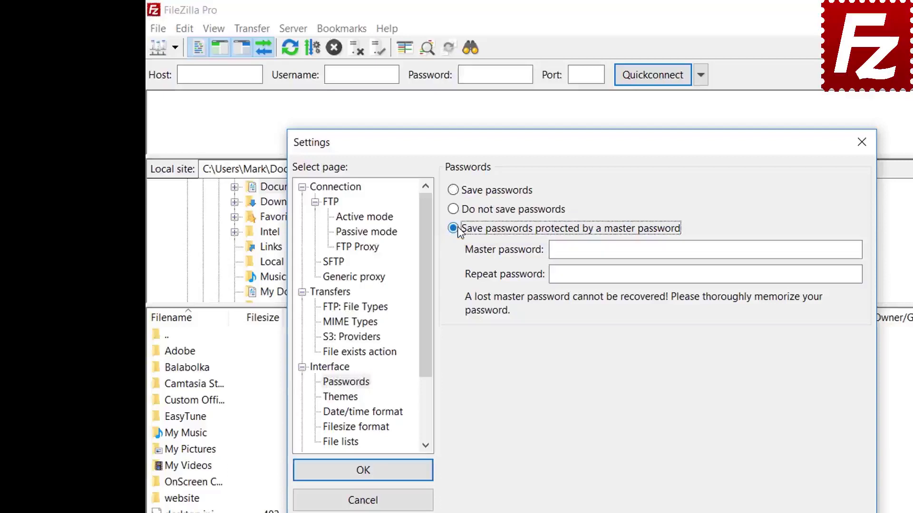
pyautogui.click(745, 250)
pyautogui.write('•••')
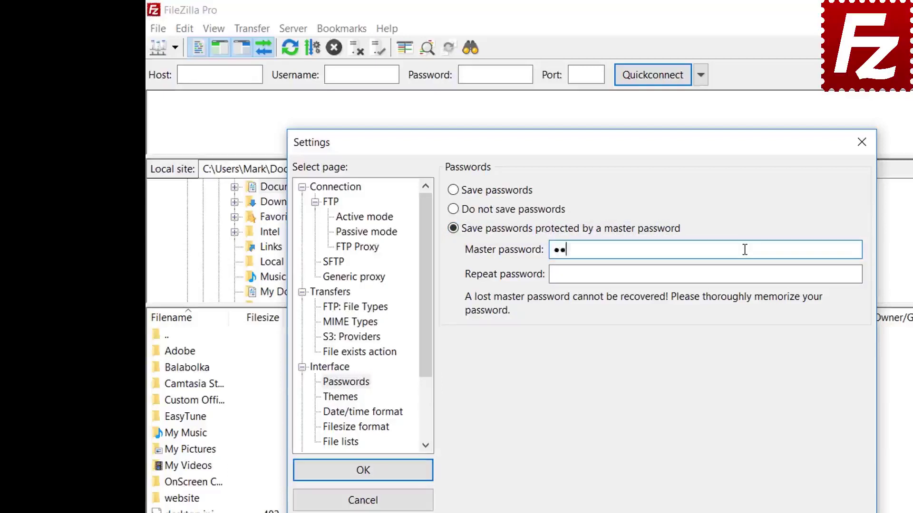
pyautogui.write('•••••••')
pyautogui.click(725, 275)
pyautogui.write('••••••')
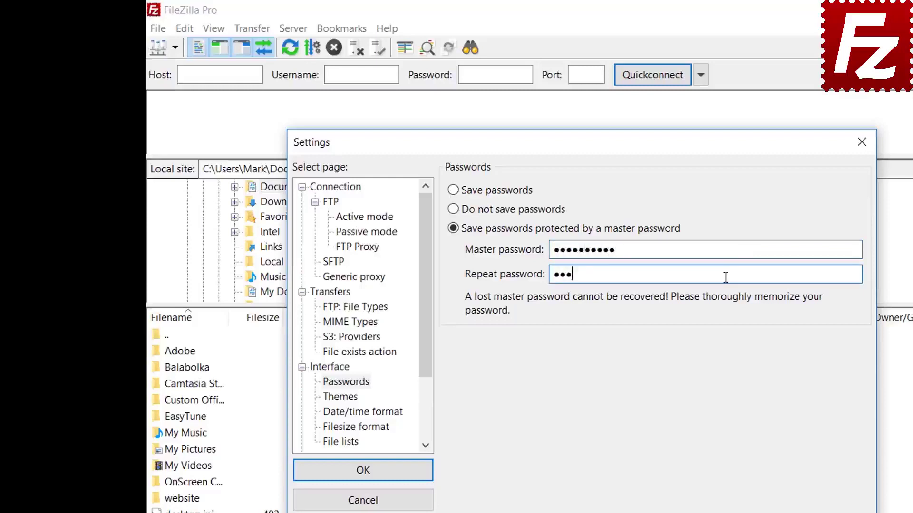
pyautogui.write('••••')
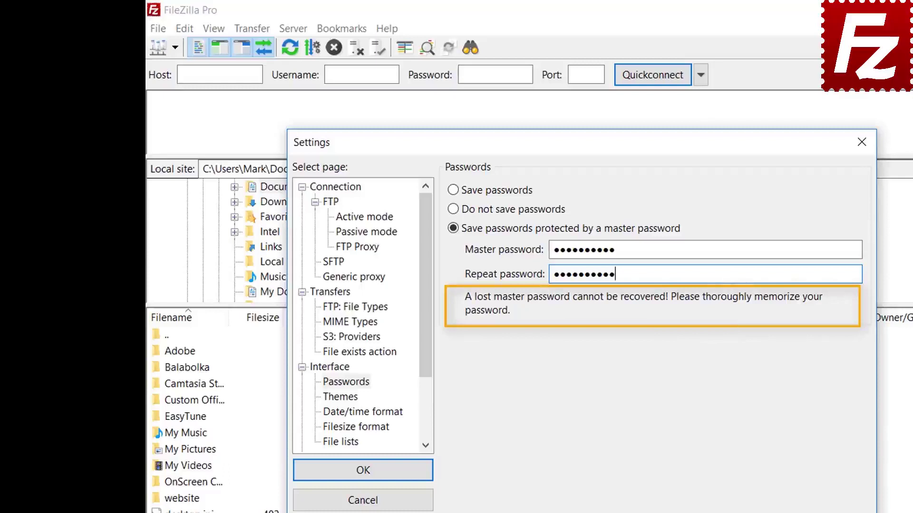
pyautogui.click(364, 475)
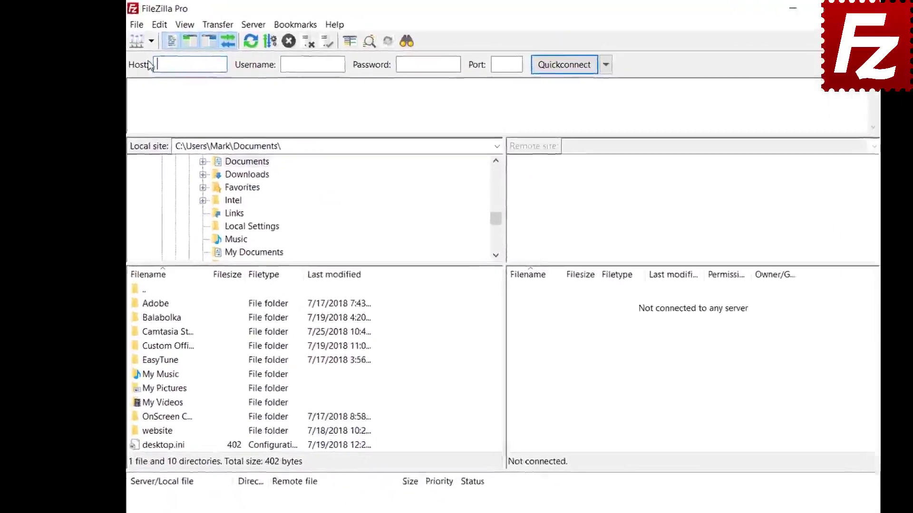
# - Start connecting to FTP Tutorial and enter the master password at the unlock prompt
pyautogui.click(151, 41)
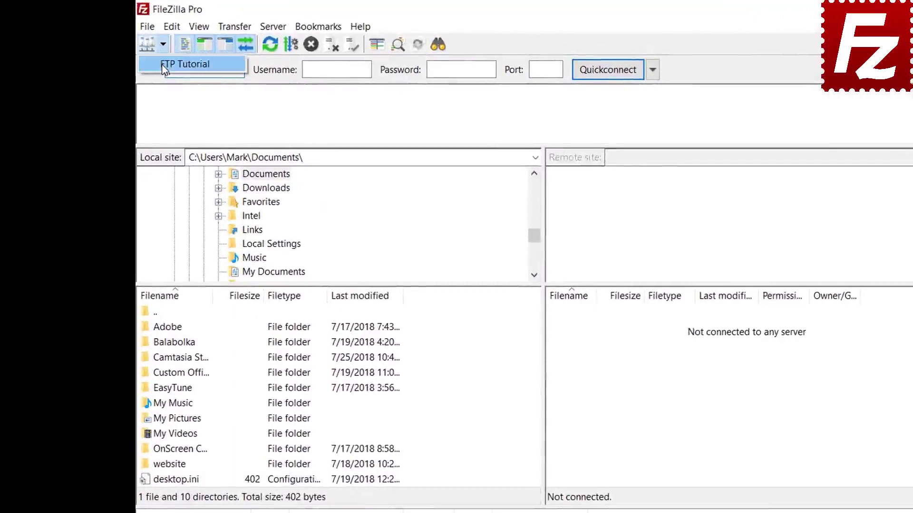
pyautogui.click(162, 65)
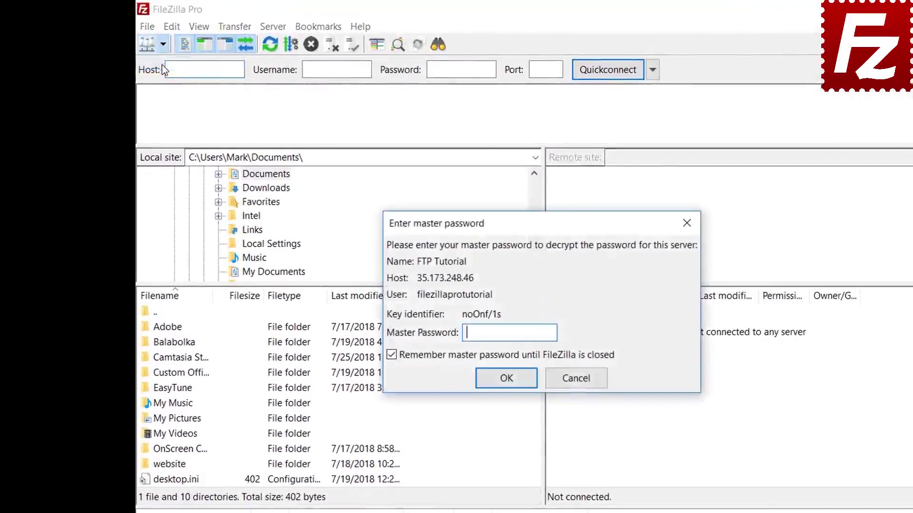
pyautogui.write('••••')
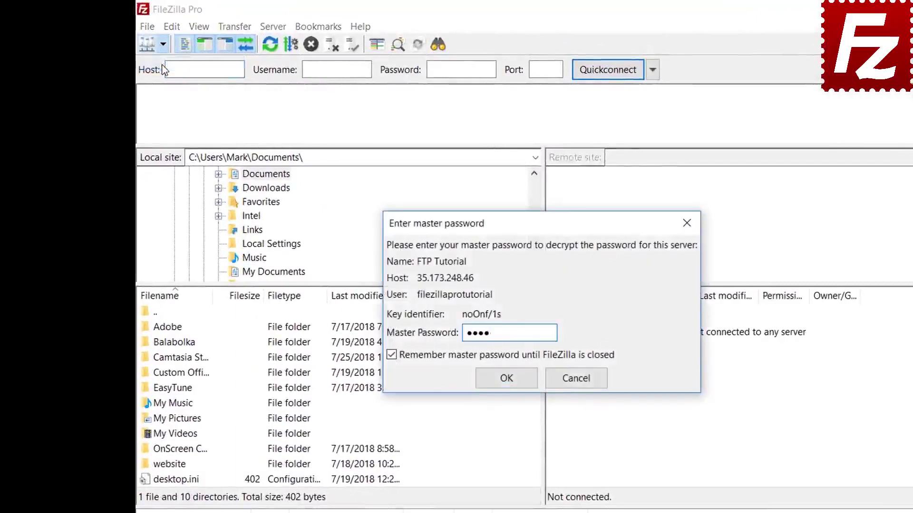
pyautogui.write('•••••••')
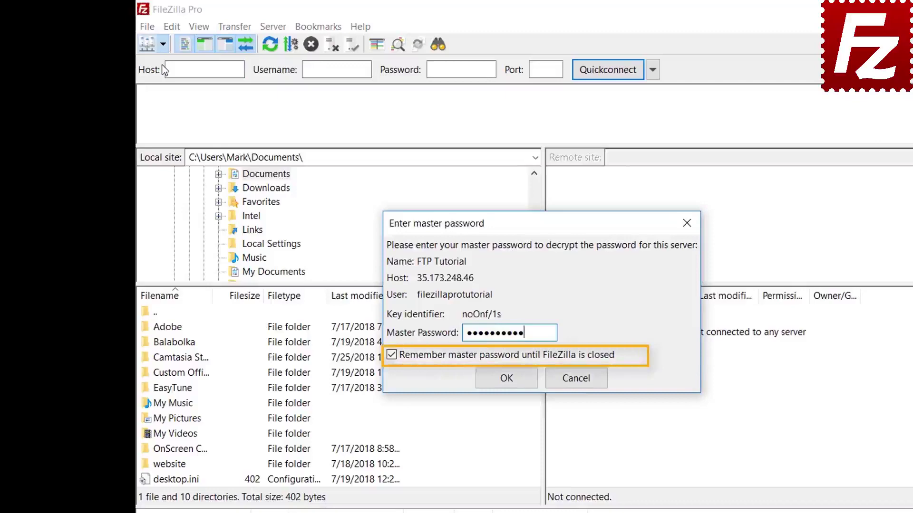
# - Confirm the master password, keeping it remembered until FileZilla closes, to log in
pyautogui.click(506, 383)
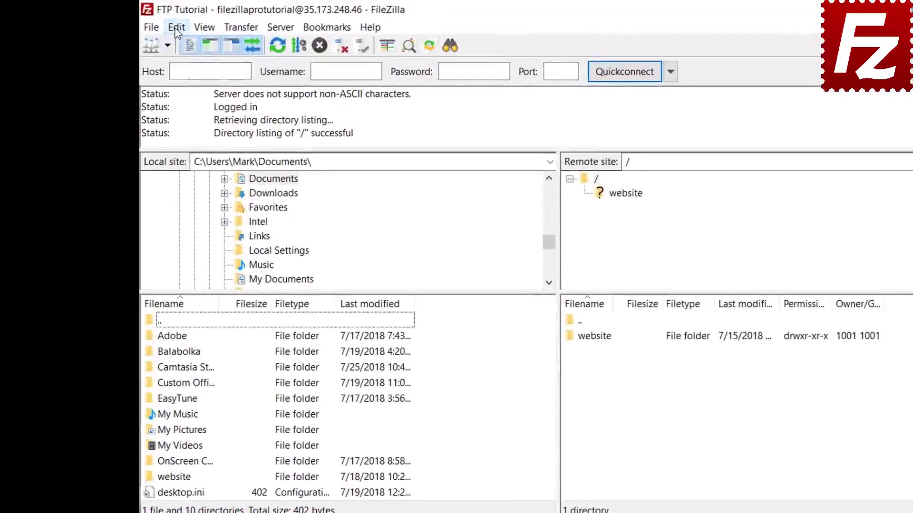
pyautogui.click(143, 25)
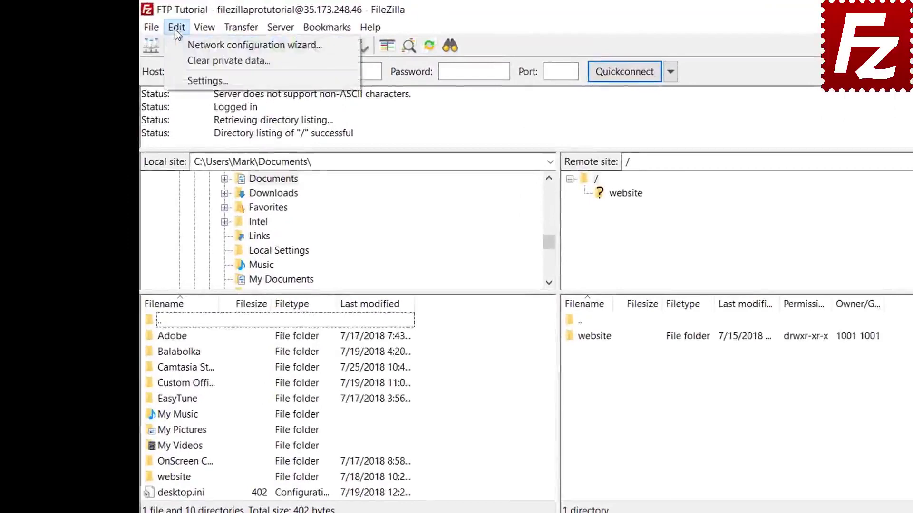
pyautogui.click(181, 80)
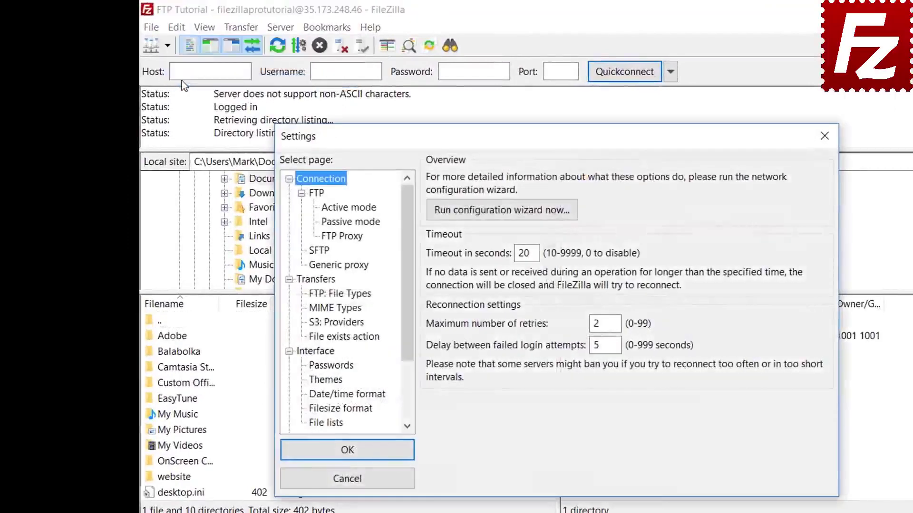
pyautogui.click(331, 367)
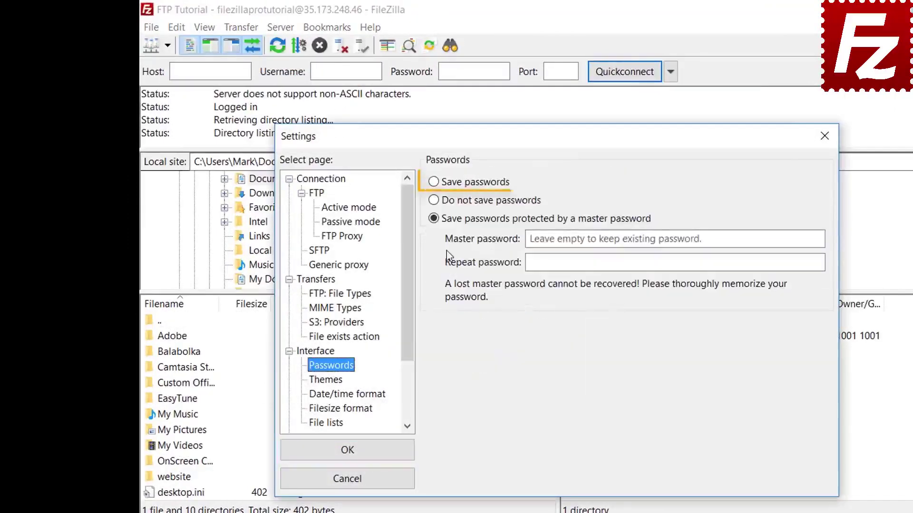
pyautogui.click(436, 187)
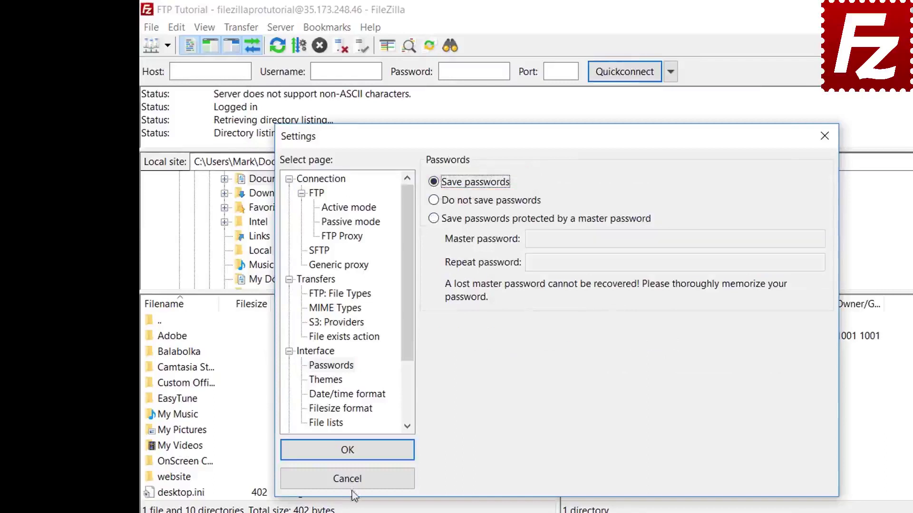
pyautogui.click(357, 455)
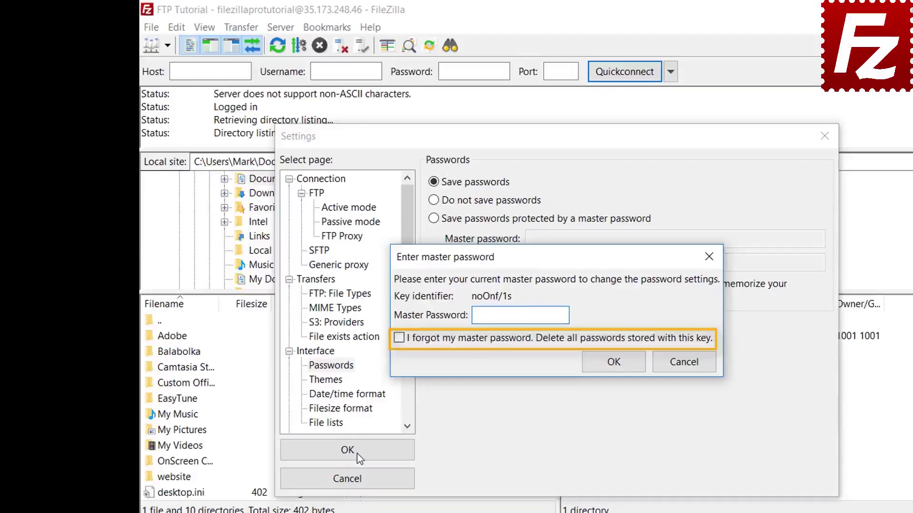
pyautogui.click(684, 363)
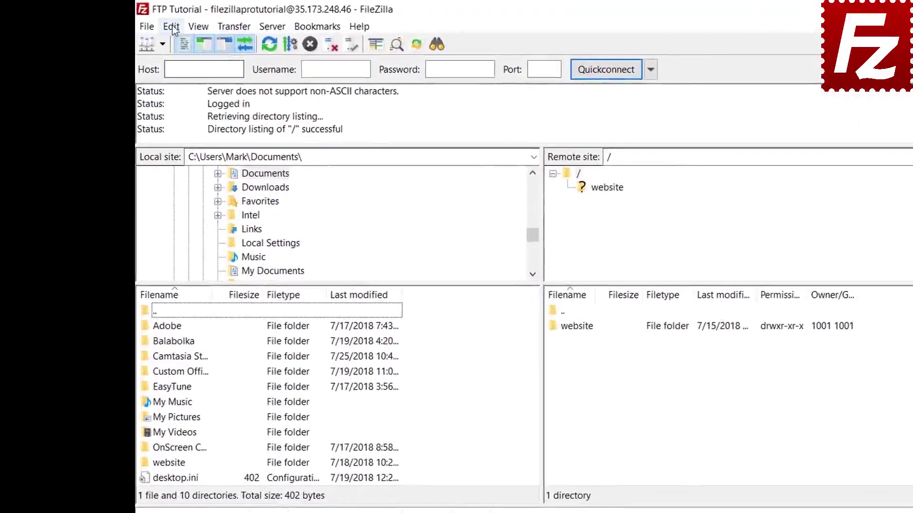
# - Bring up the Clear private data options from the Edit menu
pyautogui.click(177, 28)
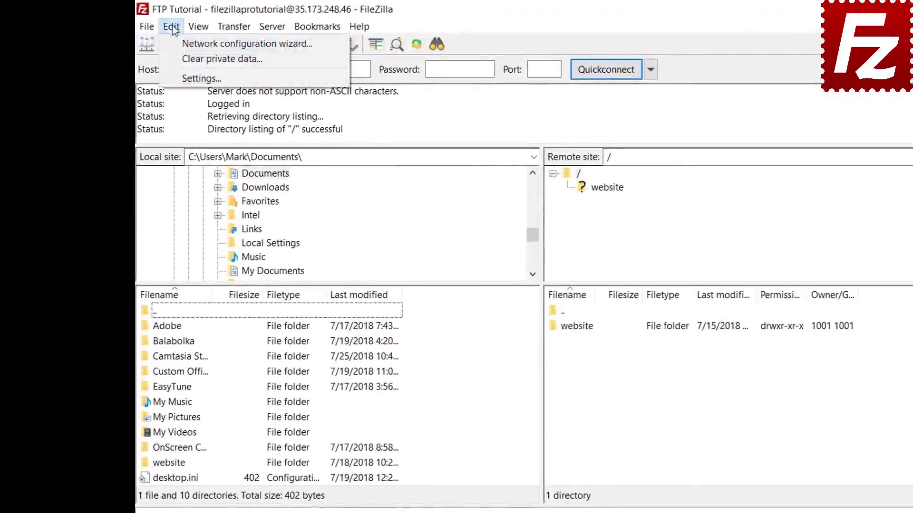
pyautogui.click(176, 59)
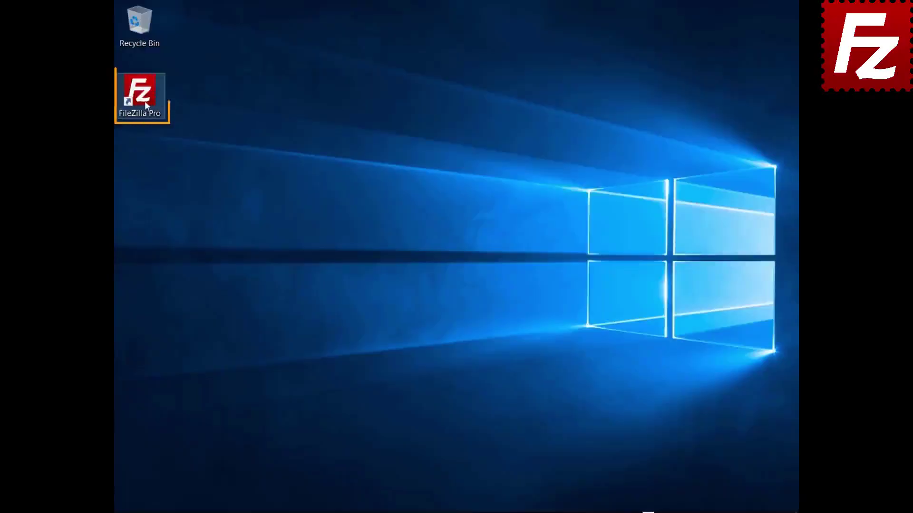
# - Relaunch FileZilla Pro from the desktop, connect to FTP Tutorial, and start a File search at /
pyautogui.doubleClick(145, 101)
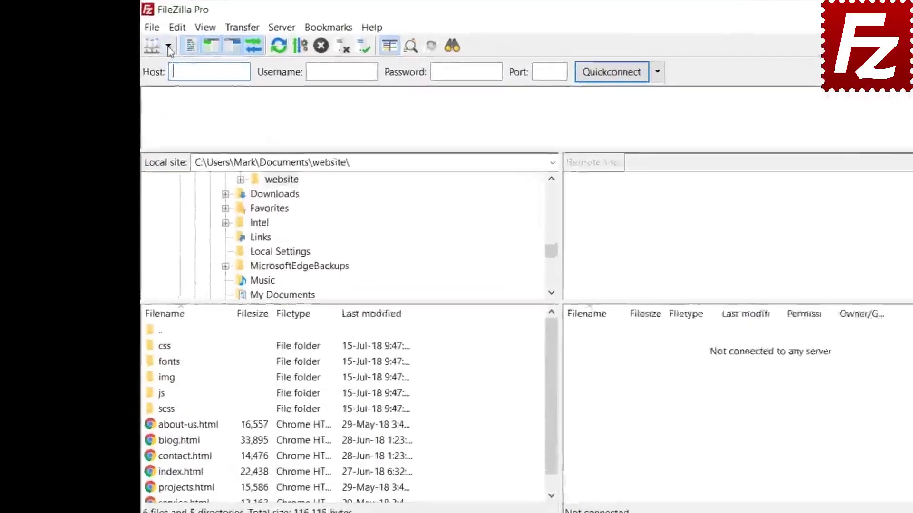
pyautogui.click(137, 37)
pyautogui.click(146, 53)
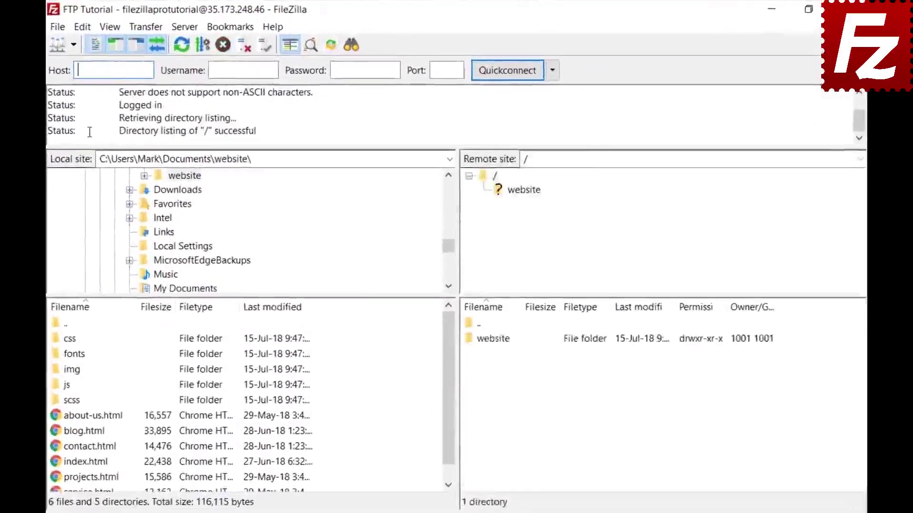
pyautogui.click(344, 48)
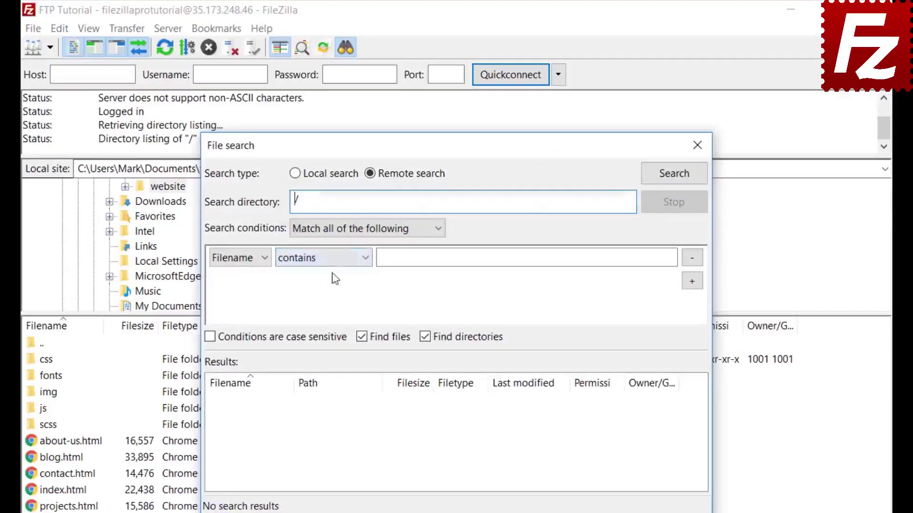
# - Set the first search condition, matching all, to Filename contains '.jpg'
pyautogui.click(335, 230)
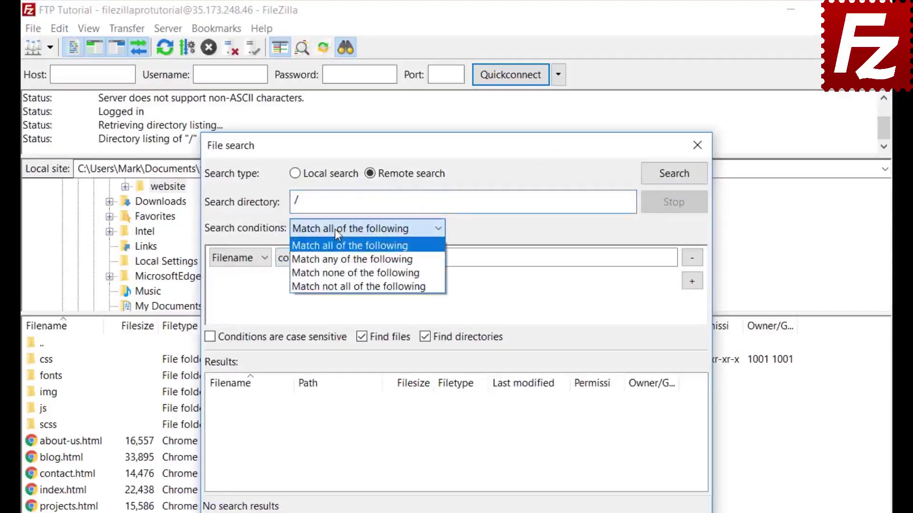
pyautogui.click(334, 229)
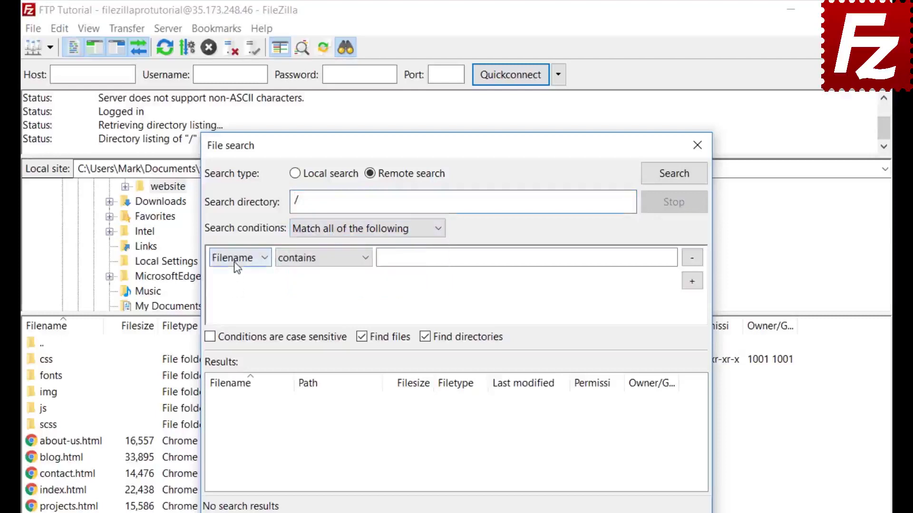
pyautogui.click(234, 261)
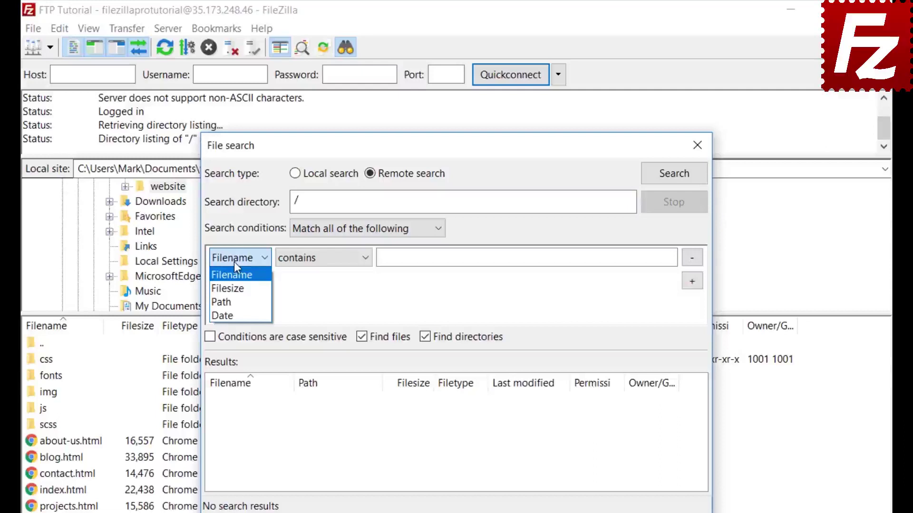
pyautogui.click(235, 263)
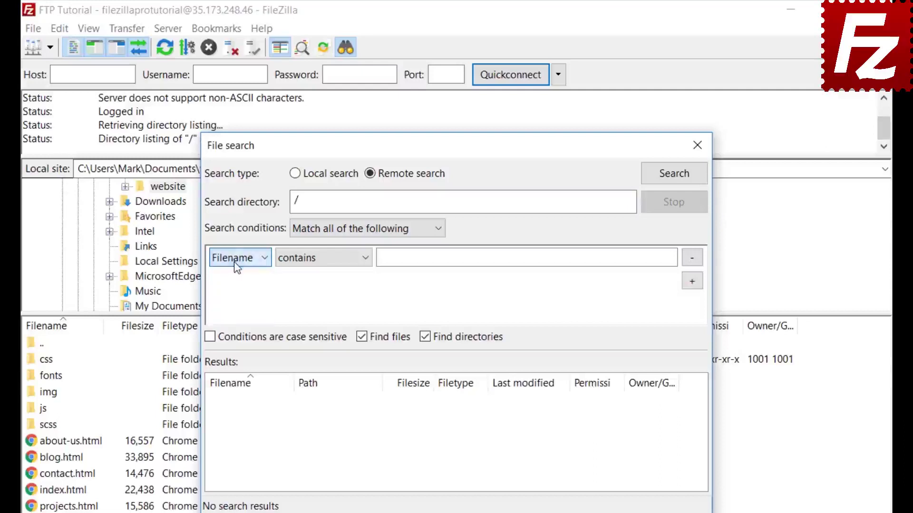
pyautogui.click(322, 264)
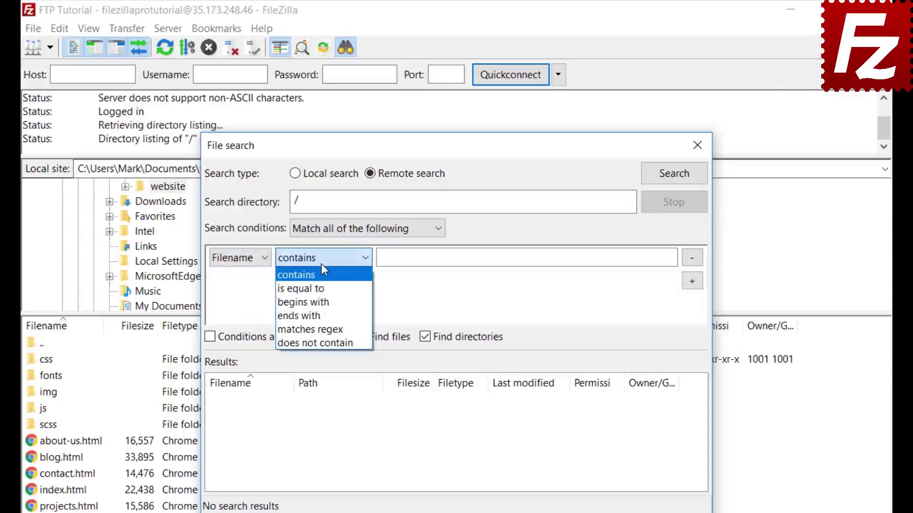
pyautogui.click(321, 265)
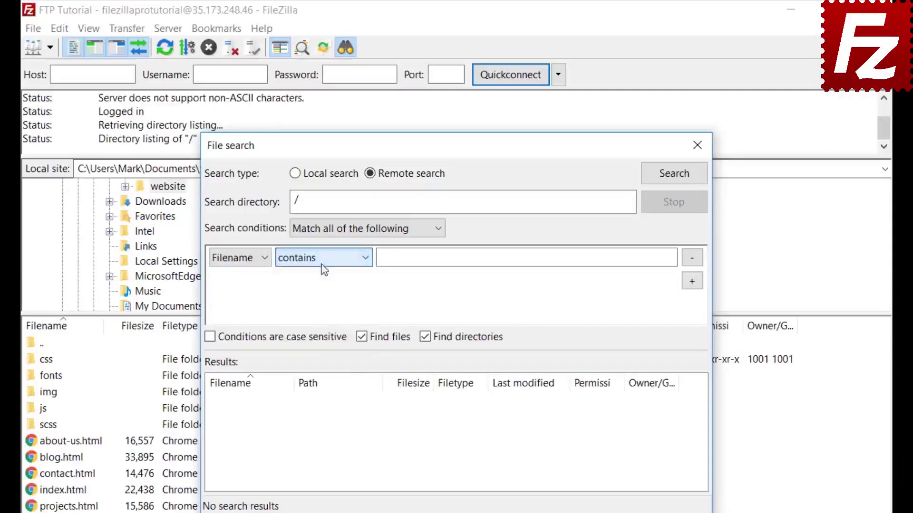
pyautogui.click(254, 261)
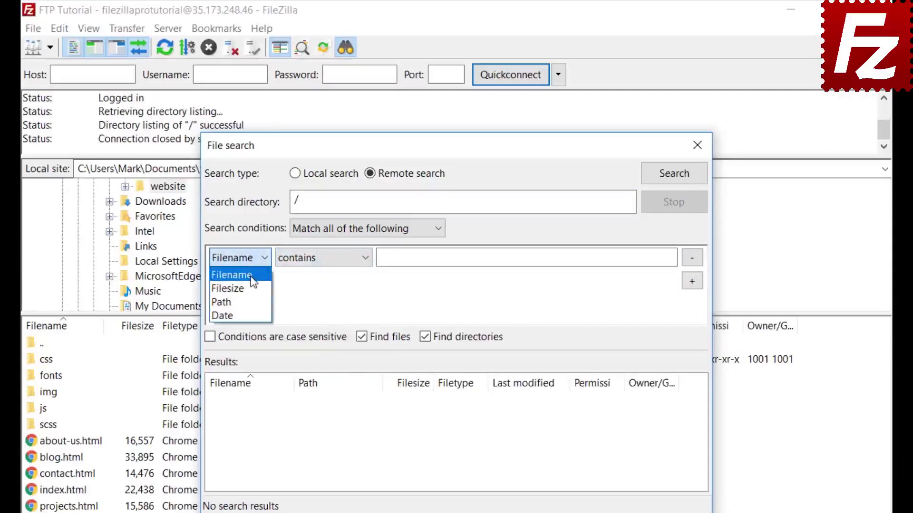
pyautogui.click(254, 276)
pyautogui.click(319, 258)
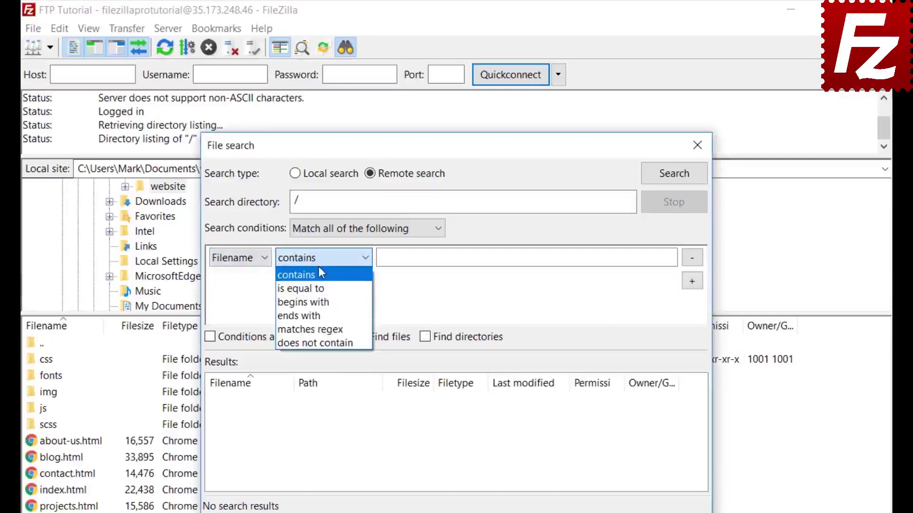
pyautogui.click(318, 273)
pyautogui.click(416, 259)
pyautogui.write('.jpg')
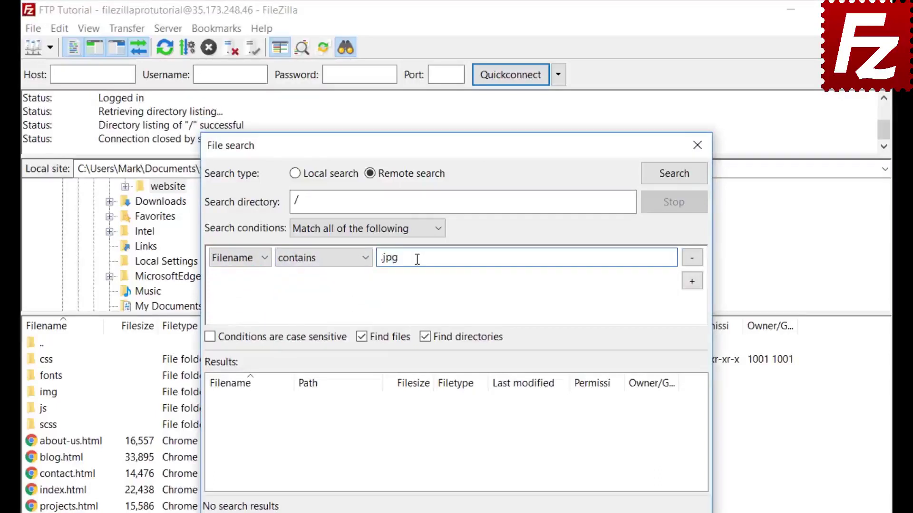
# - Add a second condition: Filesize greater than 500000
pyautogui.click(693, 281)
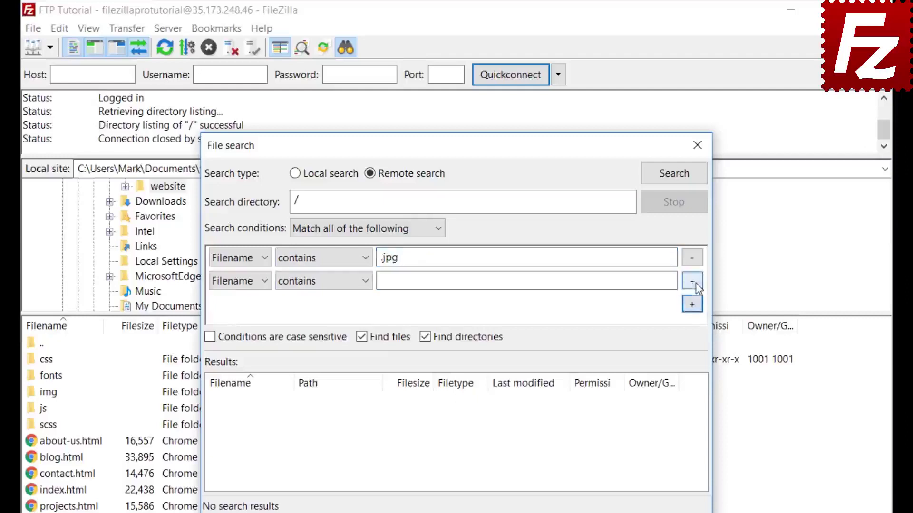
pyautogui.click(244, 282)
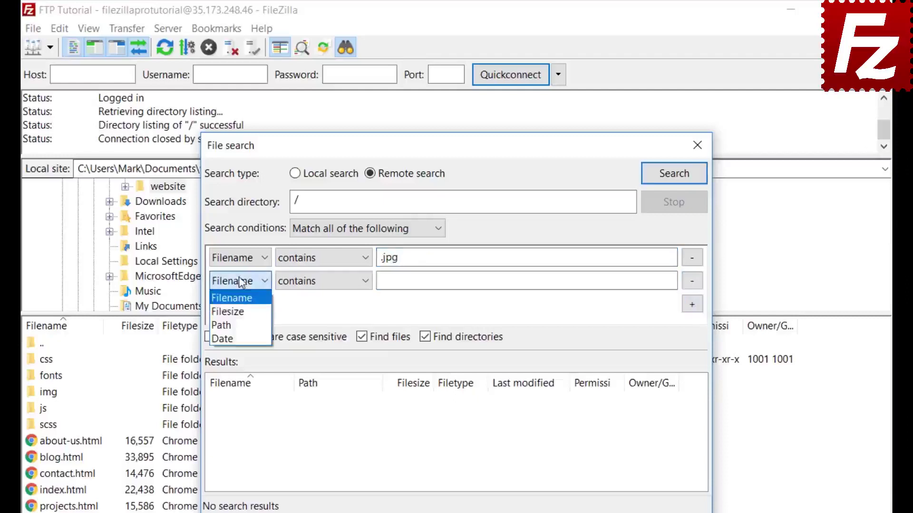
pyautogui.click(236, 312)
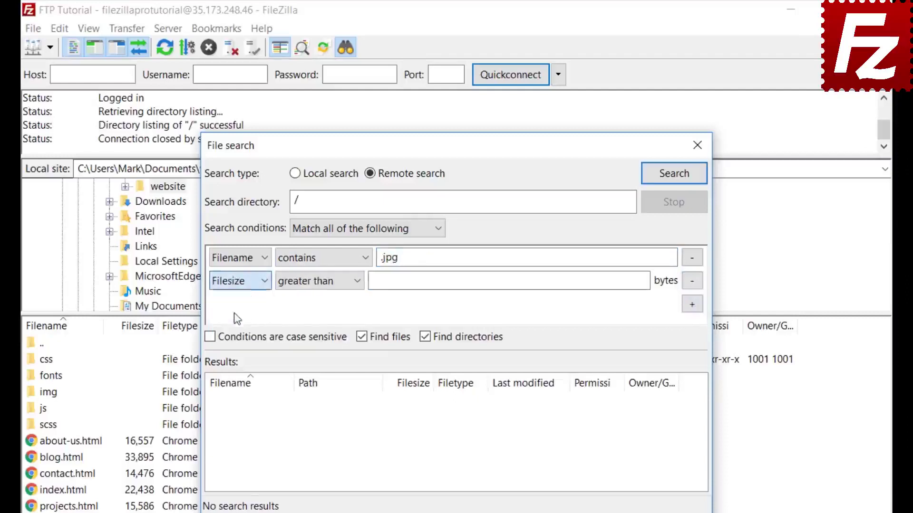
pyautogui.click(307, 284)
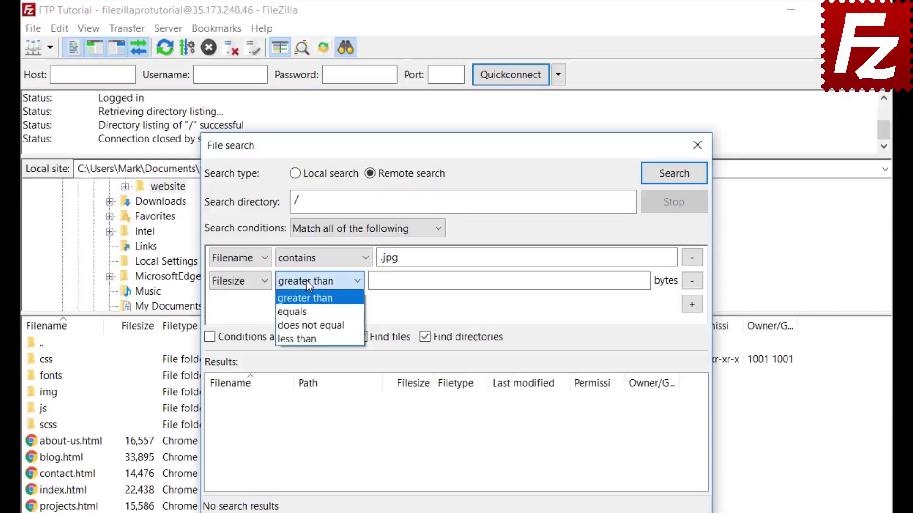
pyautogui.click(306, 280)
pyautogui.click(379, 281)
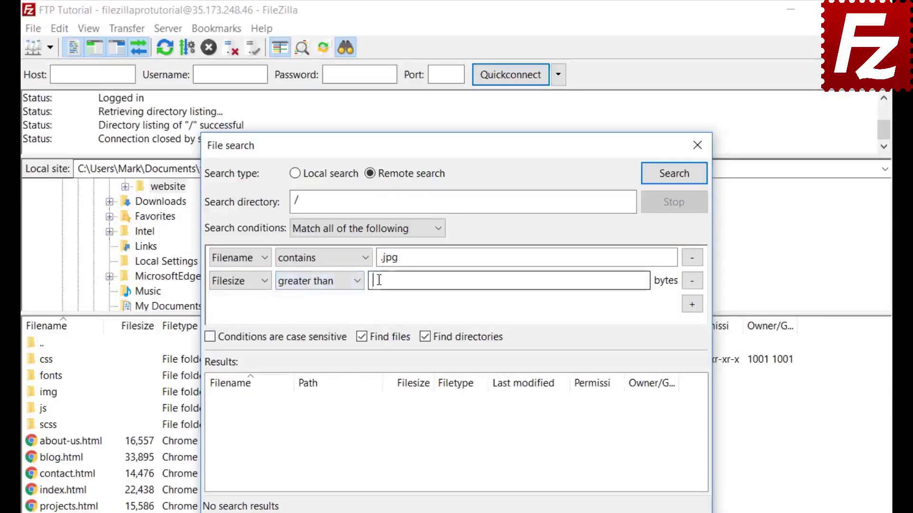
pyautogui.write('500000')
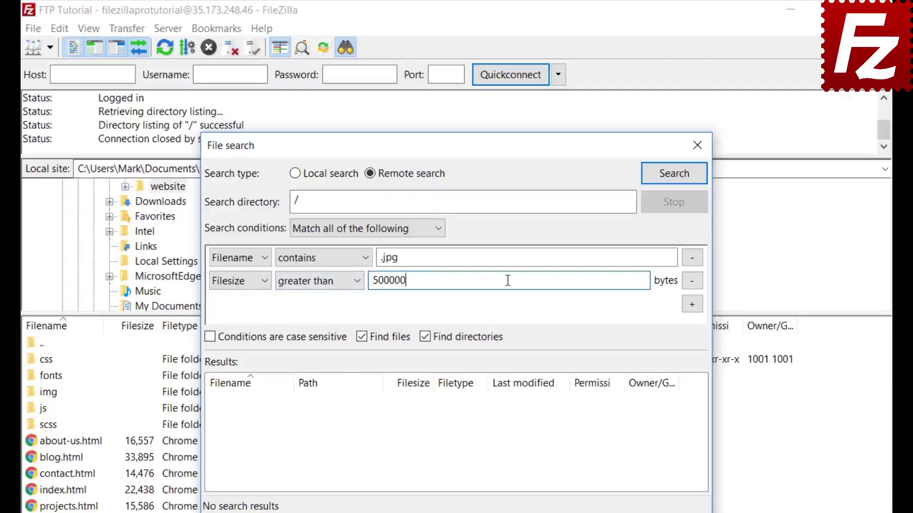
# - Exclude directories and run the server search, which finds feature-bg.jpg
pyautogui.click(425, 337)
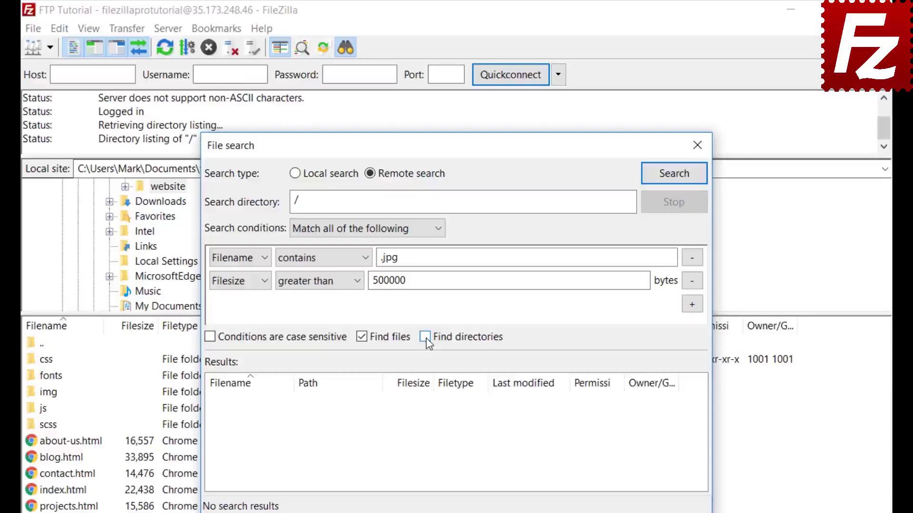
pyautogui.moveTo(467, 148); pyautogui.dragTo(600, 147)
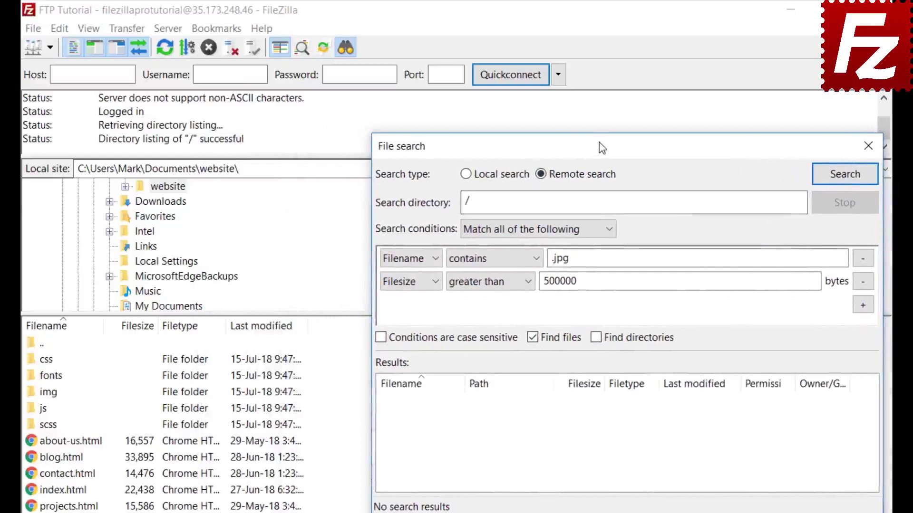
pyautogui.click(844, 175)
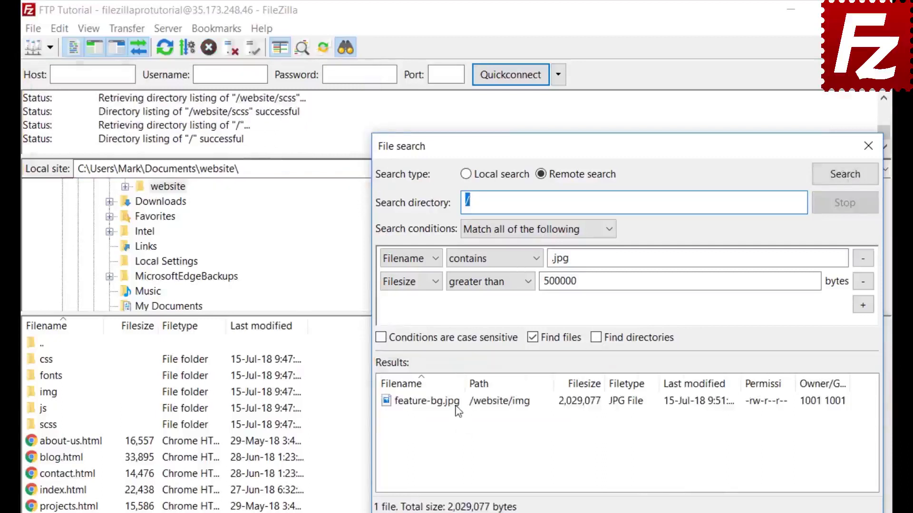
# - Queue feature-bg.jpg for download with 'Add files to queue only', then close File search
pyautogui.rightClick(458, 411)
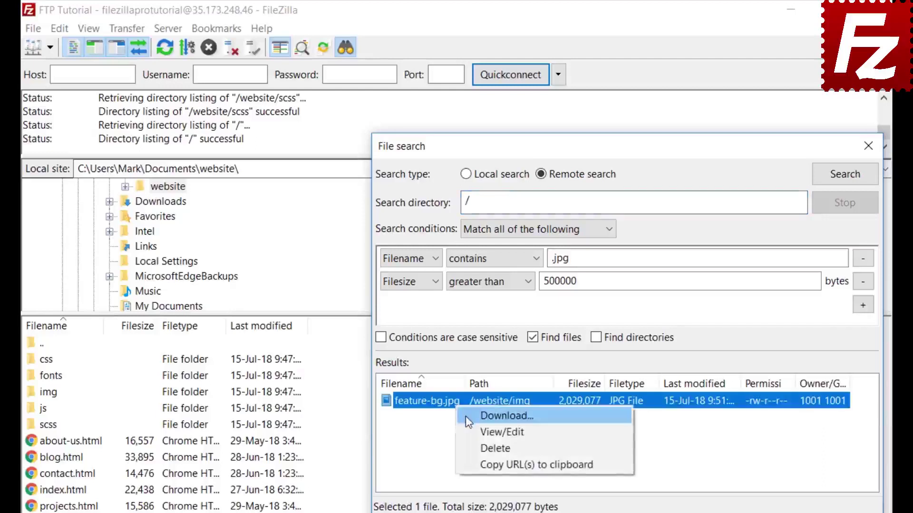
pyautogui.click(465, 415)
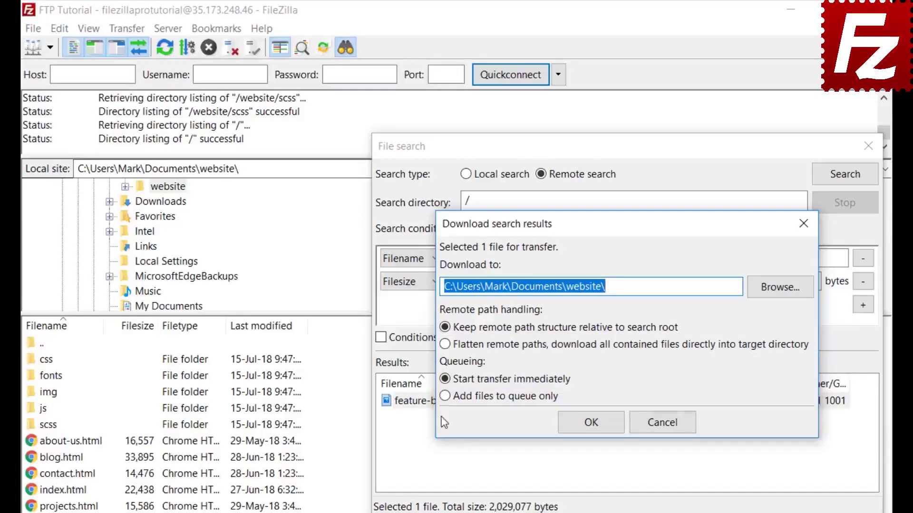
pyautogui.click(445, 396)
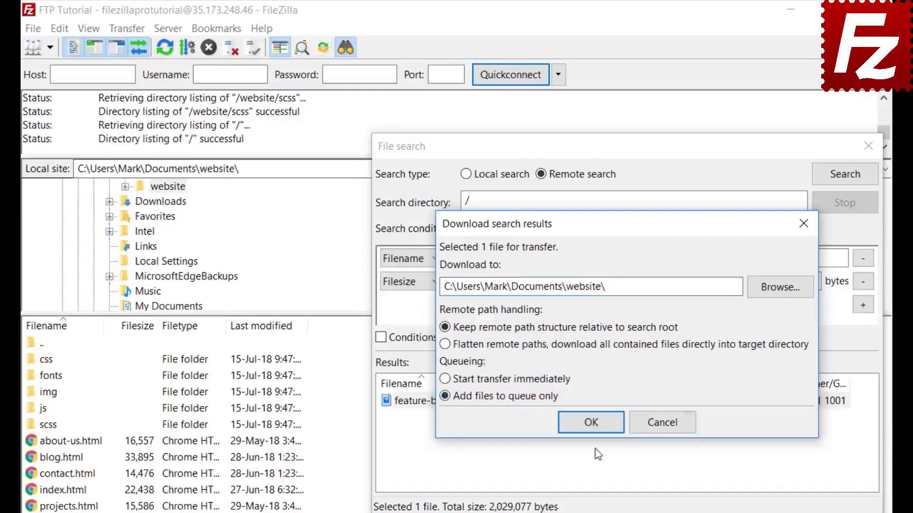
pyautogui.click(595, 426)
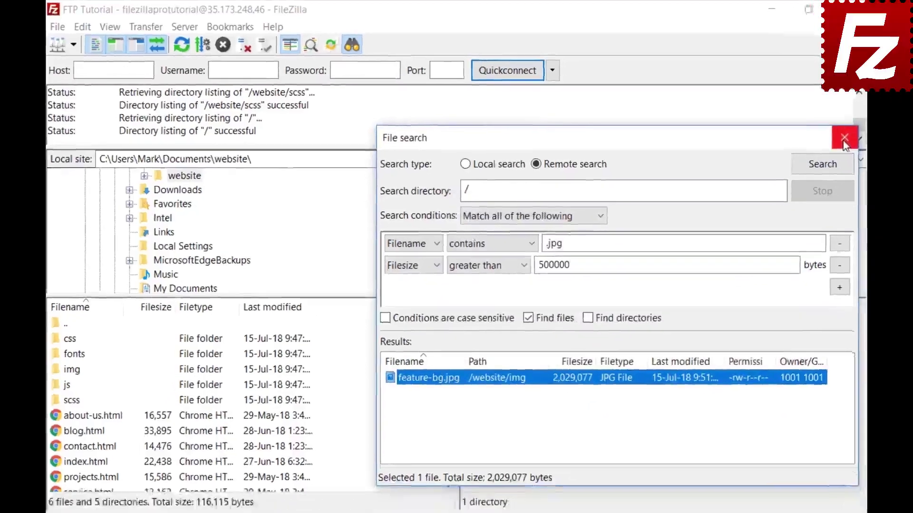
pyautogui.click(868, 146)
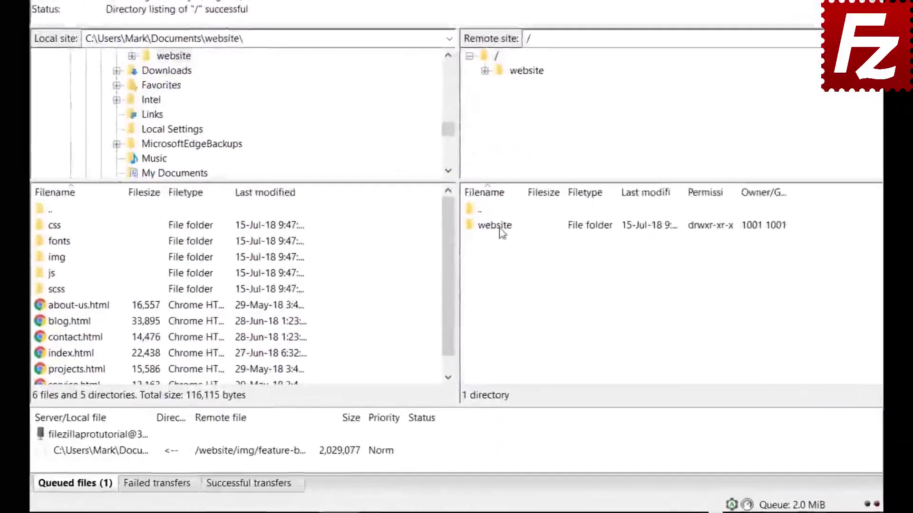
# - Navigate the remote side into /website/css and select bootstrap.css, then the next file
pyautogui.doubleClick(488, 285)
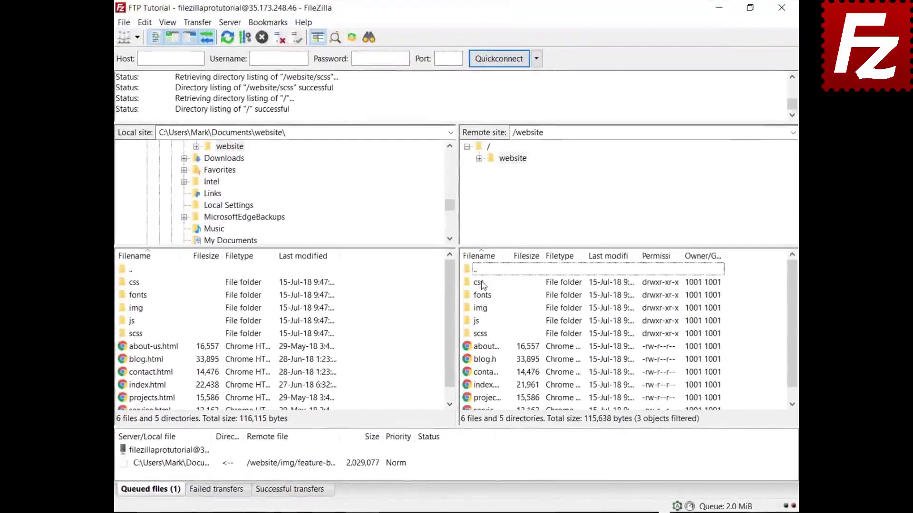
pyautogui.doubleClick(478, 282)
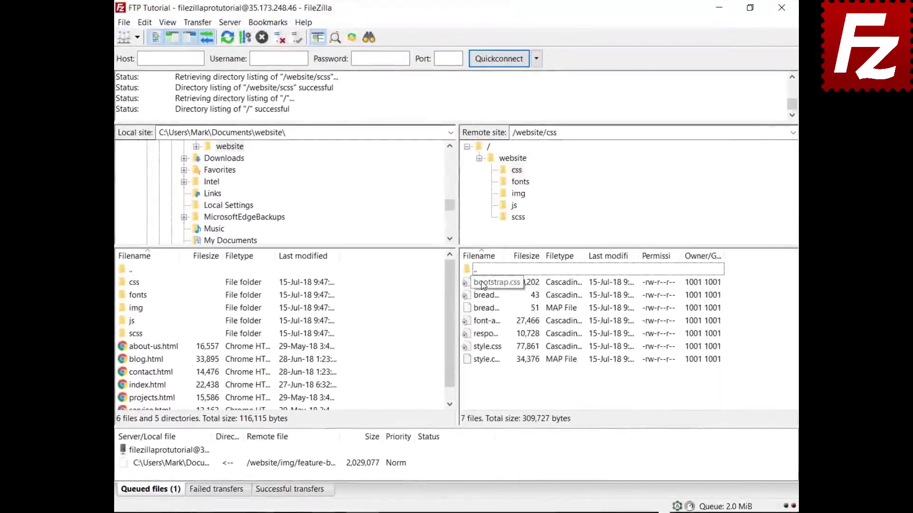
pyautogui.click(482, 284)
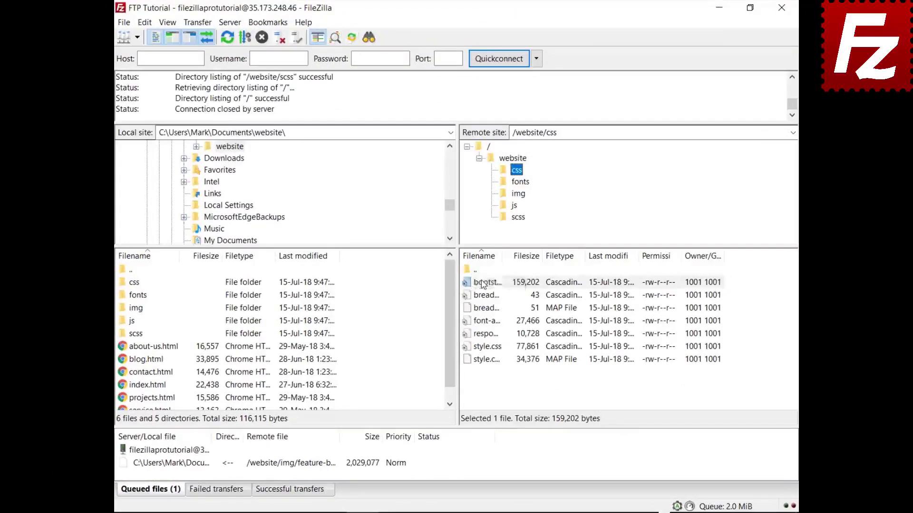
pyautogui.press('Down')
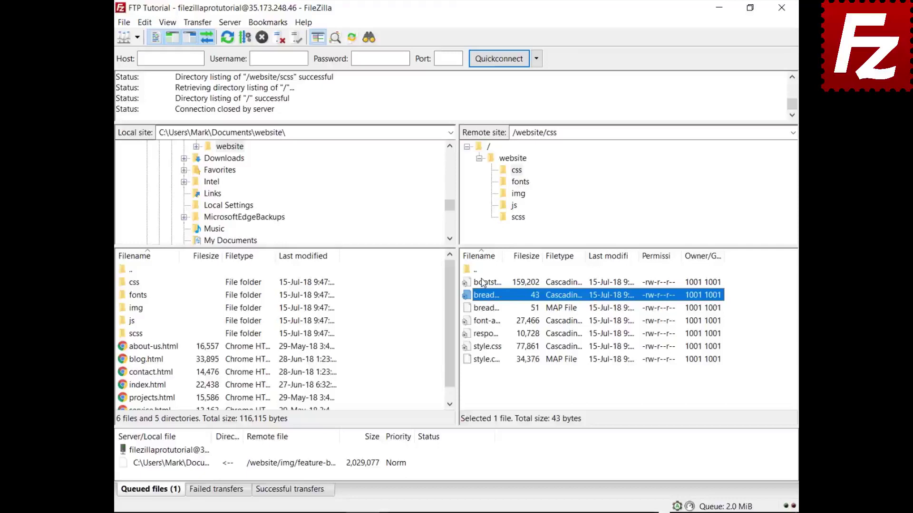
# - Quick-search the remote listing for 'style' and apply Invert Filter to hide matching files
pyautogui.hotkey('ctrl', 'f')
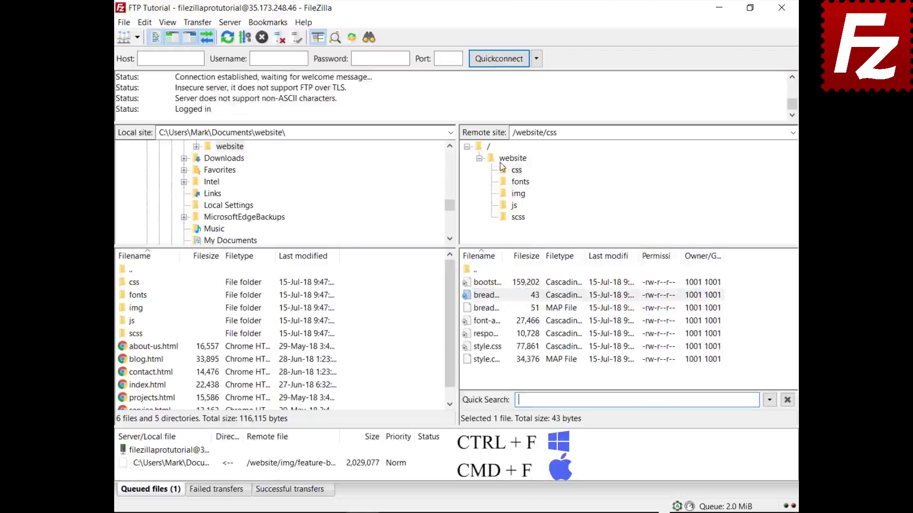
pyautogui.write('style')
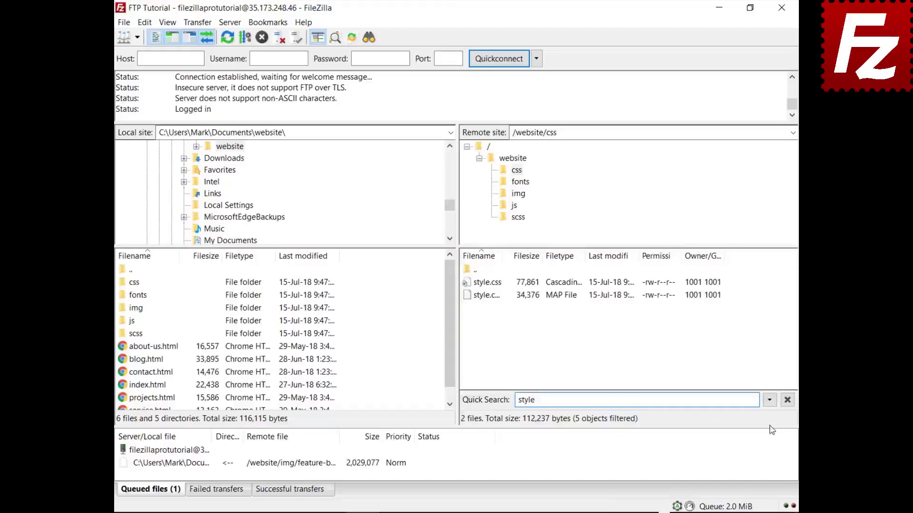
pyautogui.click(770, 401)
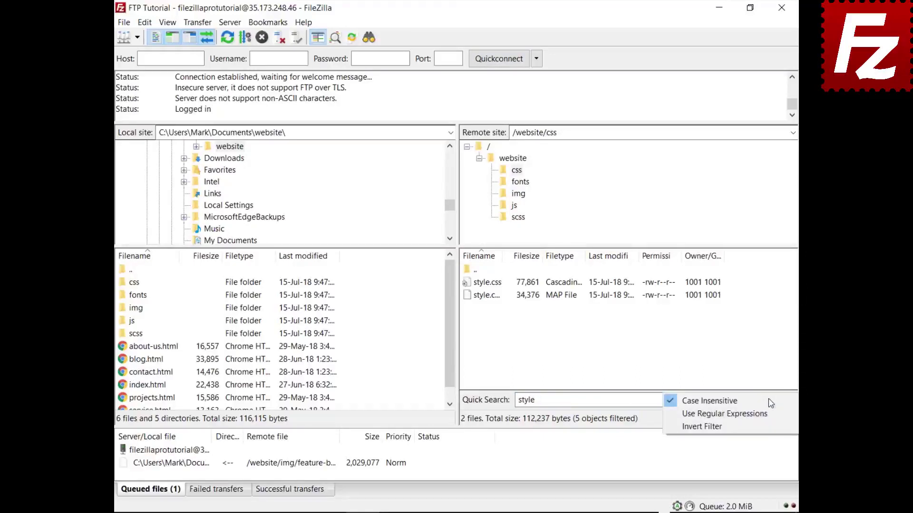
pyautogui.click(767, 430)
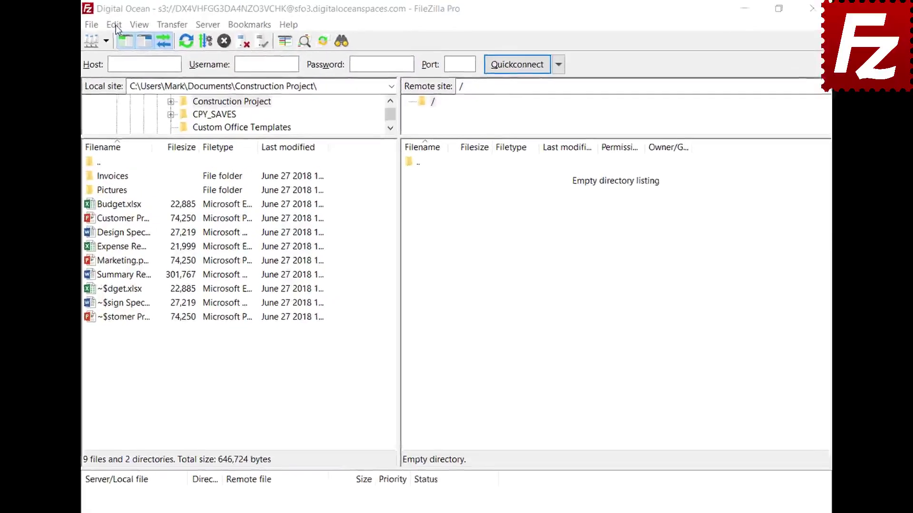
# - Under Transfers > FTP: File Types, add 'json' to the ASCII filetypes and save with OK
pyautogui.click(144, 22)
pyautogui.click(107, 76)
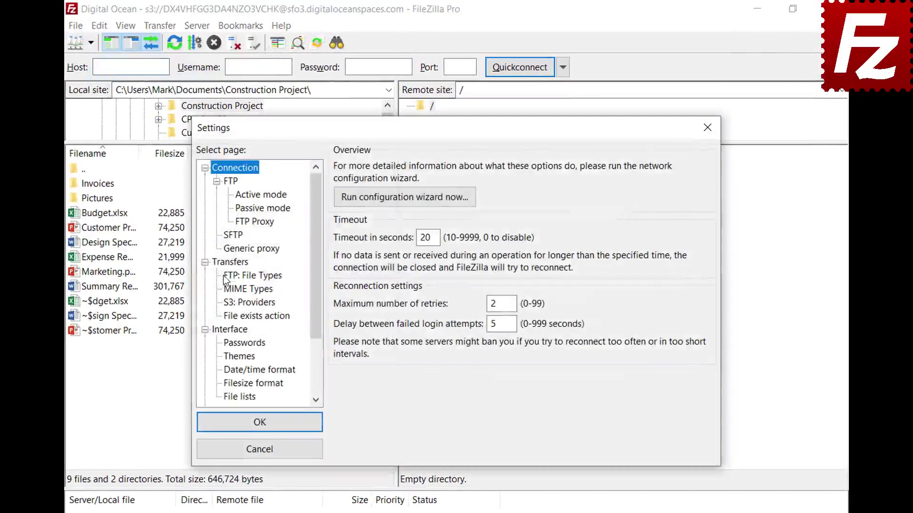
pyautogui.click(225, 278)
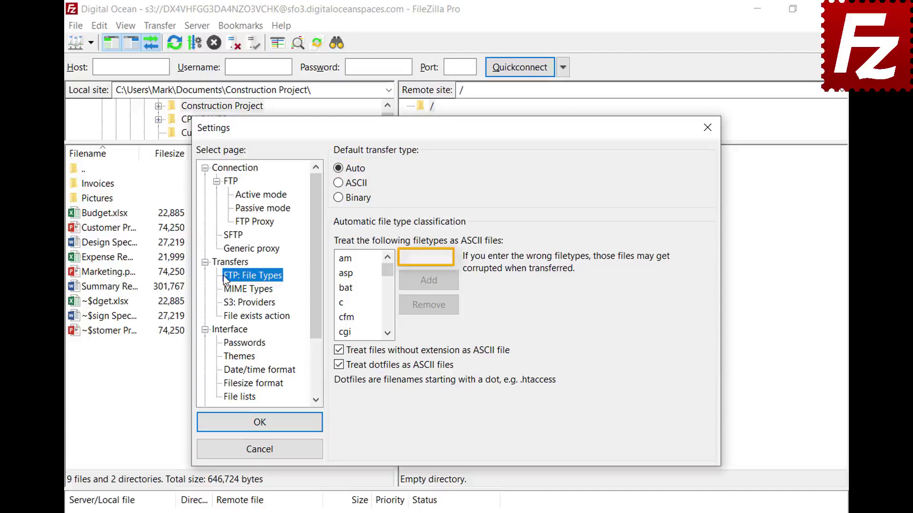
pyautogui.click(448, 257)
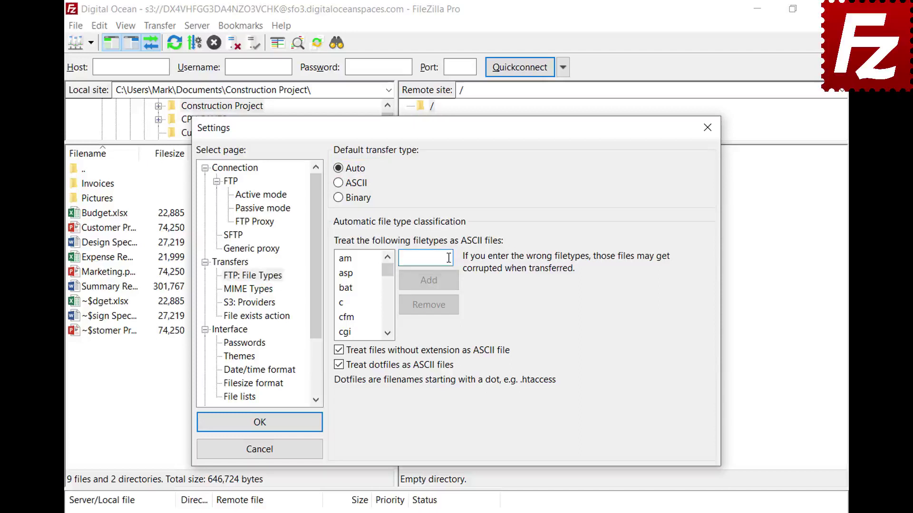
pyautogui.write('json')
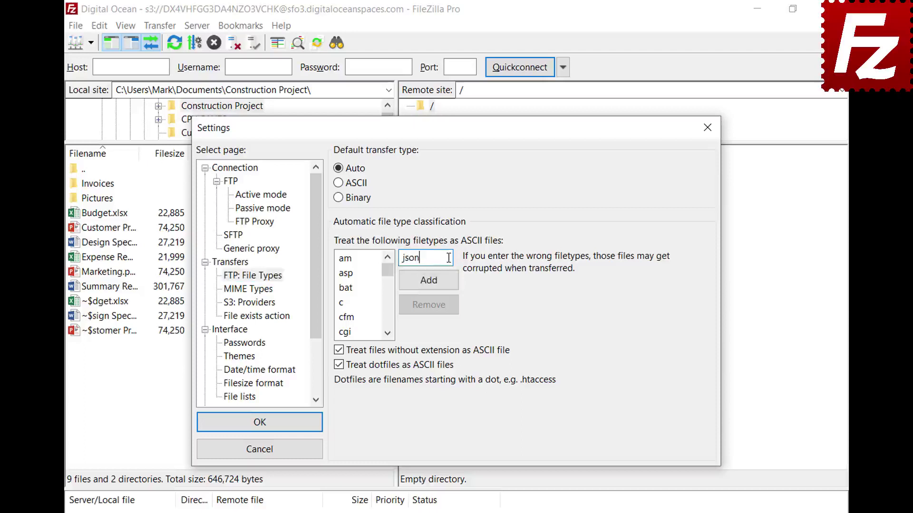
pyautogui.click(429, 287)
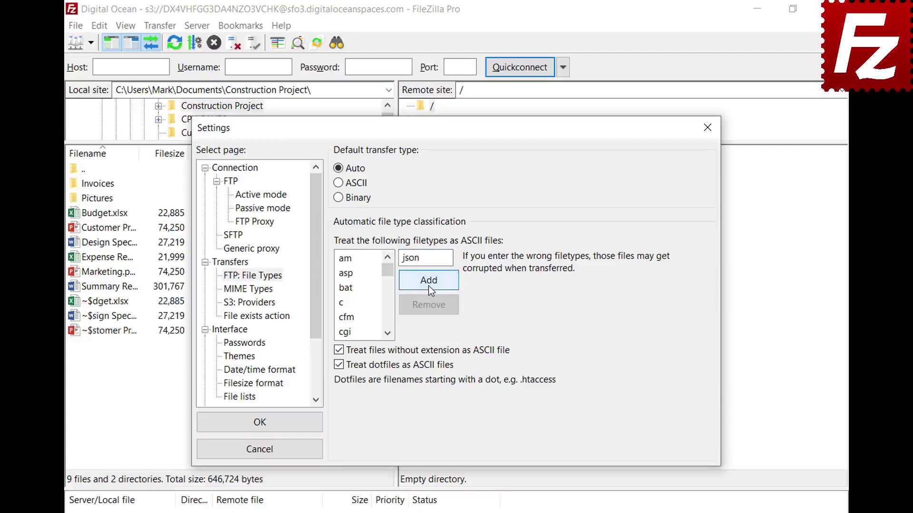
pyautogui.moveTo(388, 274); pyautogui.dragTo(389, 297)
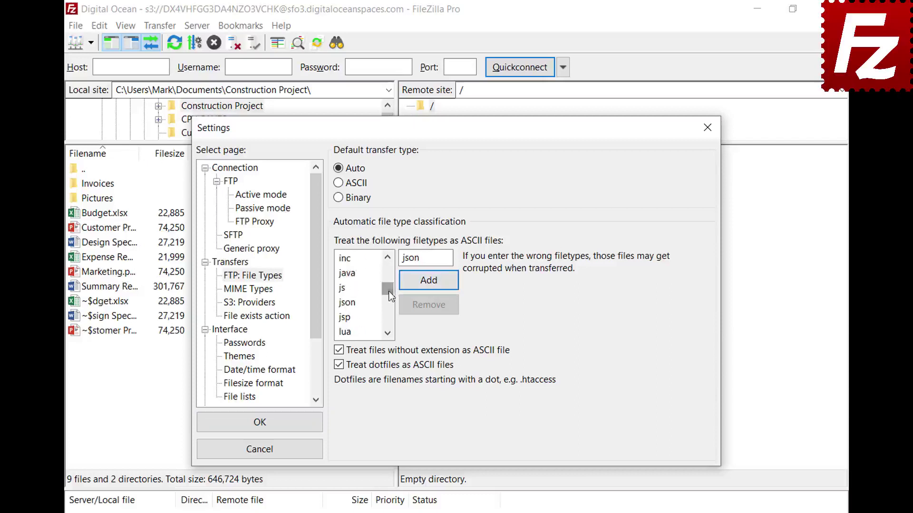
pyautogui.click(352, 303)
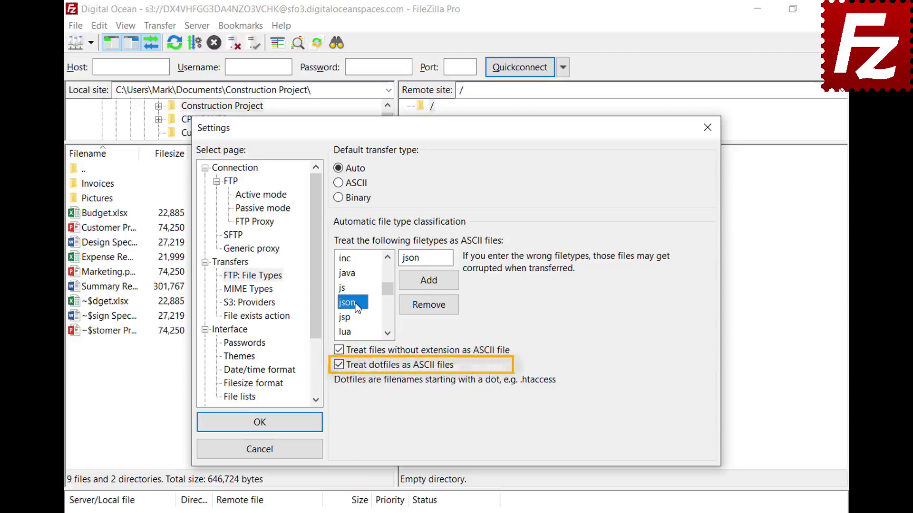
pyautogui.click(258, 429)
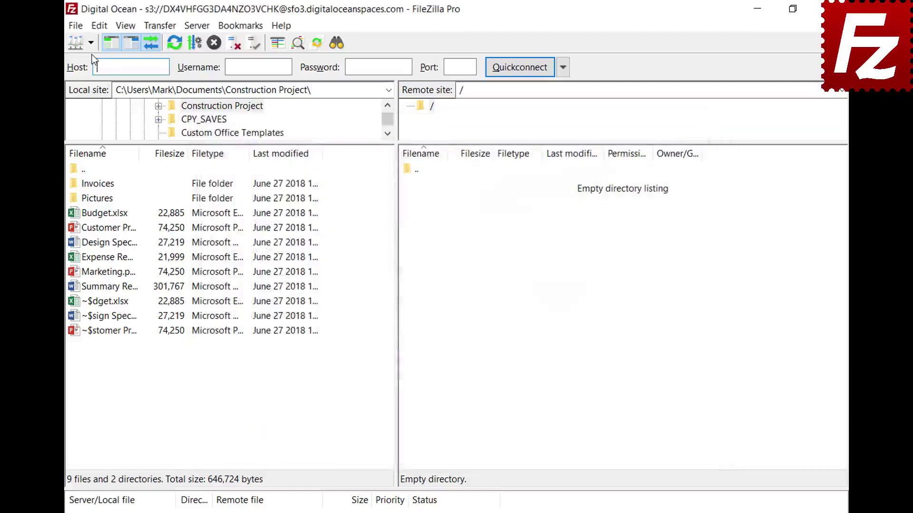
# - Open the saved FTP site in a new tab and check the Auto transfer type
pyautogui.click(91, 43)
pyautogui.click(92, 60)
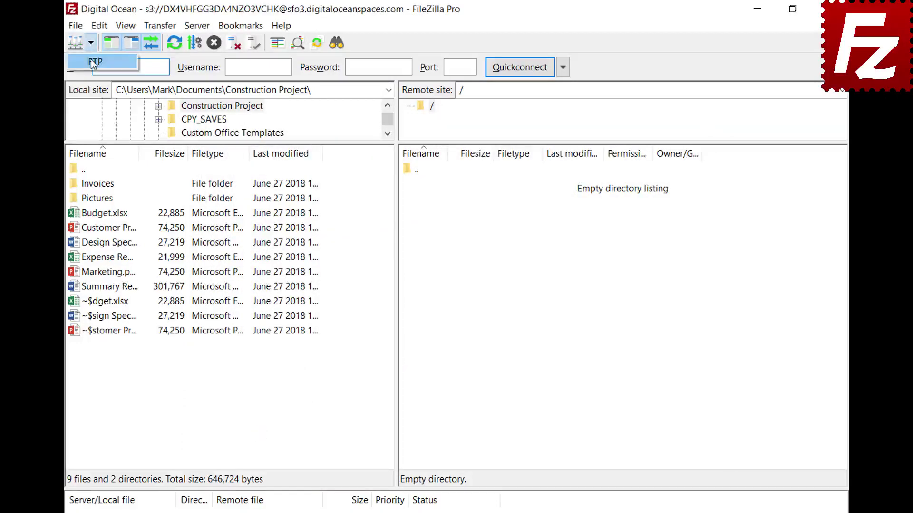
pyautogui.click(158, 26)
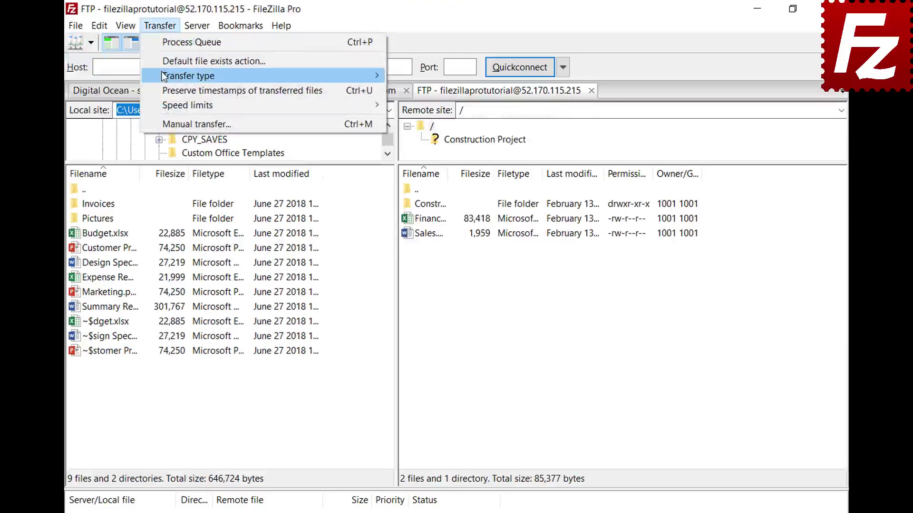
pyautogui.moveTo(164, 76)
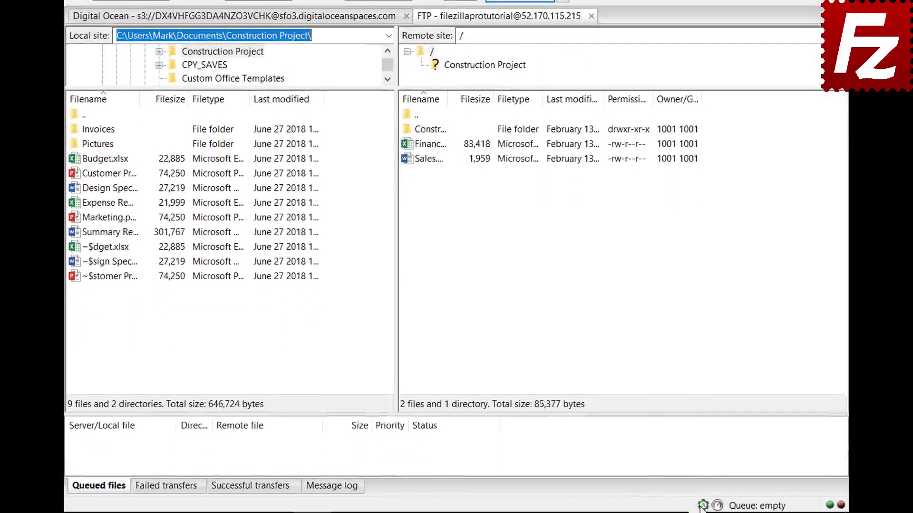
pyautogui.click(703, 507)
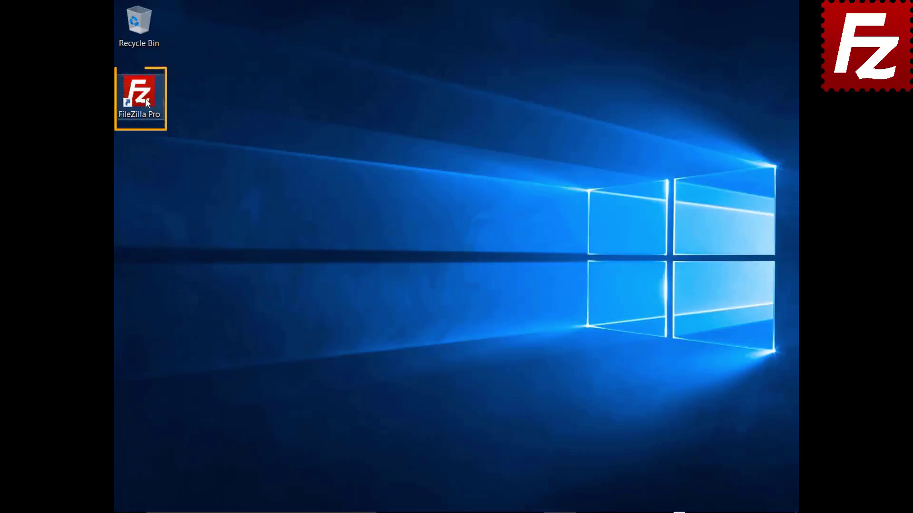
# - Relaunch FileZilla Pro, connect to FTP Tutorial, and upload the Summary Report file
pyautogui.doubleClick(145, 98)
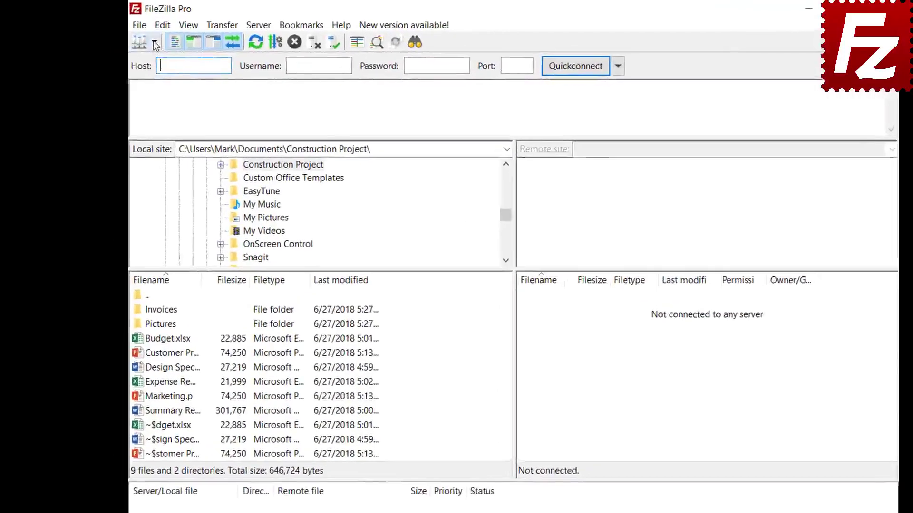
pyautogui.click(153, 41)
pyautogui.click(164, 62)
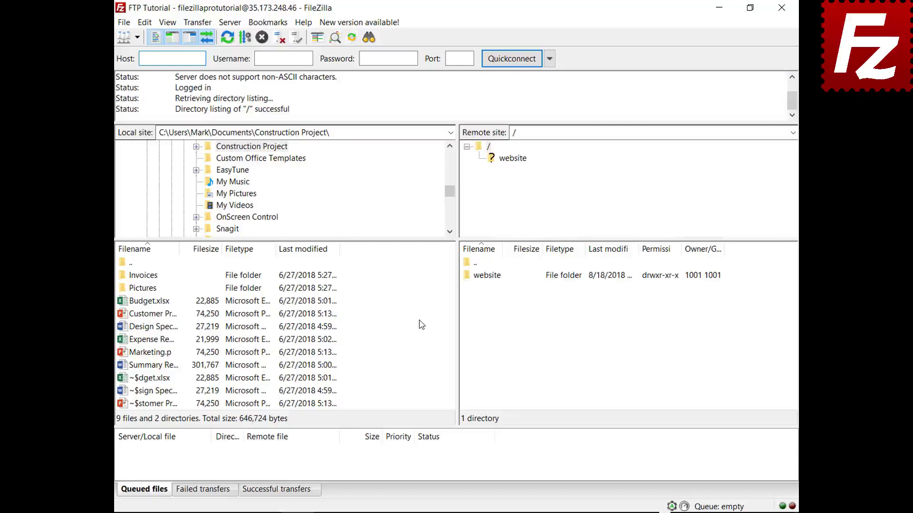
pyautogui.rightClick(153, 366)
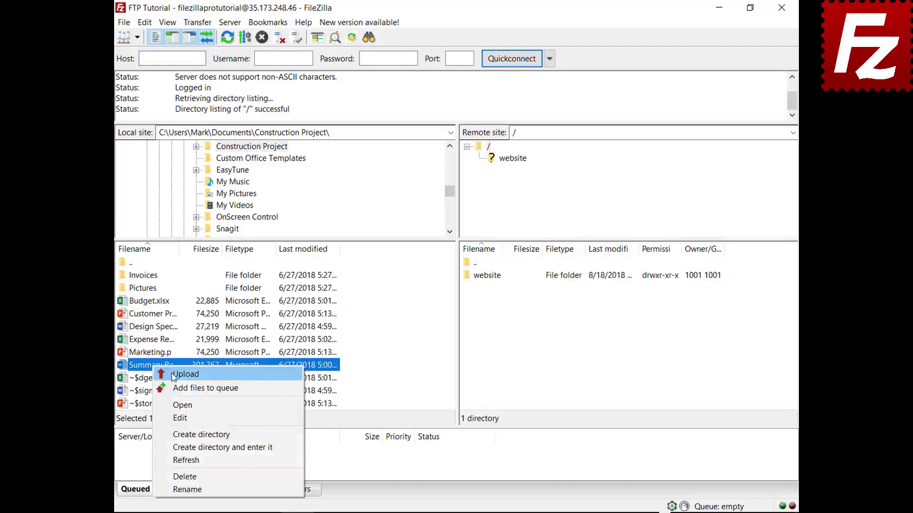
pyautogui.click(173, 376)
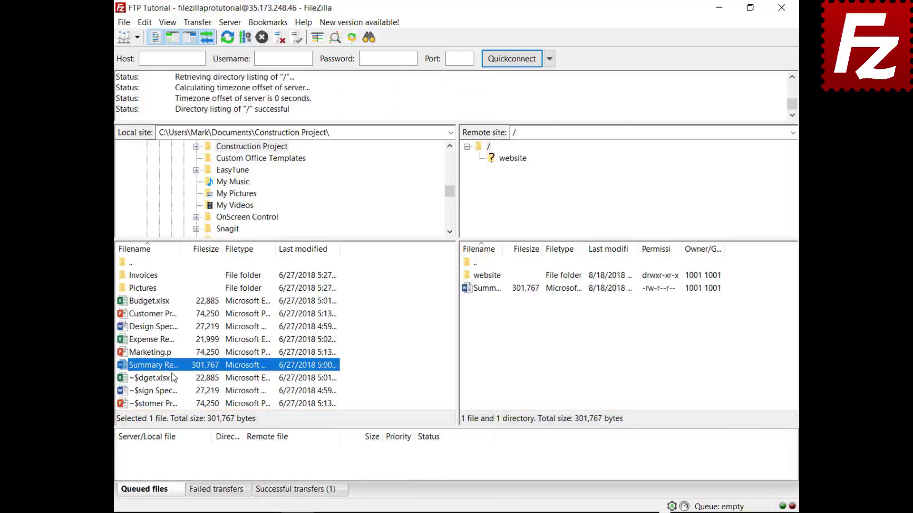
# - Queue Budget.xlsx and the Invoices folder, then process the queue to upload them
pyautogui.rightClick(153, 301)
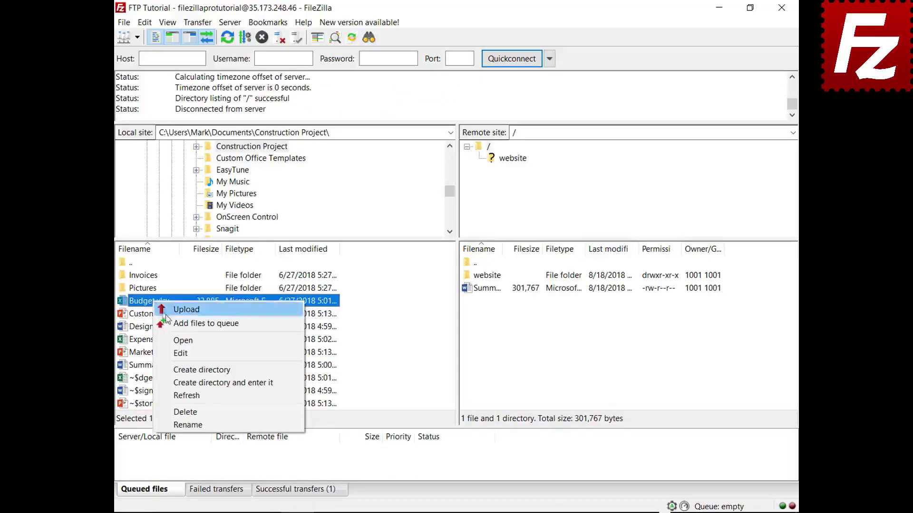
pyautogui.click(171, 324)
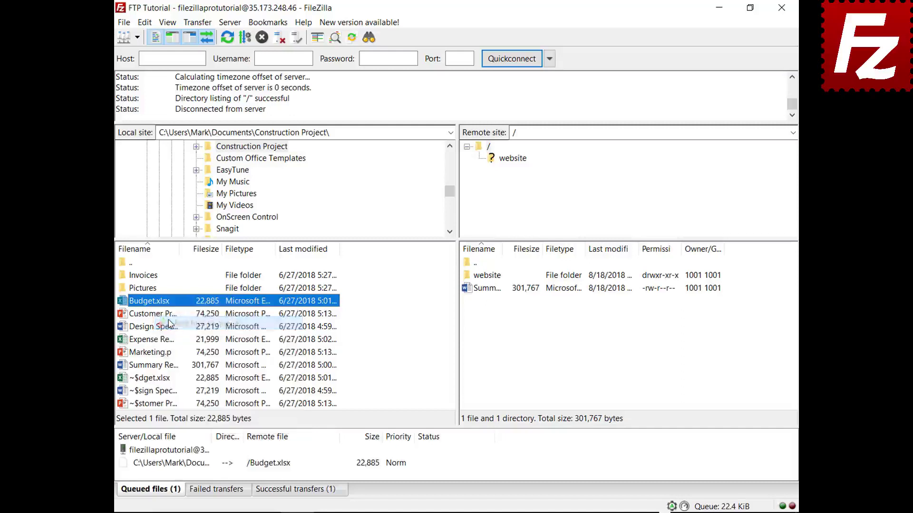
pyautogui.rightClick(152, 276)
pyautogui.click(161, 294)
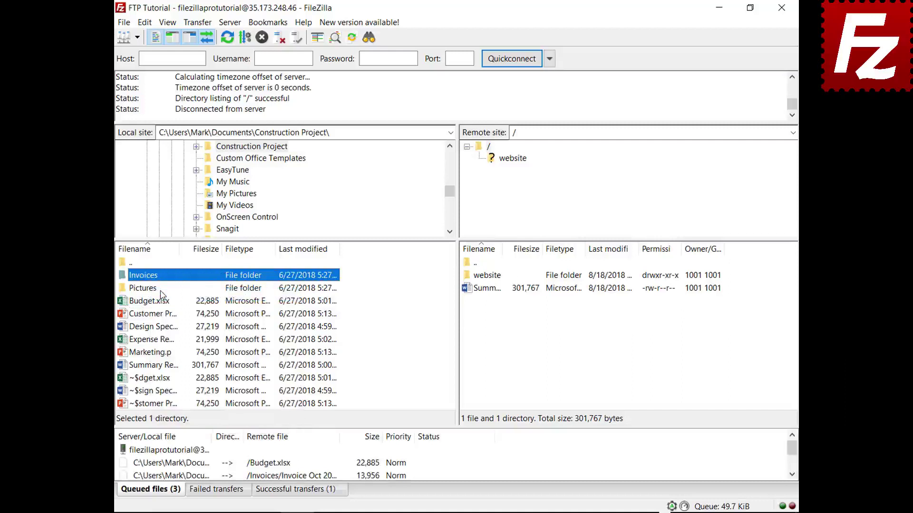
pyautogui.rightClick(175, 451)
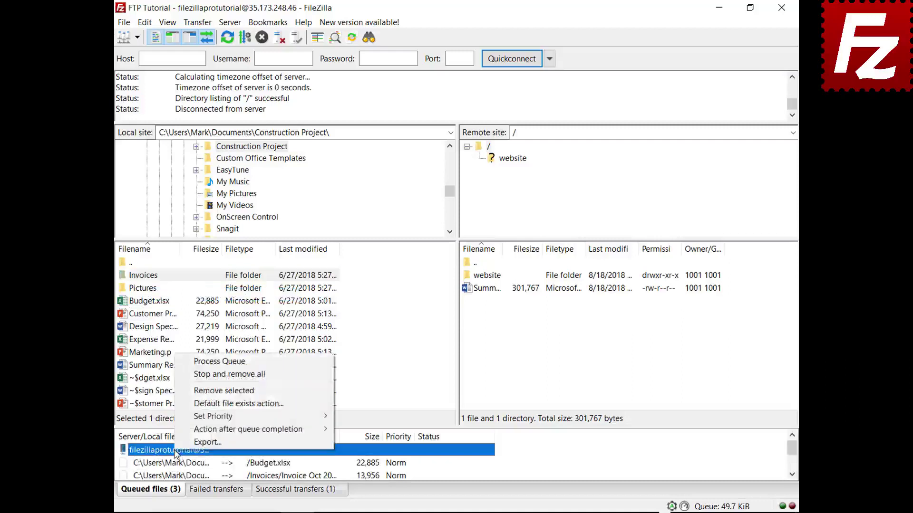
pyautogui.click(198, 363)
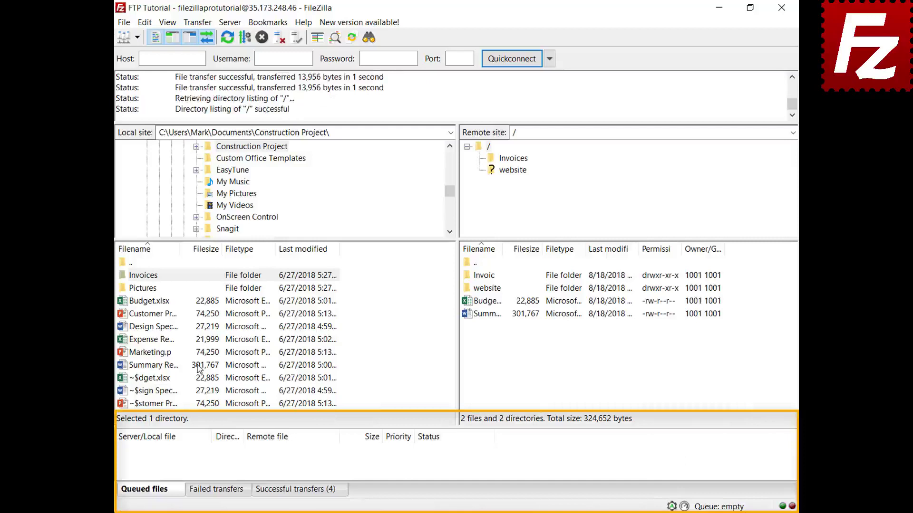
# - Add Design Specs.docx and Expense Report.xlsx to the transfer queue
pyautogui.rightClick(159, 328)
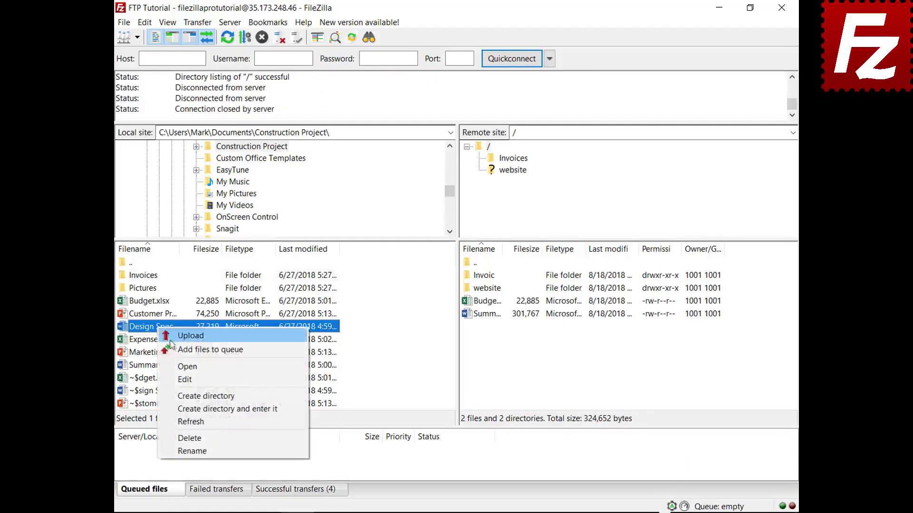
pyautogui.click(164, 349)
pyautogui.rightClick(164, 343)
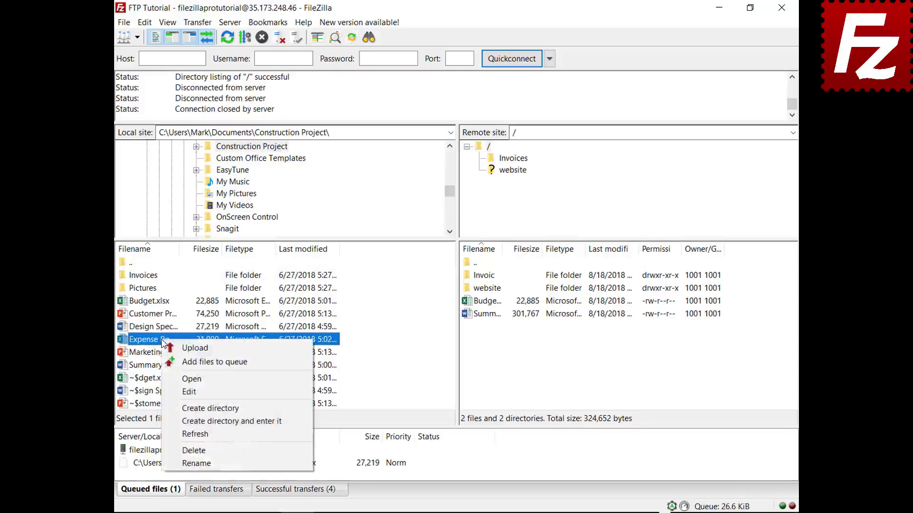
pyautogui.click(177, 360)
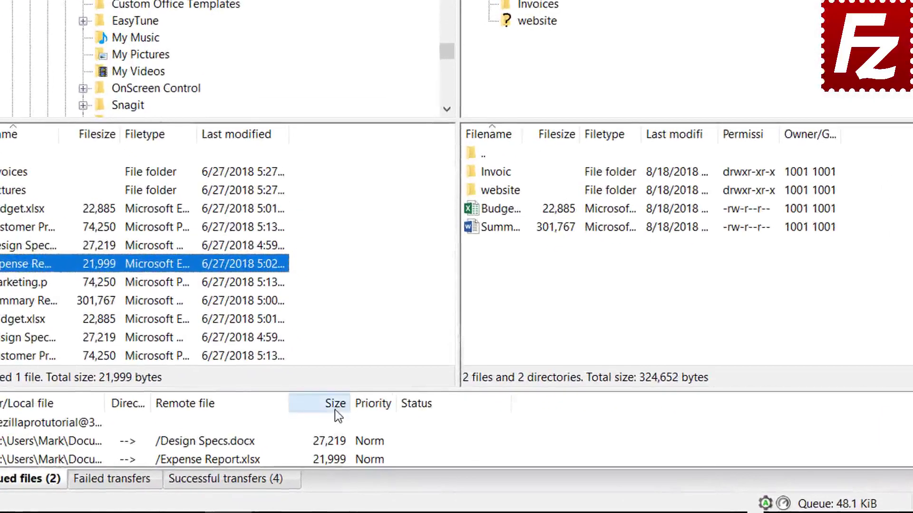
# - Give the queued Expense Report upload highest priority, then process the queue
pyautogui.click(335, 409)
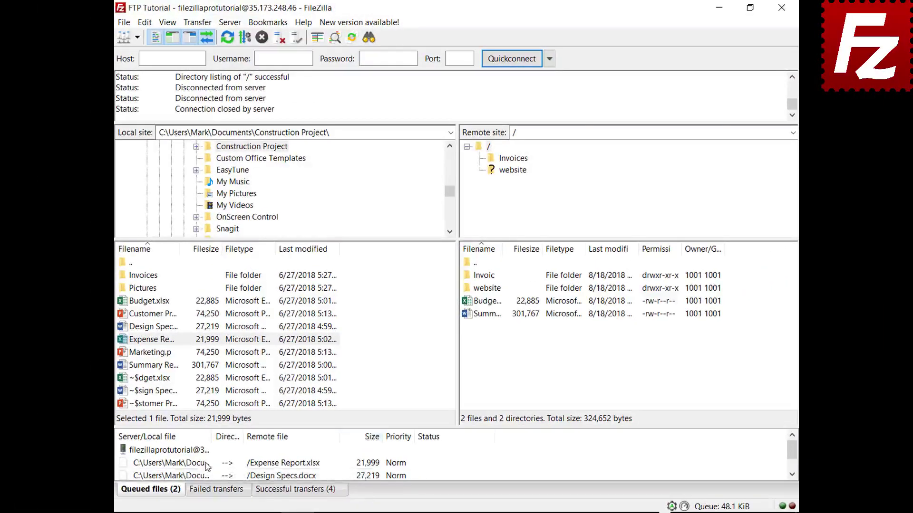
pyautogui.click(207, 463)
pyautogui.rightClick(206, 463)
pyautogui.moveTo(233, 434)
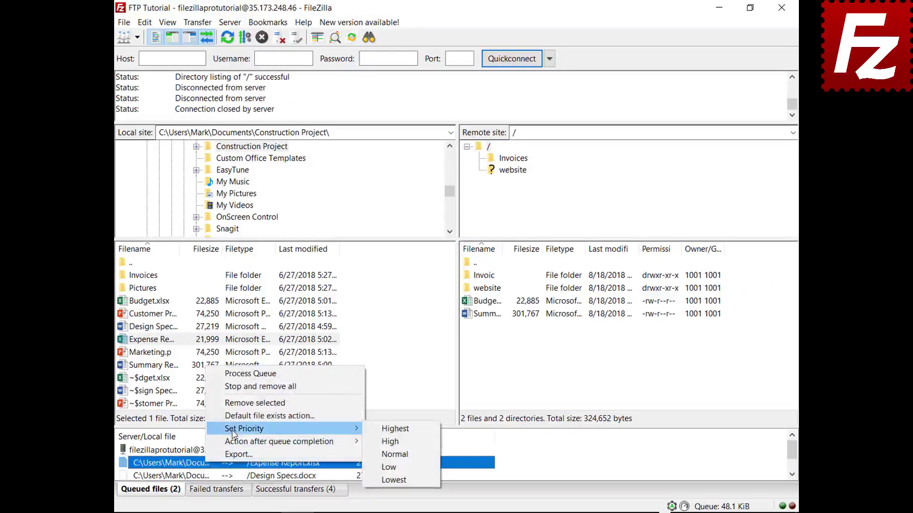
pyautogui.click(390, 429)
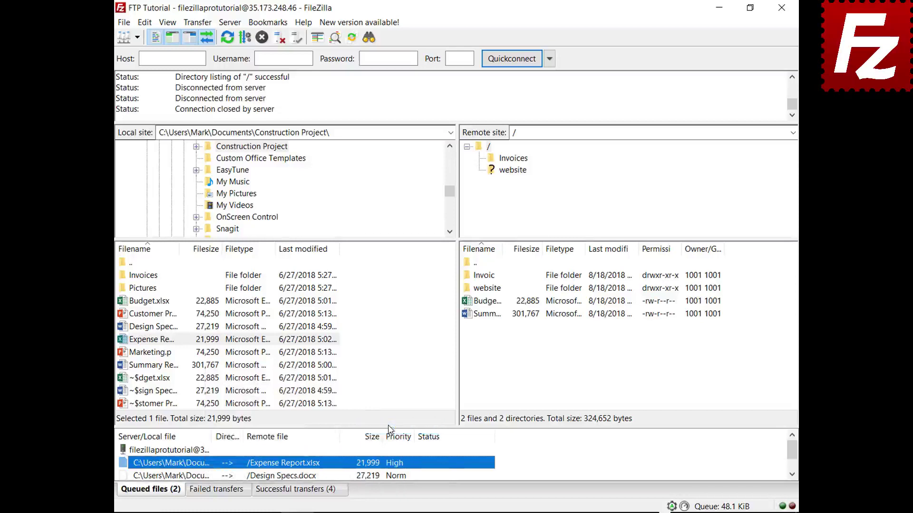
pyautogui.click(192, 450)
pyautogui.rightClick(192, 451)
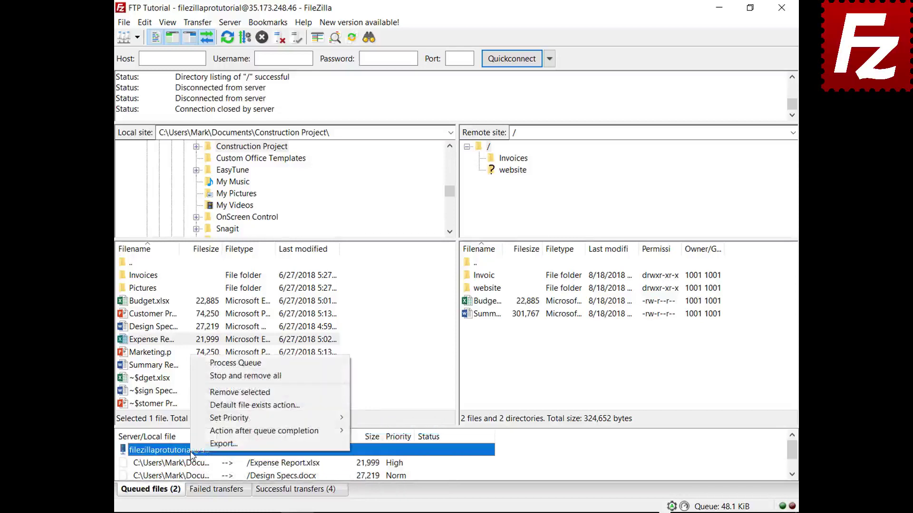
pyautogui.click(236, 363)
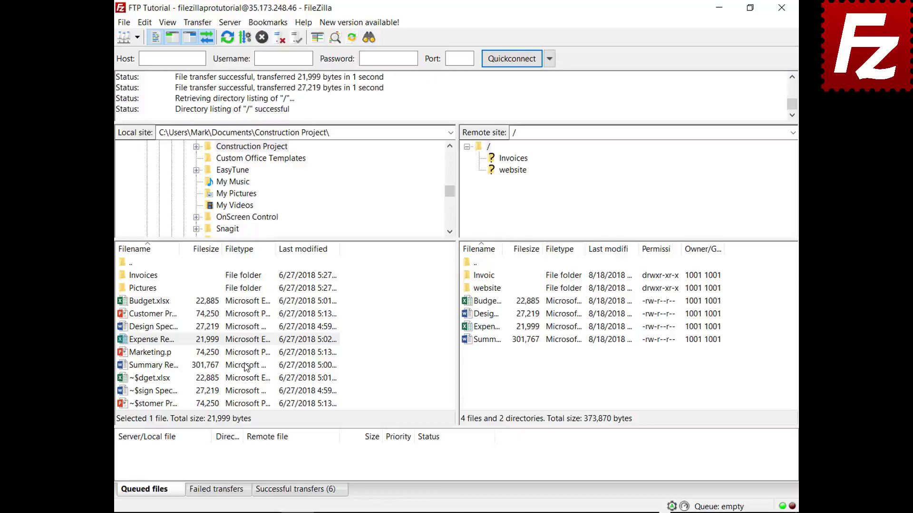
# - Queue Budget.xlsx and review the default file-exists action in Settings without changes
pyautogui.rightClick(163, 301)
pyautogui.click(177, 327)
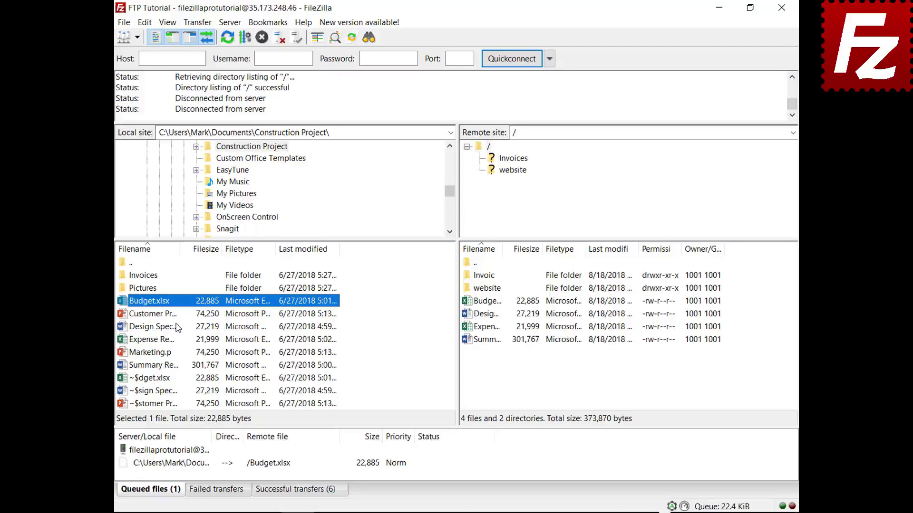
pyautogui.click(145, 24)
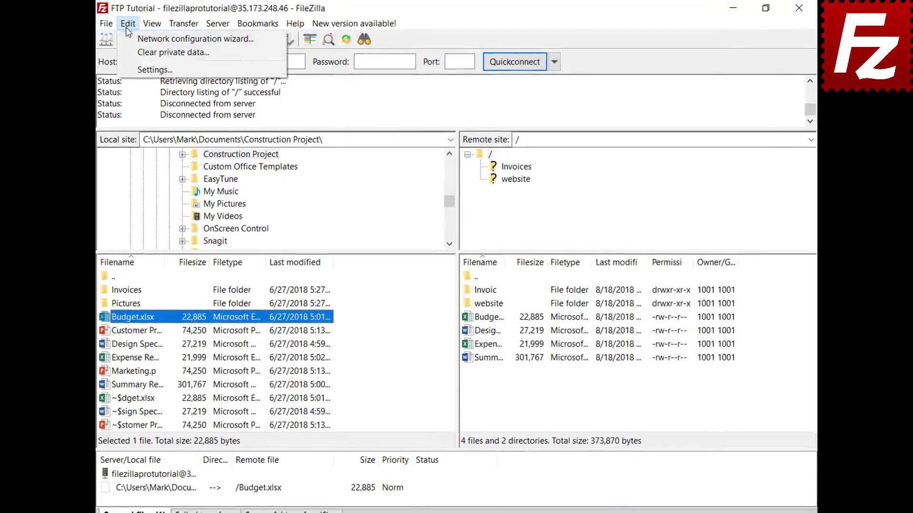
pyautogui.click(127, 68)
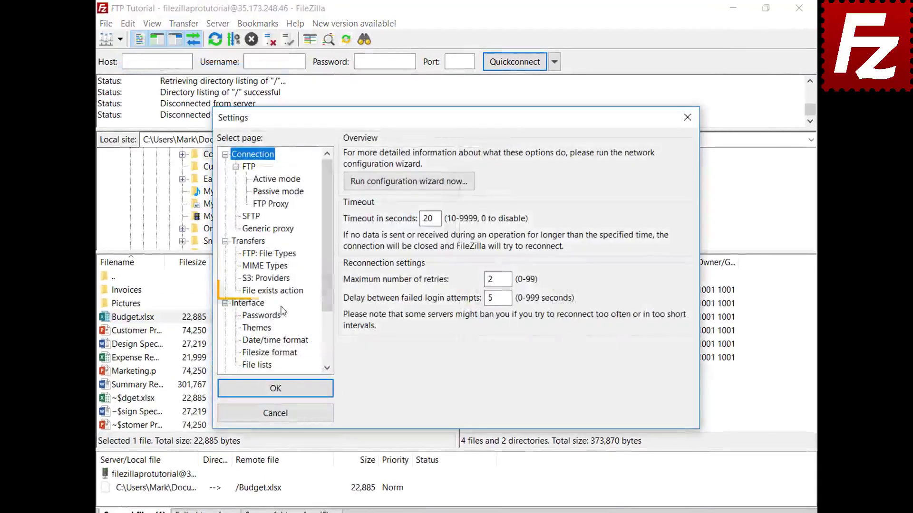
pyautogui.click(286, 291)
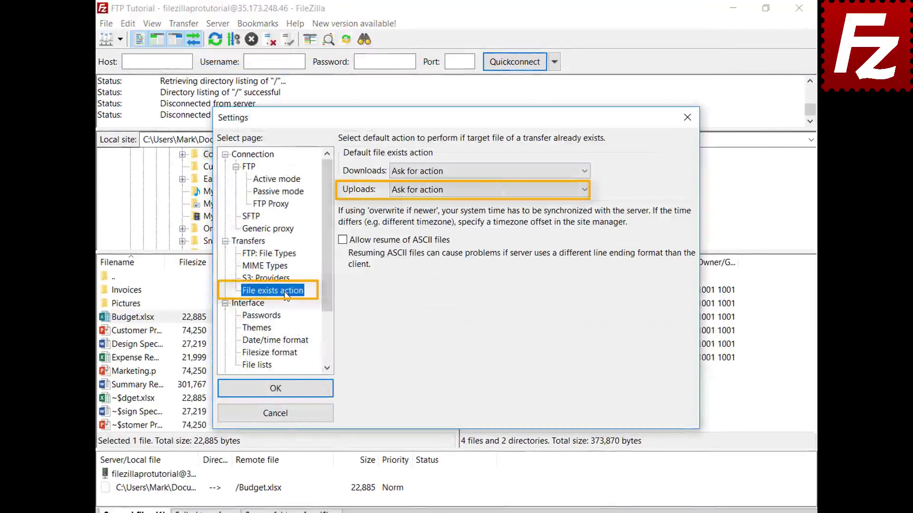
pyautogui.click(292, 418)
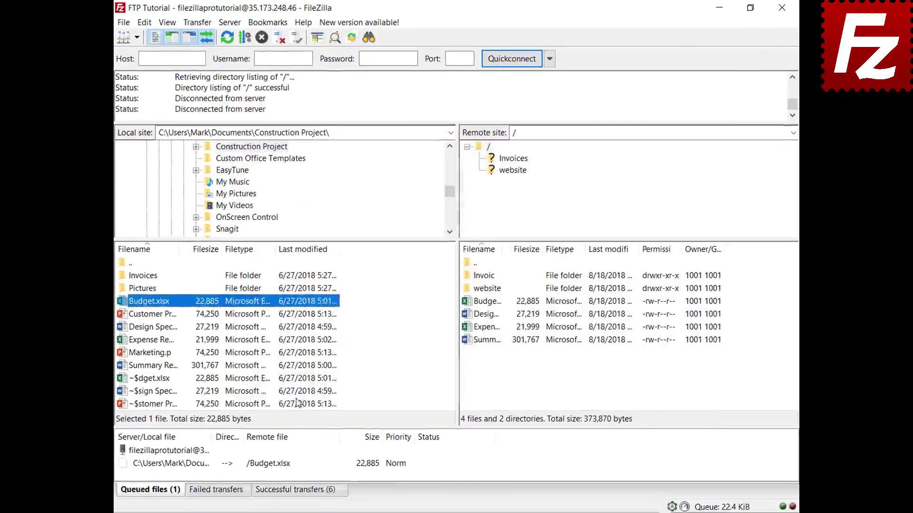
# - Set the queued Budget.xlsx upload to overwrite the existing file, then process the queue
pyautogui.rightClick(206, 464)
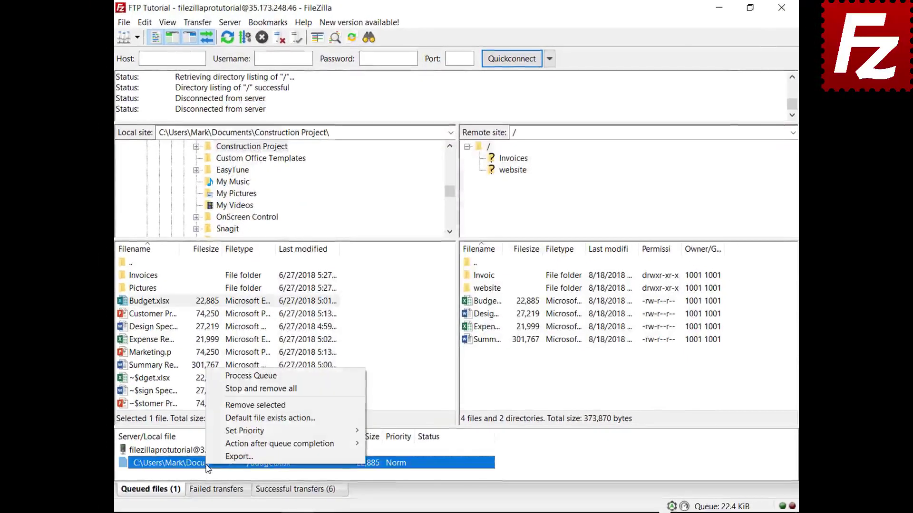
pyautogui.click(226, 418)
pyautogui.click(398, 436)
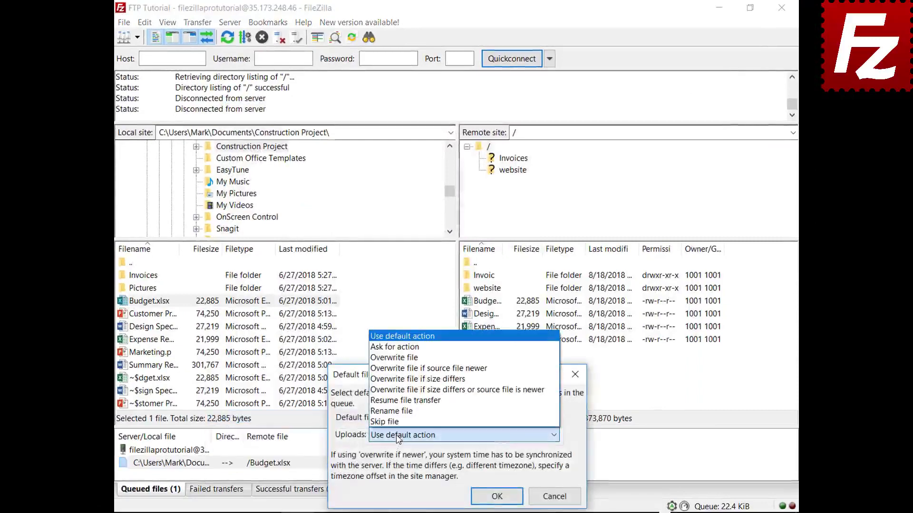
pyautogui.click(420, 360)
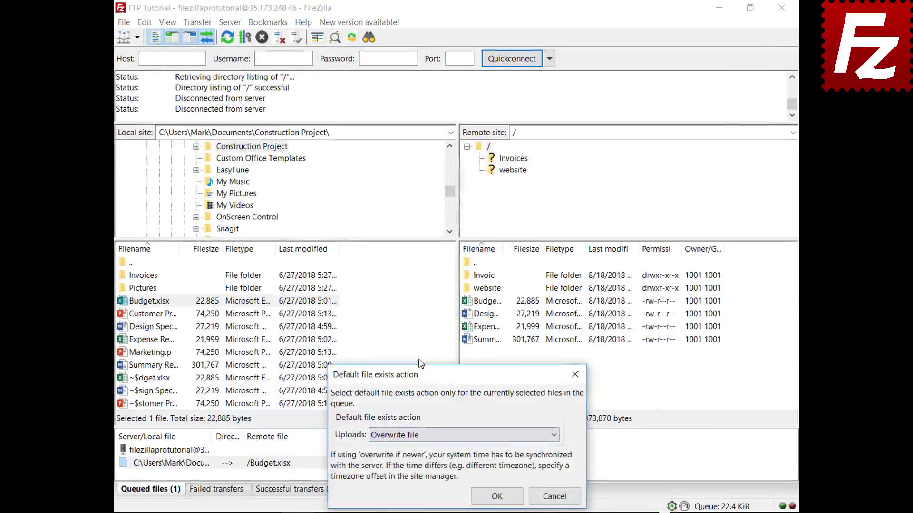
pyautogui.click(496, 497)
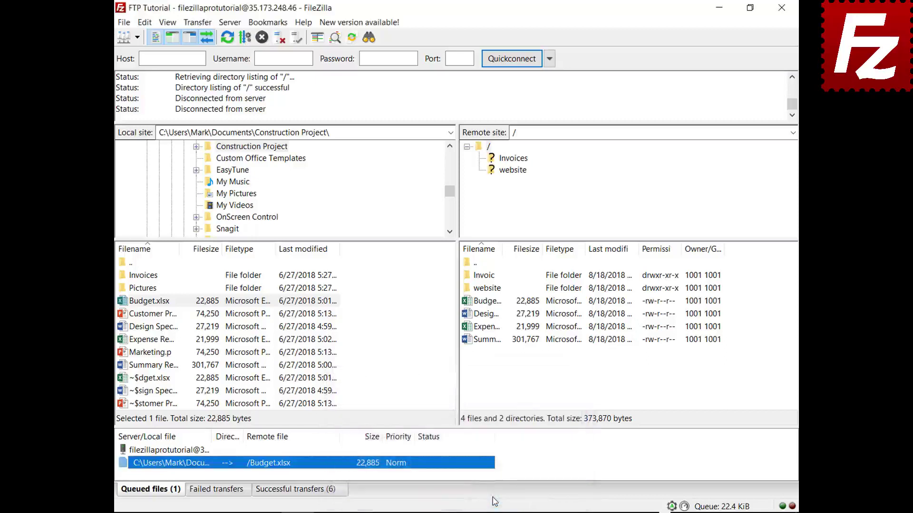
pyautogui.rightClick(175, 452)
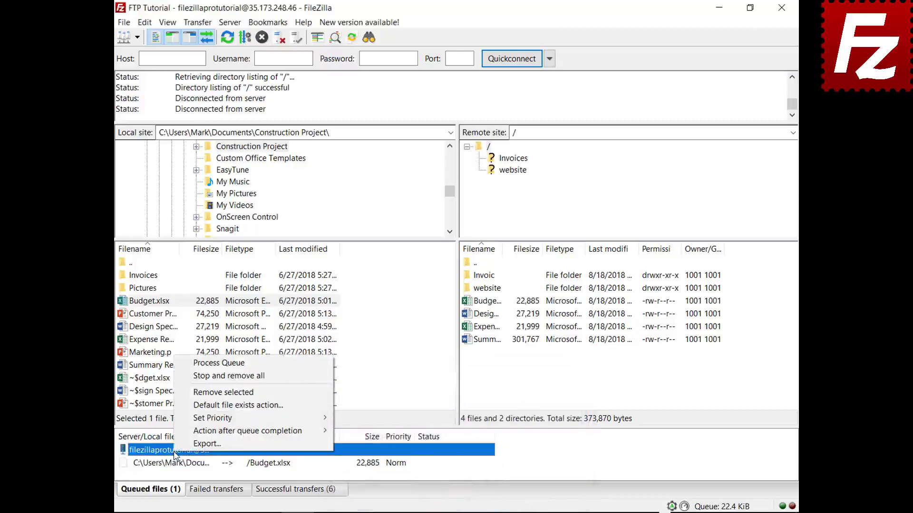
pyautogui.click(181, 364)
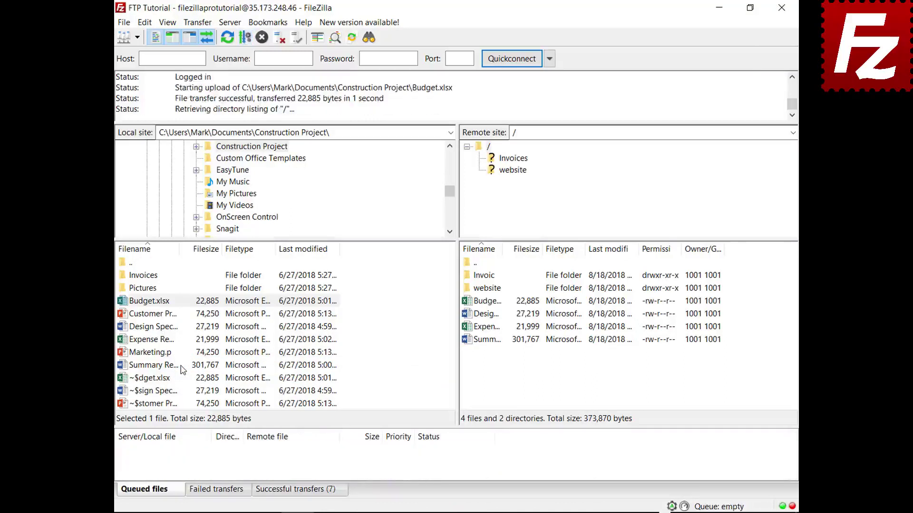
# - Add Marketing.pptx to the transfer queue
pyautogui.rightClick(155, 356)
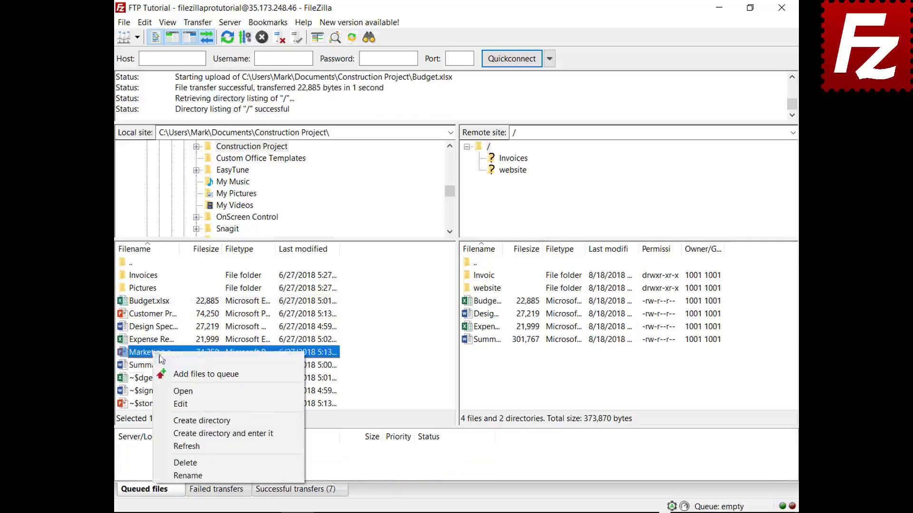
pyautogui.click(164, 374)
pyautogui.rightClick(182, 468)
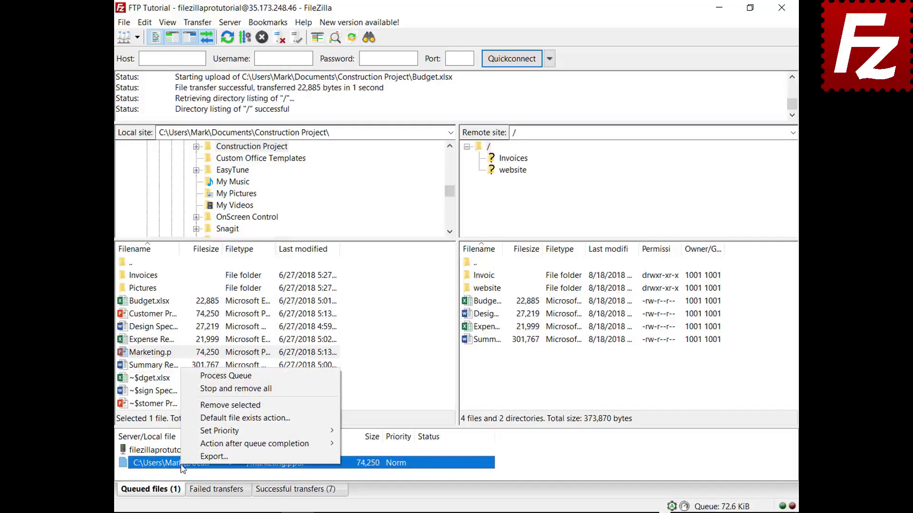
# - Set the action after queue completion to Close FileZilla and process the Marketing.pptx upload
pyautogui.moveTo(184, 445)
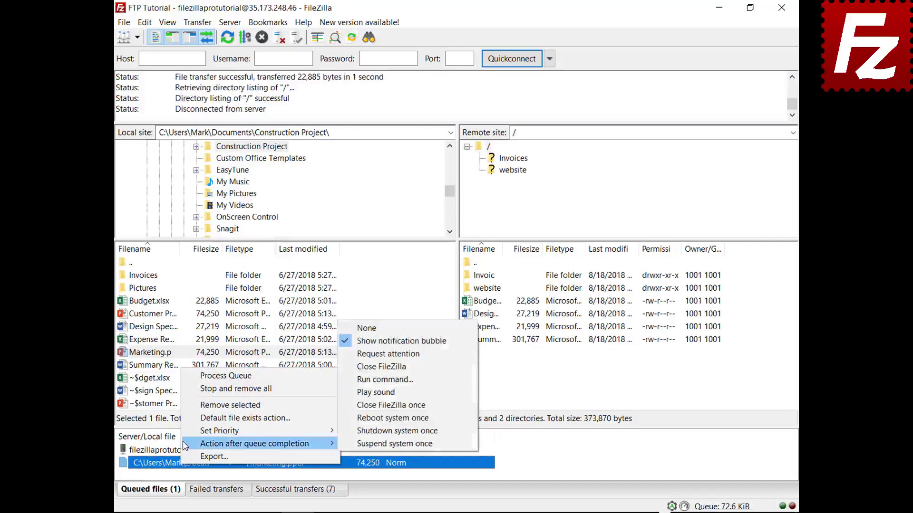
pyautogui.click(355, 367)
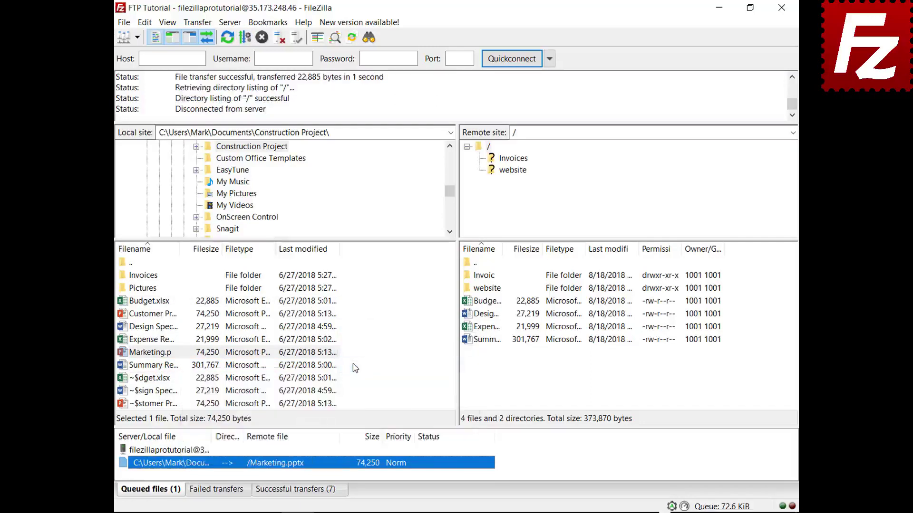
pyautogui.rightClick(187, 453)
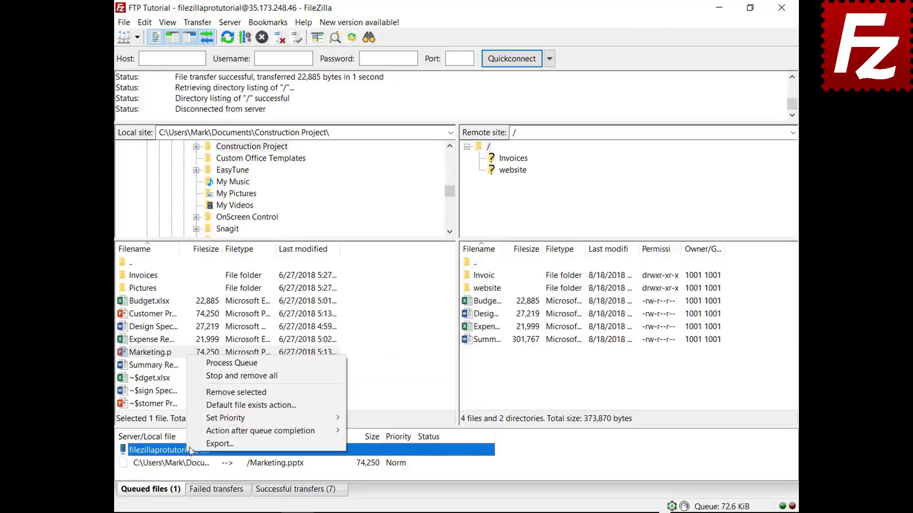
pyautogui.click(219, 363)
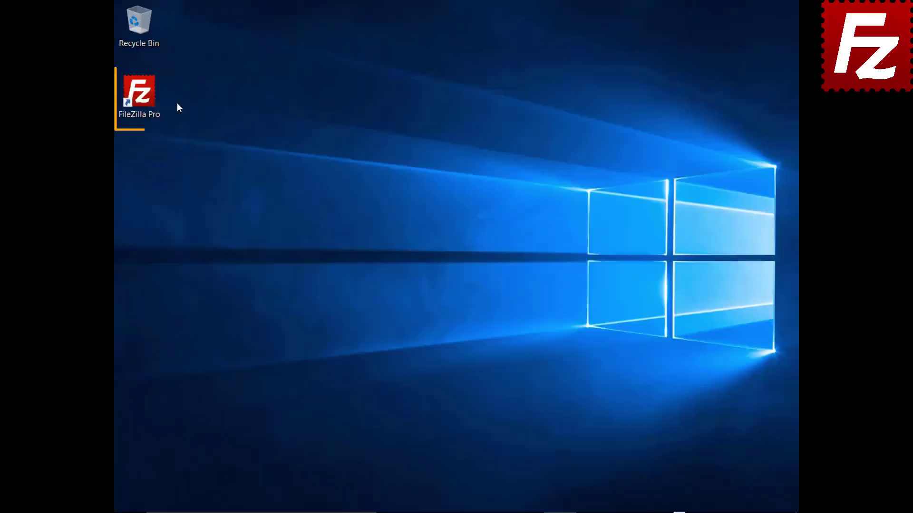
# - Relaunch FileZilla, queue the Pictures folder's files, and close the program with uploads pending
pyautogui.doubleClick(143, 95)
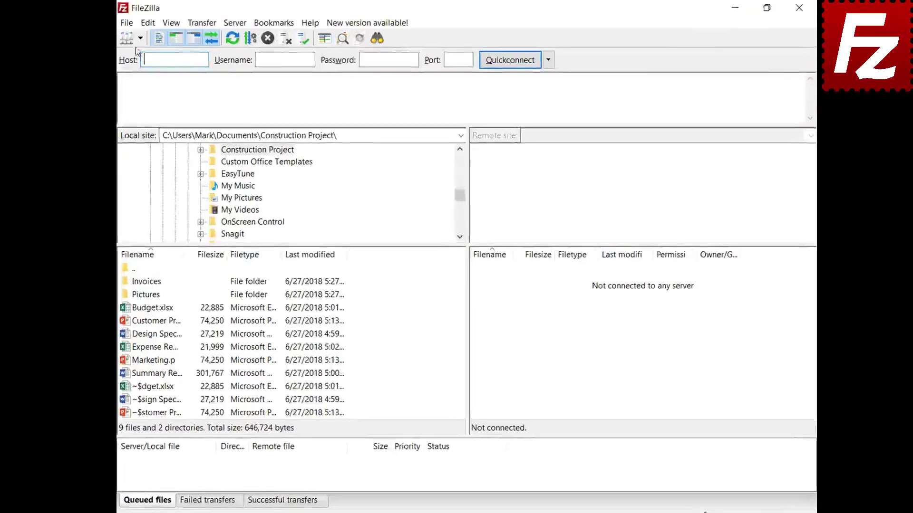
pyautogui.click(140, 38)
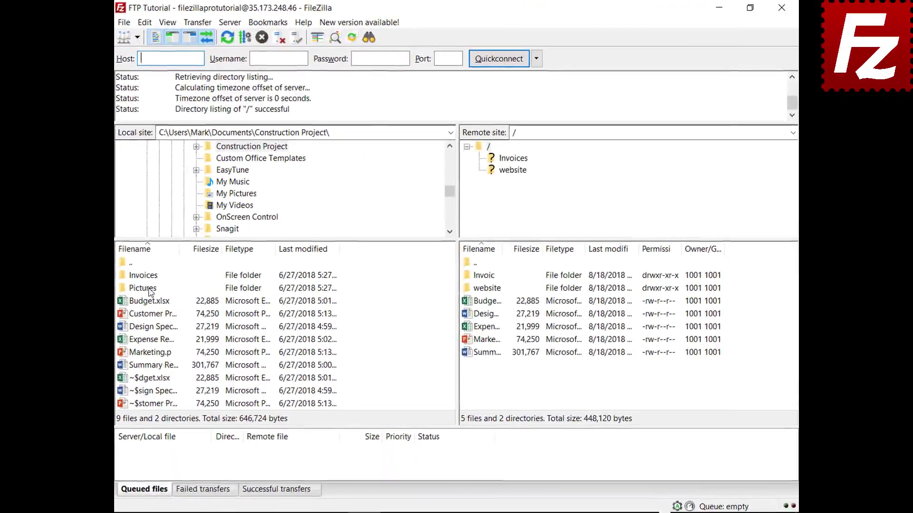
pyautogui.rightClick(150, 292)
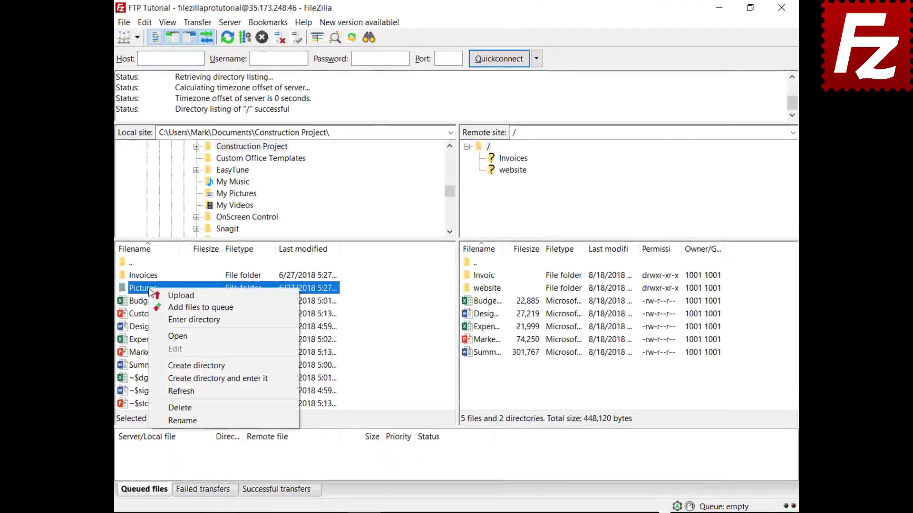
pyautogui.click(199, 308)
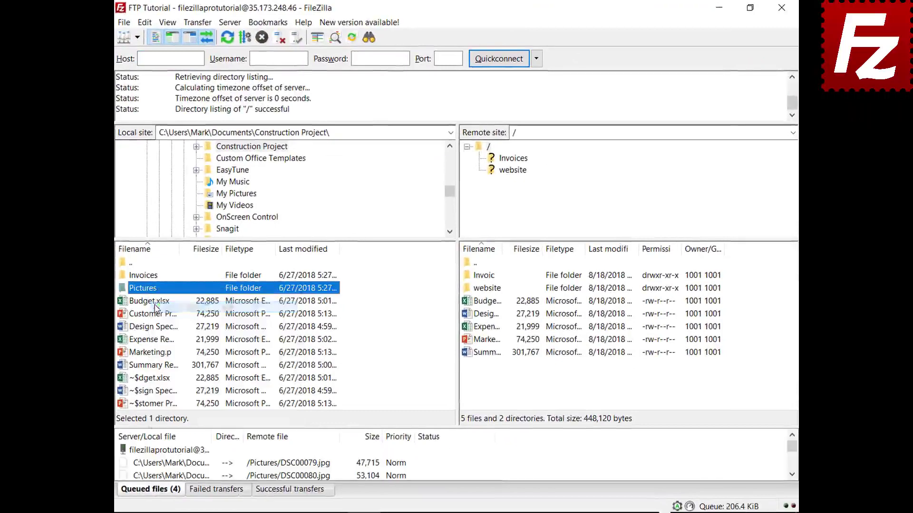
pyautogui.click(781, 8)
# - Process the restored queue so the pictures, including DSC00079.jpg and DSC00080.jpg, upload
pyautogui.click(156, 98)
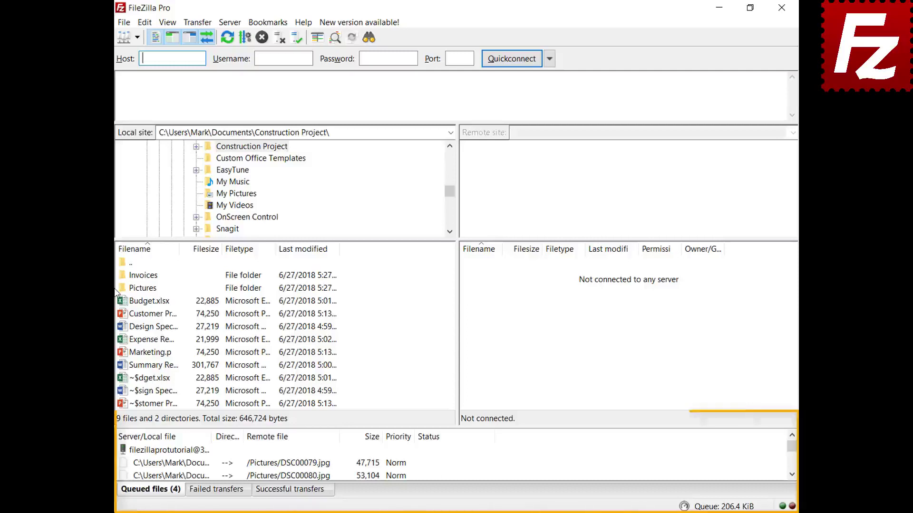
pyautogui.rightClick(181, 451)
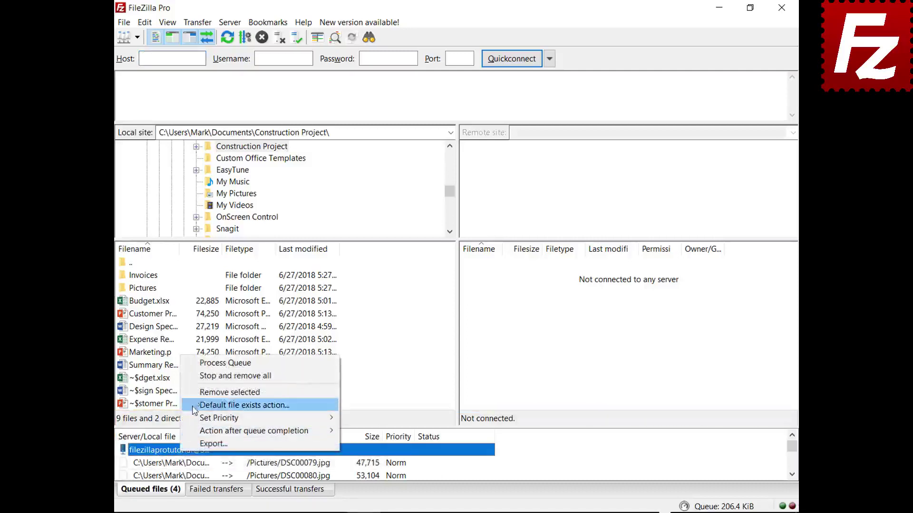
pyautogui.click(200, 364)
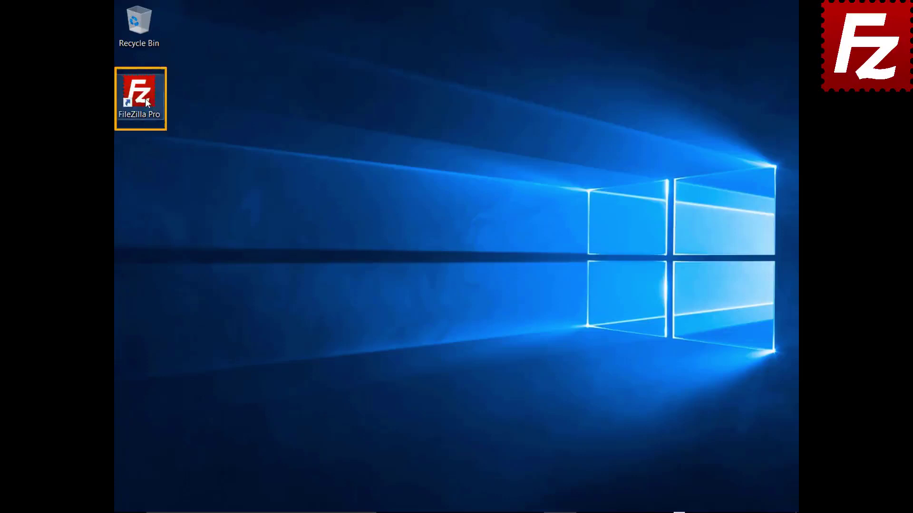
# - Launch FileZilla Pro and connect to the FTP Tutorial site
pyautogui.doubleClick(138, 95)
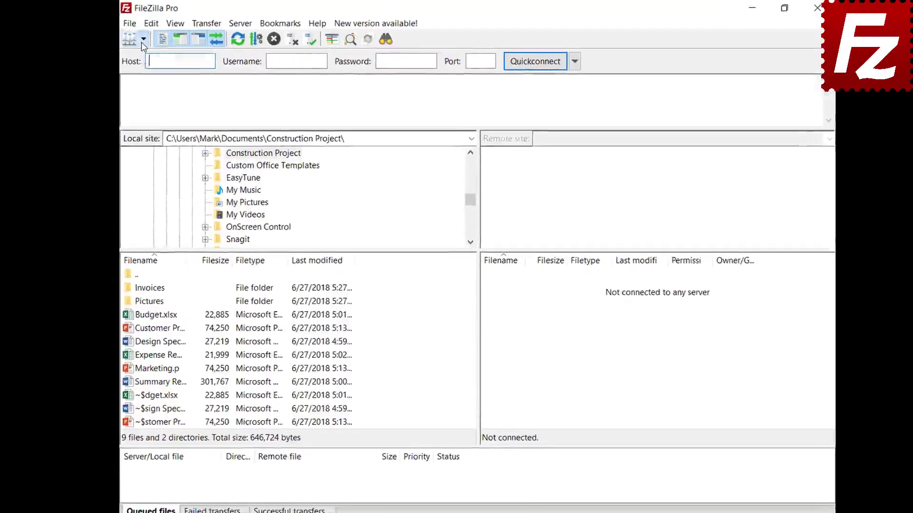
pyautogui.click(142, 41)
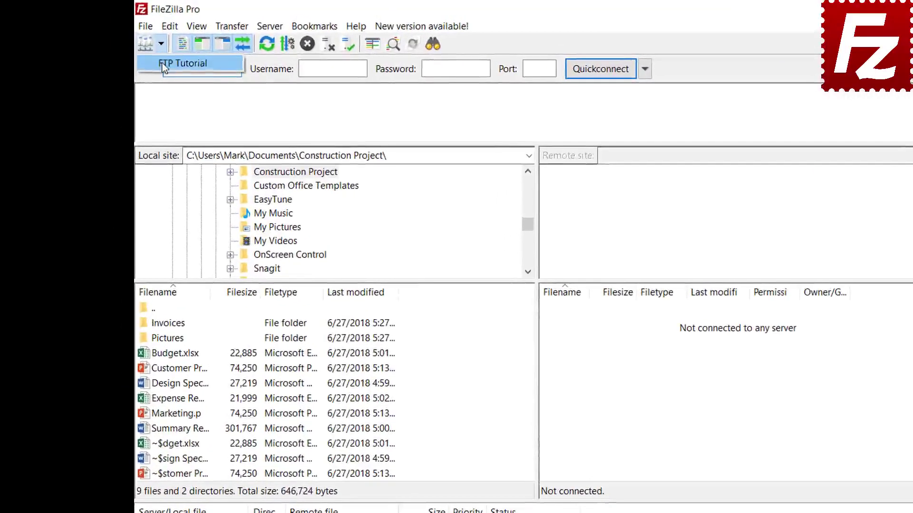
pyautogui.click(162, 64)
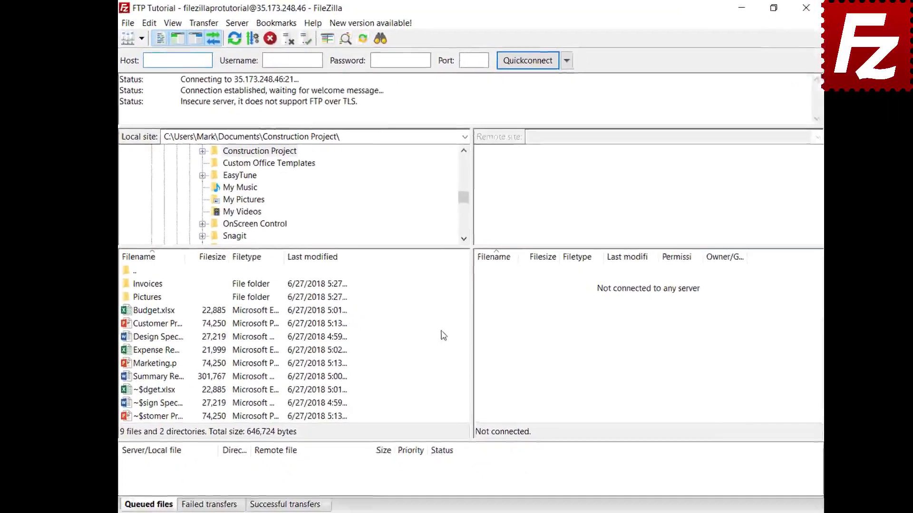
# - Queue Marketing.pptx for upload, then stop and remove all queued transfers
pyautogui.click(156, 363)
pyautogui.rightClick(151, 367)
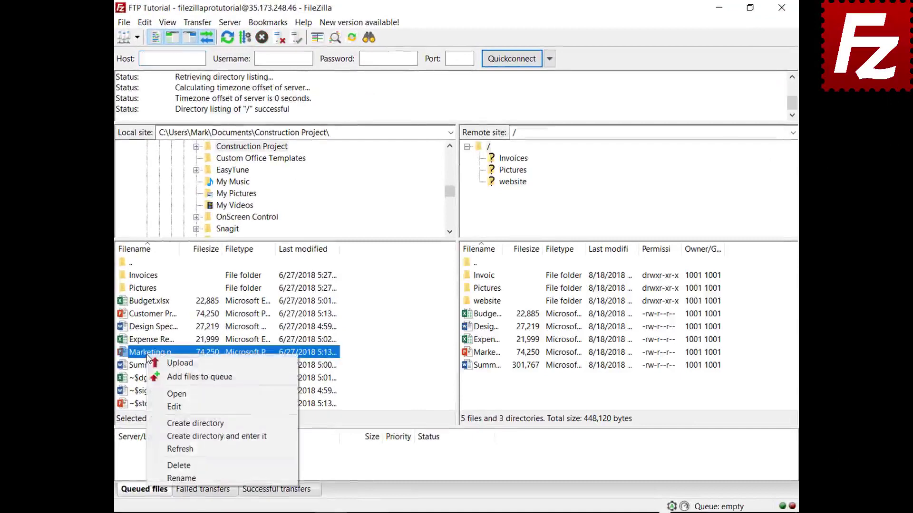
pyautogui.click(153, 377)
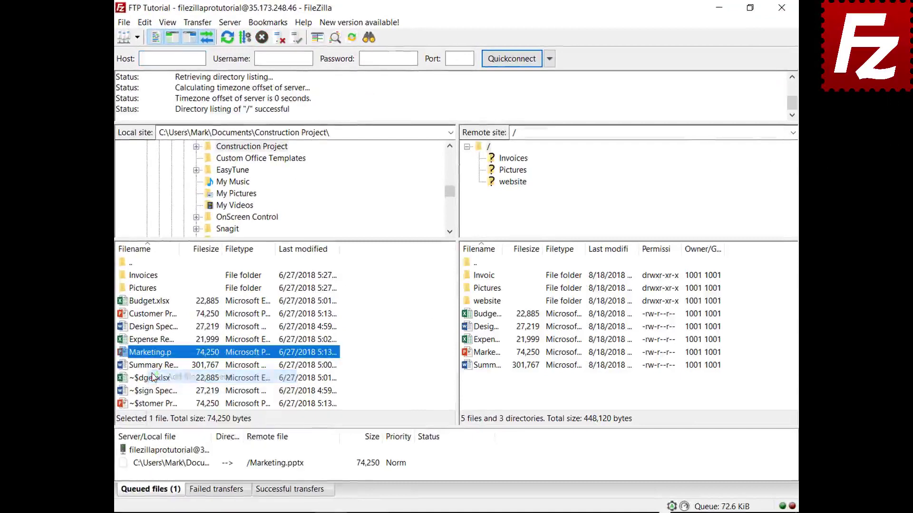
pyautogui.rightClick(182, 469)
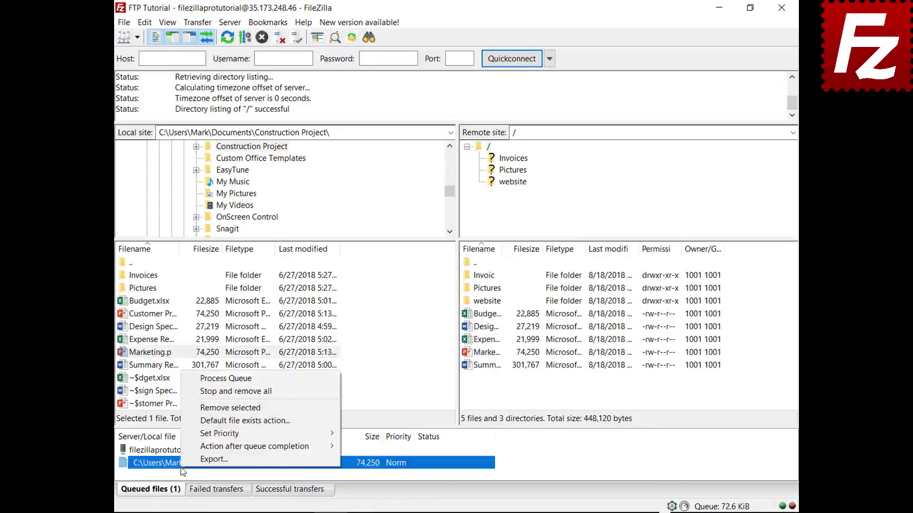
pyautogui.click(194, 392)
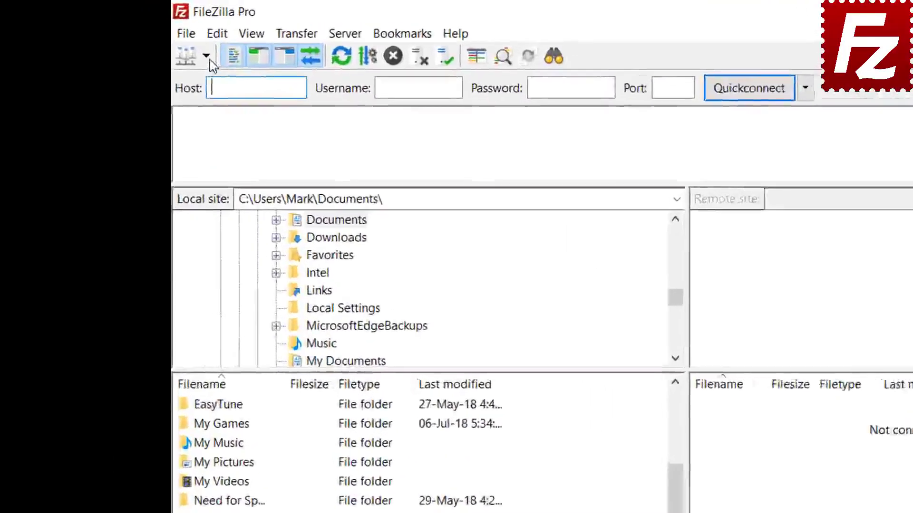
# - Connect to FTP Tutorial and open the website folder locally and on the server
pyautogui.click(137, 36)
pyautogui.click(247, 92)
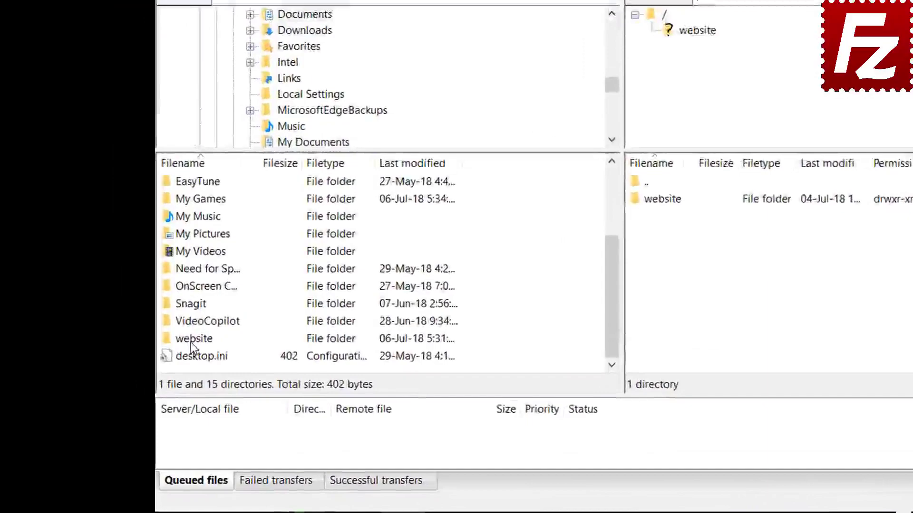
pyautogui.doubleClick(191, 339)
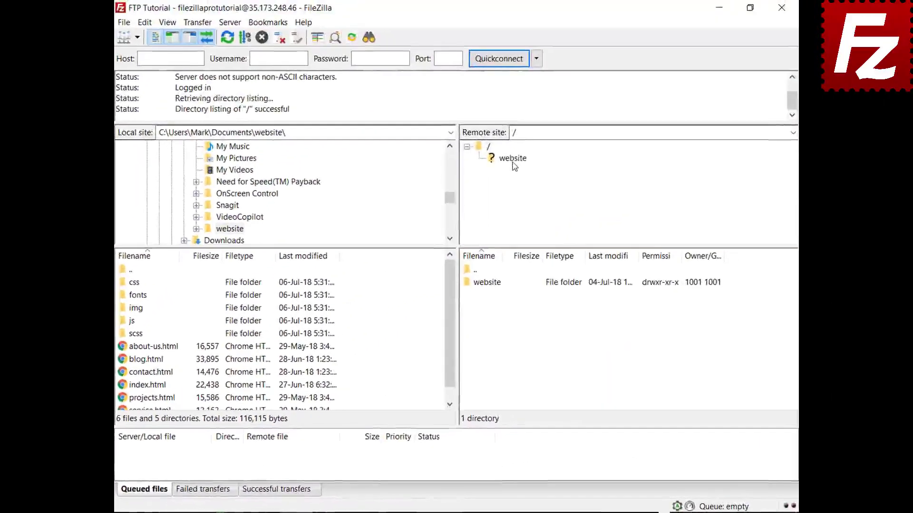
pyautogui.click(796, 0)
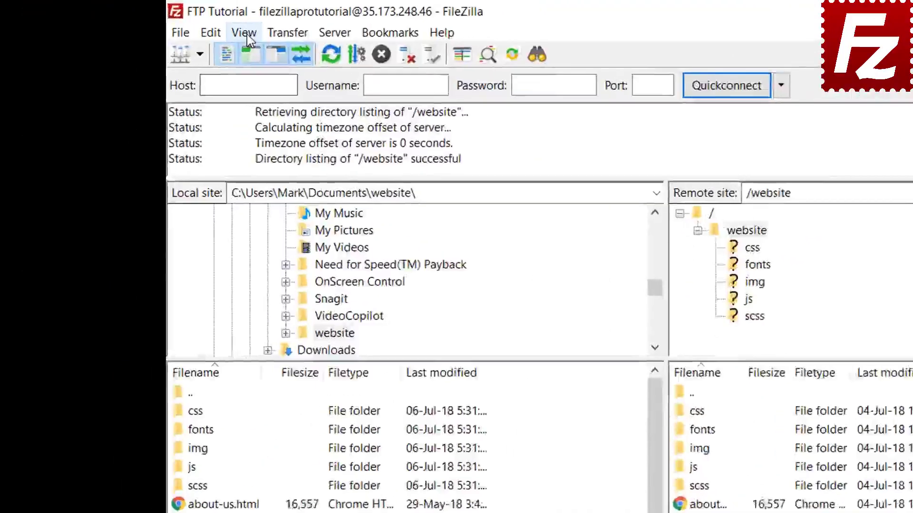
# - Enable directory comparison between the local and remote website folders
pyautogui.click(168, 24)
pyautogui.moveTo(310, 106)
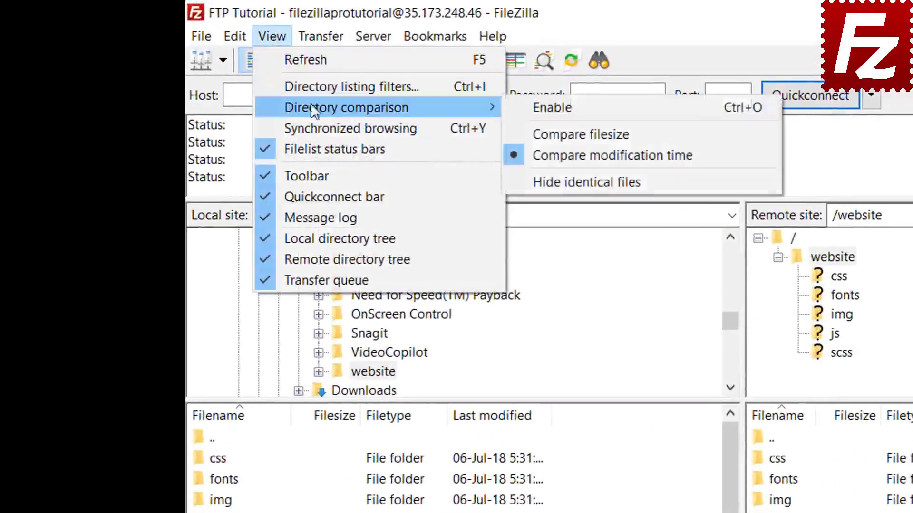
pyautogui.click(523, 106)
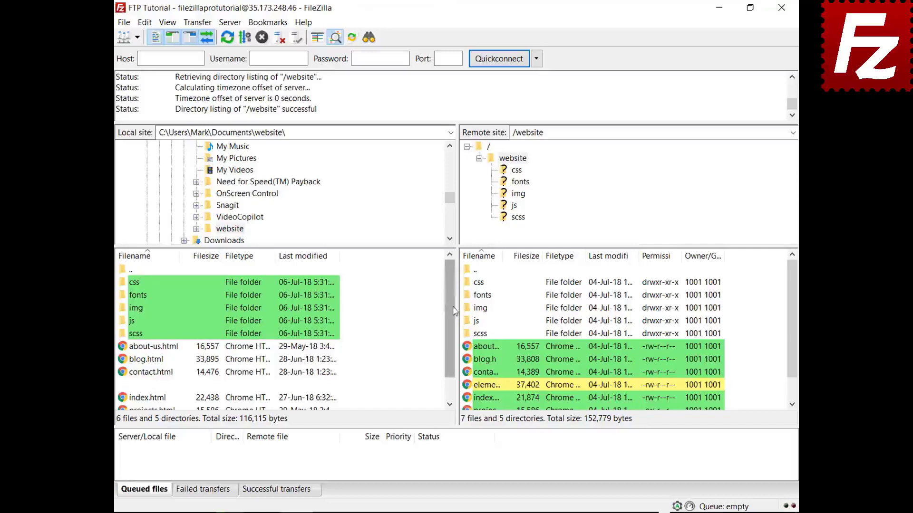
# - Switch directory comparison to compare files by size instead of modification time
pyautogui.moveTo(453, 306); pyautogui.dragTo(449, 350)
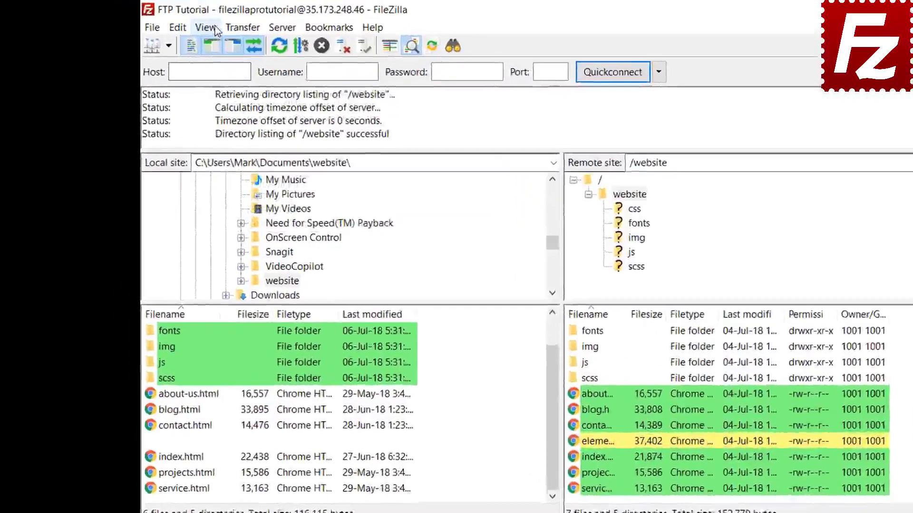
pyautogui.click(167, 22)
pyautogui.moveTo(255, 89)
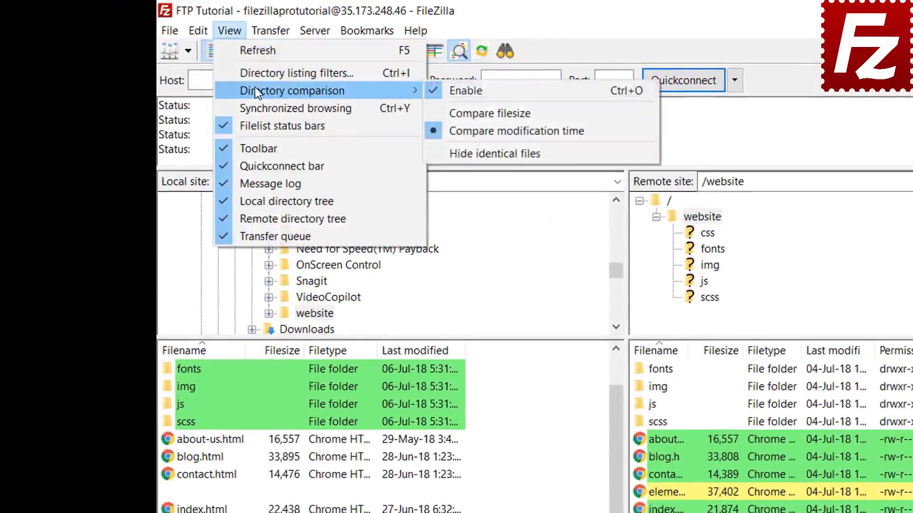
pyautogui.click(487, 114)
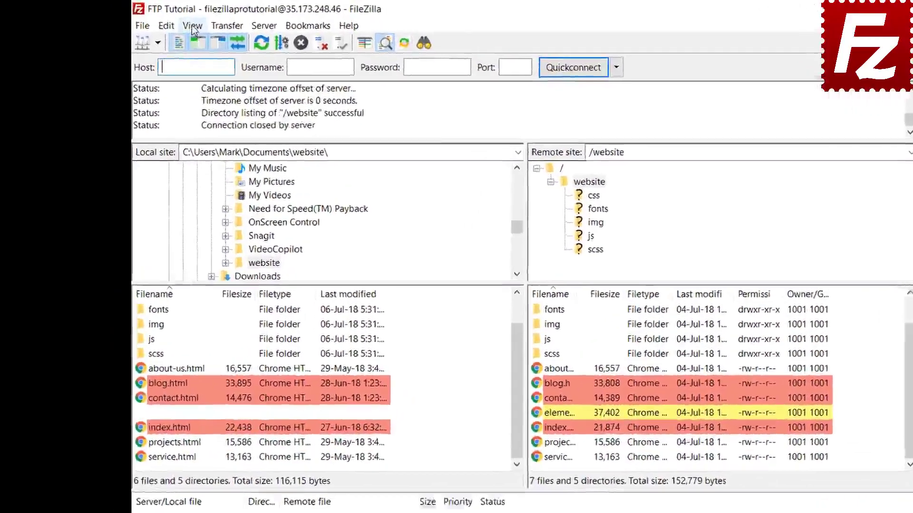
# - Turn on synchronized browsing and open the css folder on both sides
pyautogui.click(167, 22)
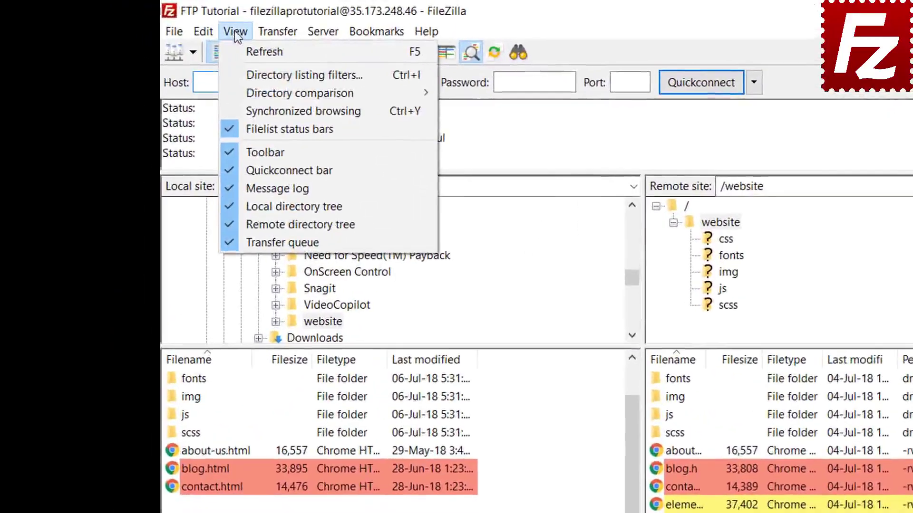
pyautogui.click(263, 109)
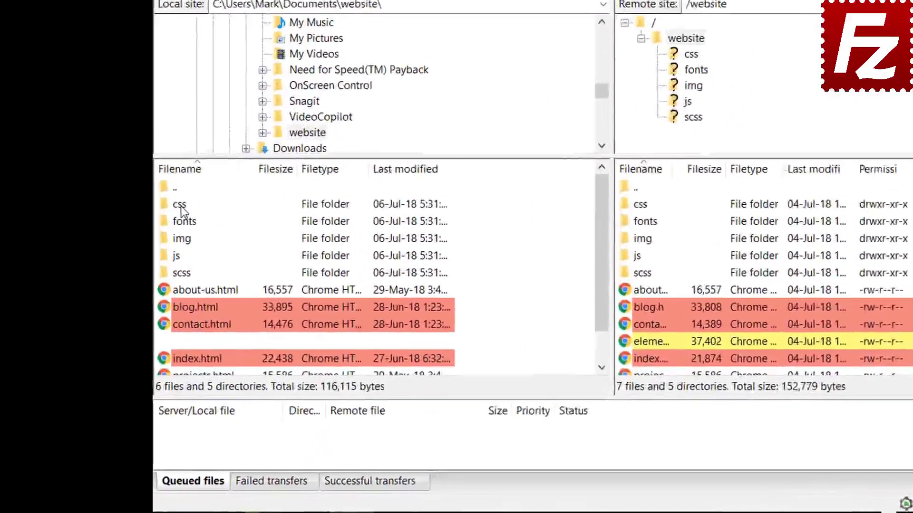
pyautogui.click(141, 275)
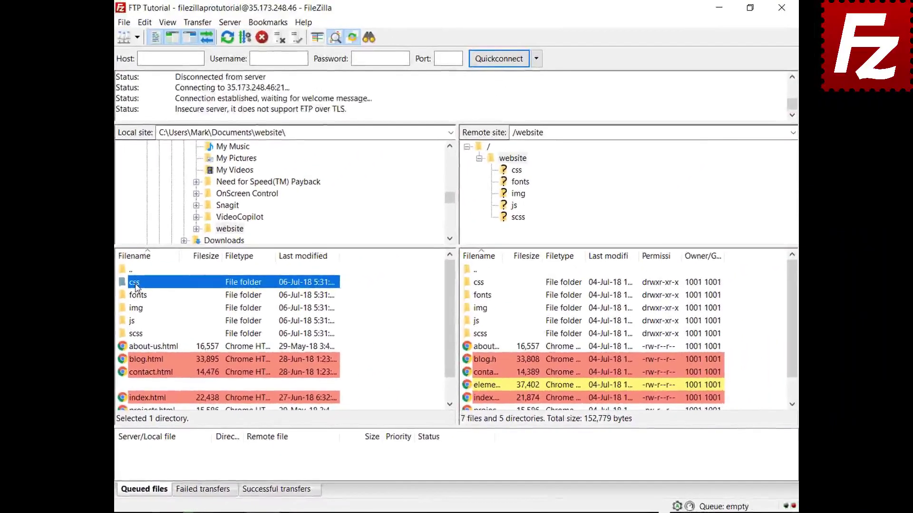
pyautogui.doubleClick(165, 240)
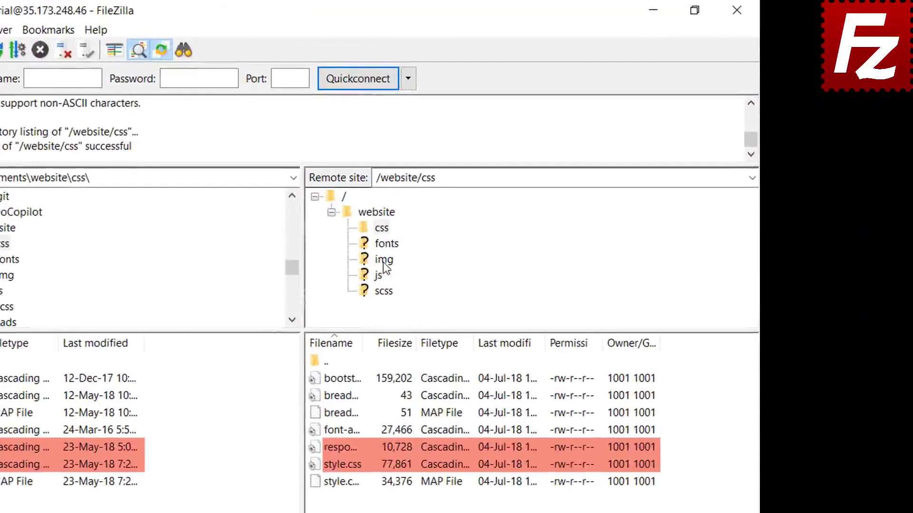
pyautogui.click(384, 261)
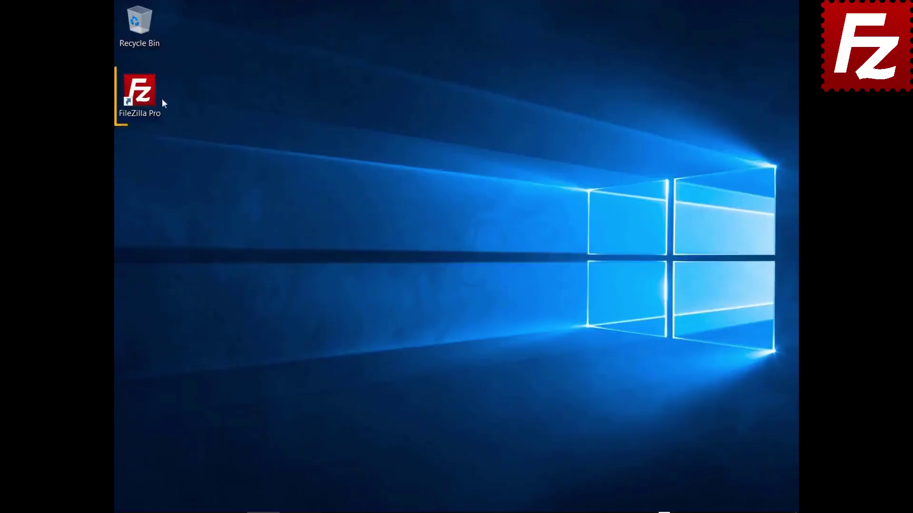
# - Relaunch FileZilla Pro and connect to the saved FTP Tutorial site
pyautogui.doubleClick(145, 96)
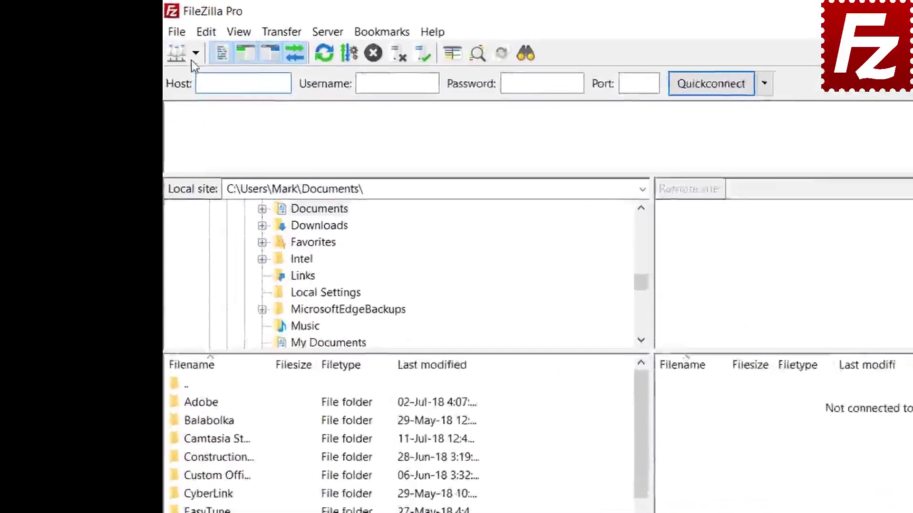
pyautogui.click(137, 37)
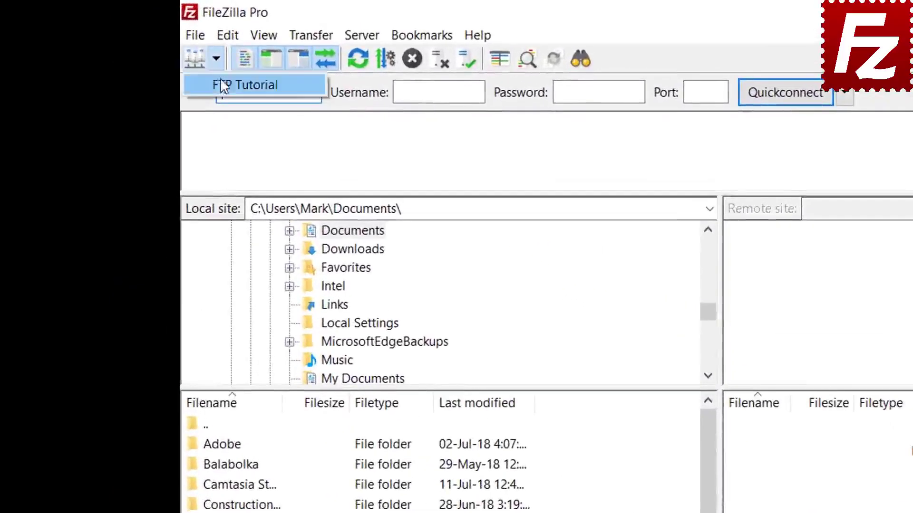
pyautogui.click(221, 82)
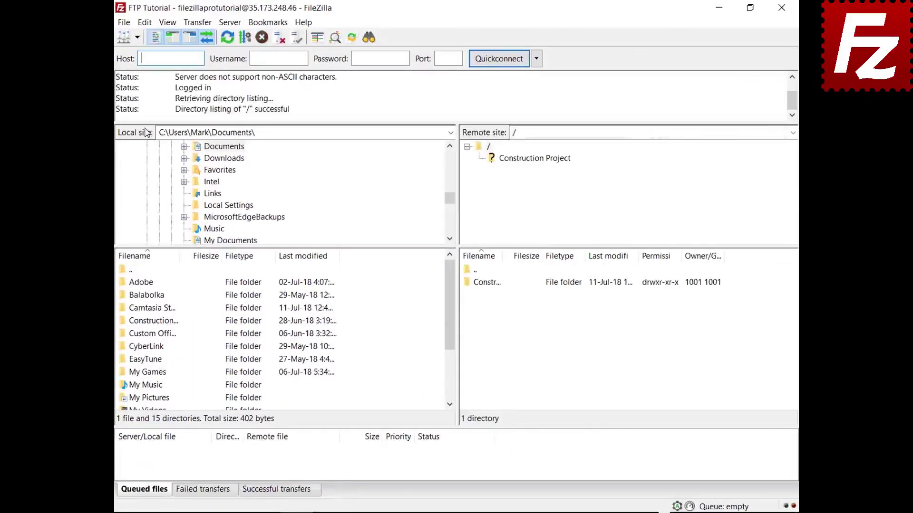
# - Open the Construction Project folder in both the local and remote listings
pyautogui.doubleClick(166, 322)
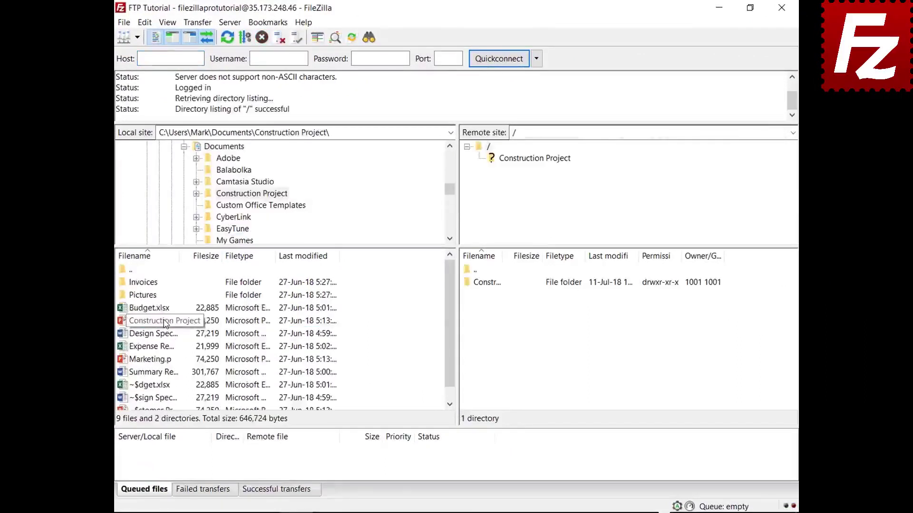
pyautogui.doubleClick(497, 284)
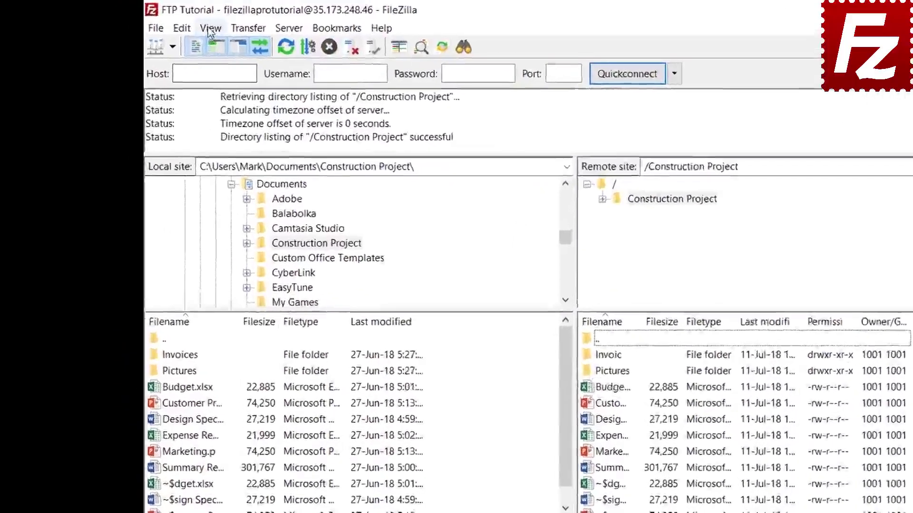
pyautogui.click(167, 23)
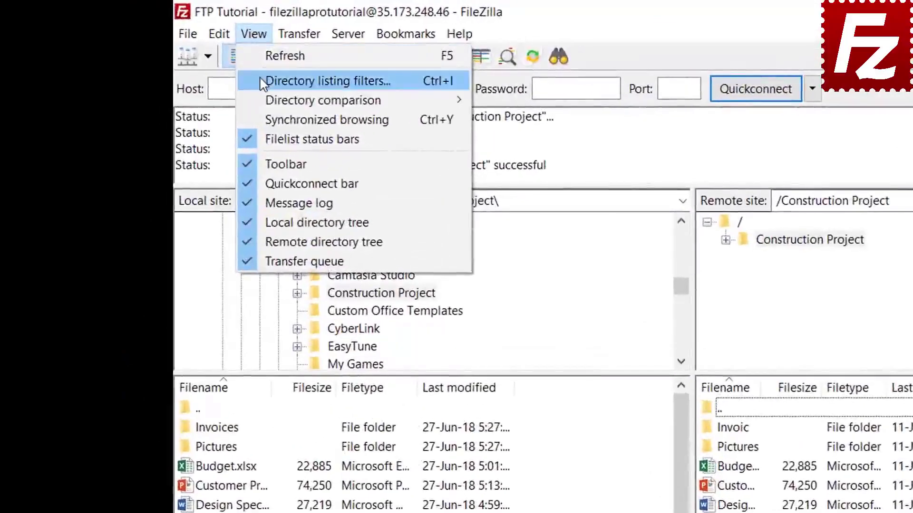
# - Create a new directory listing filter named 'Microsoft Office Temporaries'
pyautogui.click(261, 79)
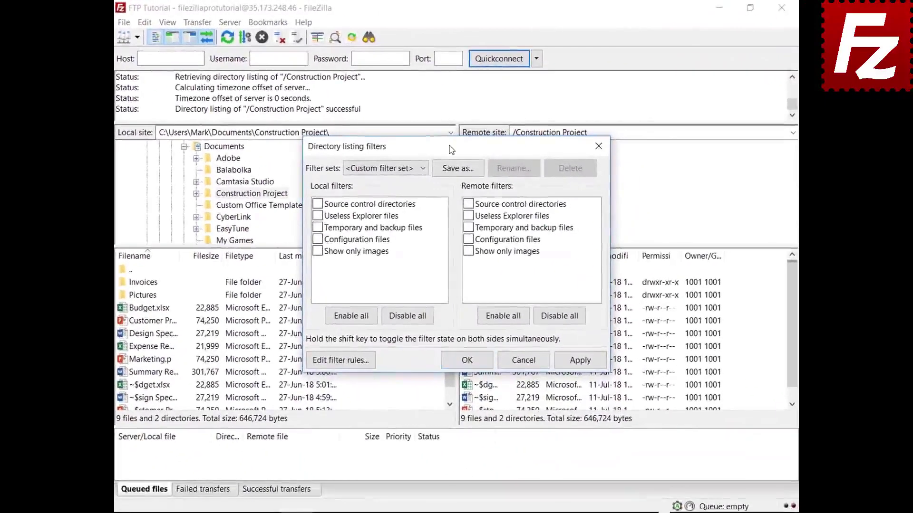
pyautogui.moveTo(451, 143); pyautogui.dragTo(451, 36)
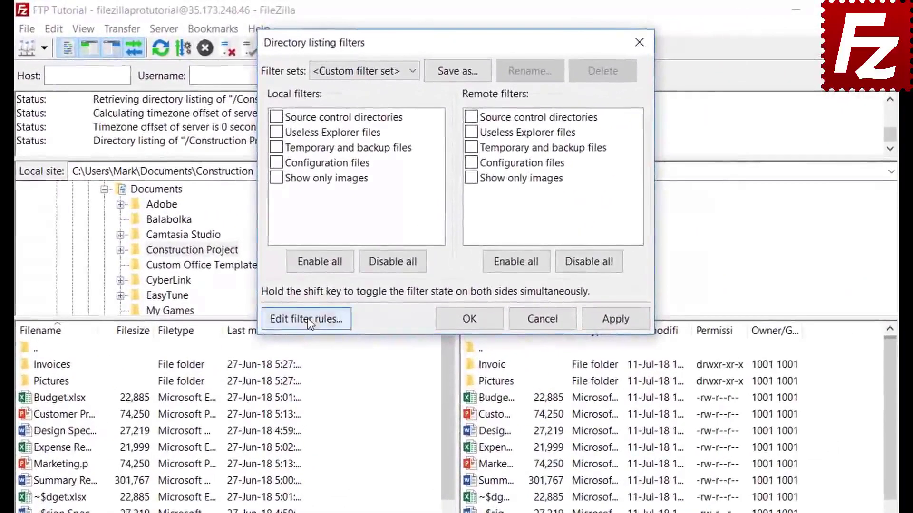
pyautogui.click(343, 249)
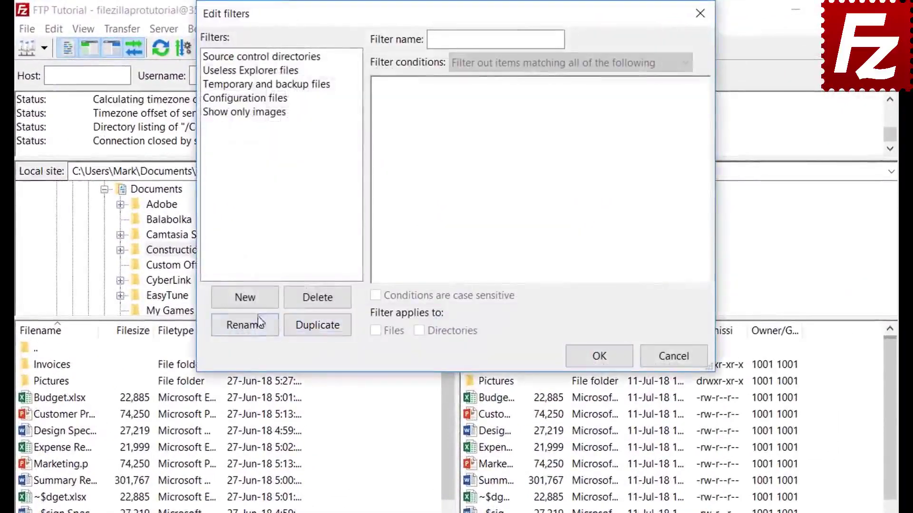
pyautogui.click(259, 300)
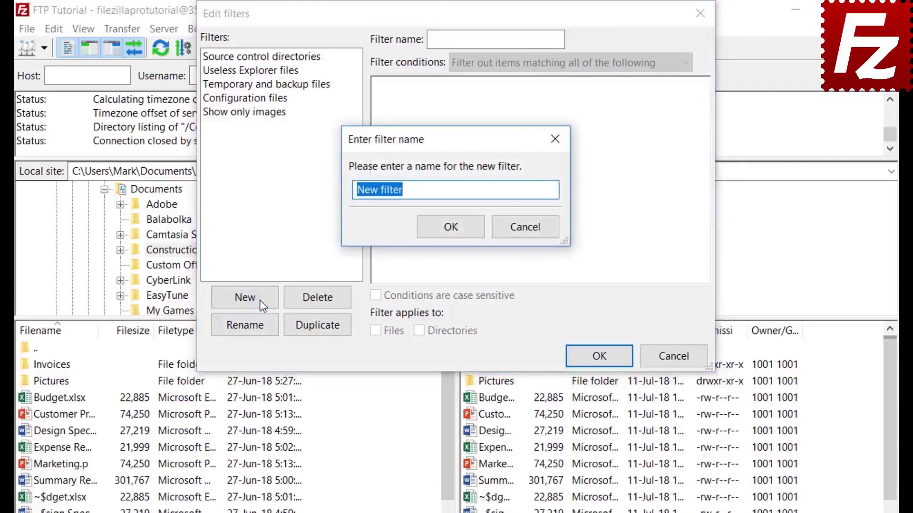
pyautogui.press('BackSpace')
pyautogui.write('Mic')
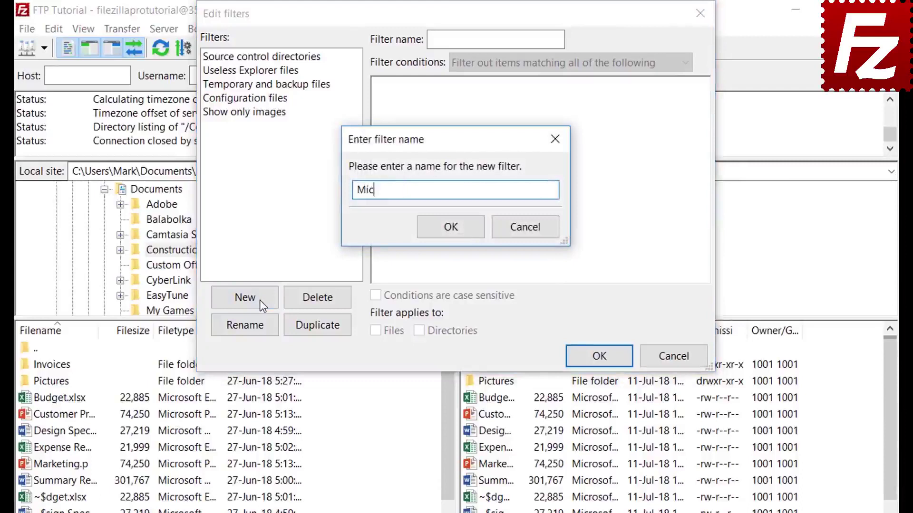
pyautogui.write('rosoft Office Temporaries')
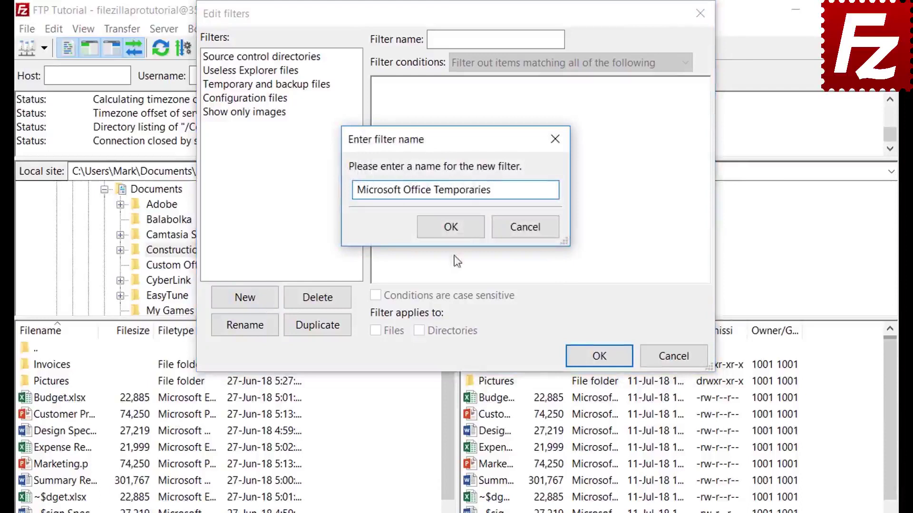
pyautogui.click(452, 227)
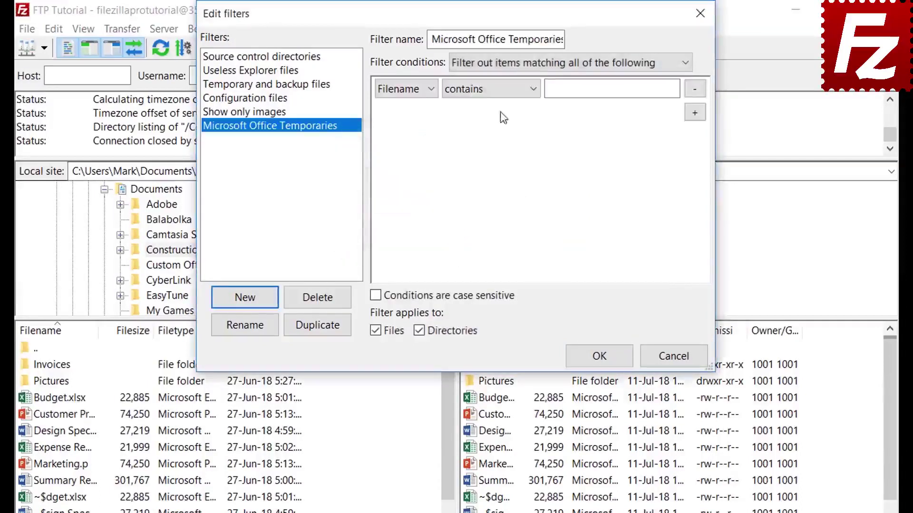
# - Keep matching all conditions while trying file size (greater than) and Archive attribute (is set) conditions
pyautogui.click(500, 62)
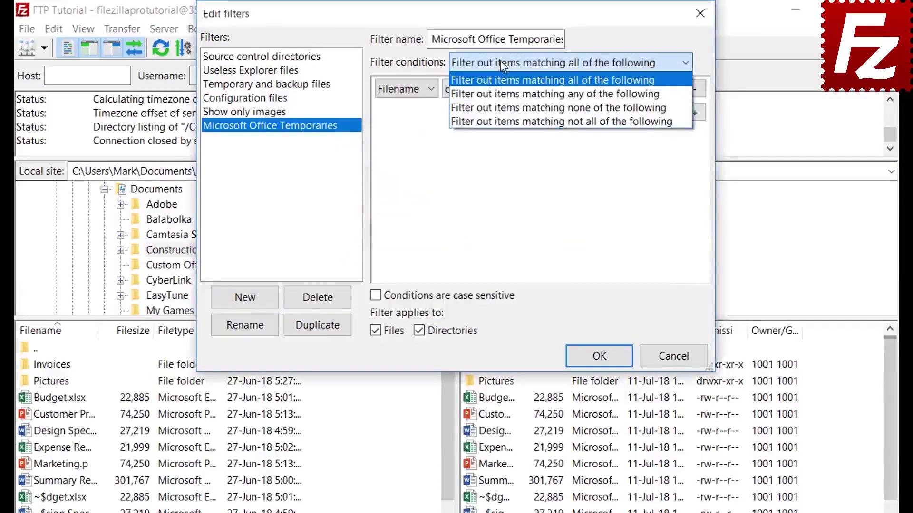
pyautogui.click(500, 61)
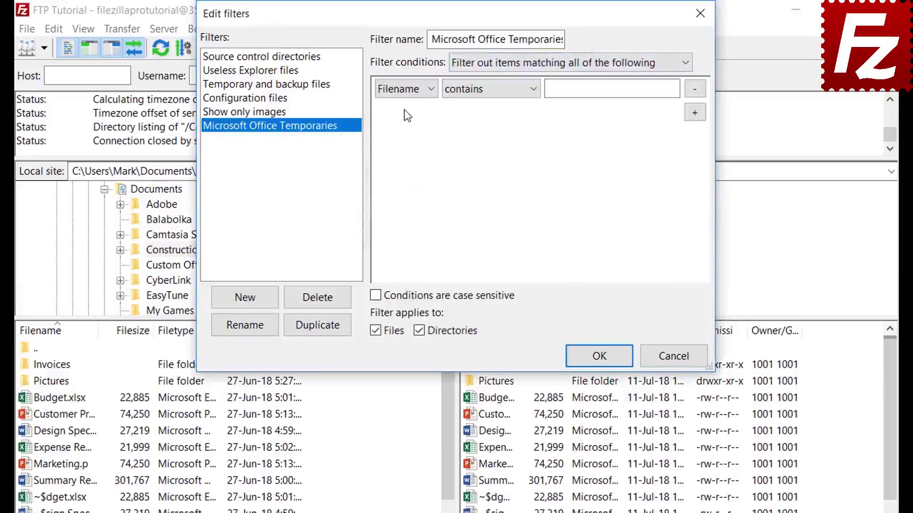
pyautogui.click(405, 89)
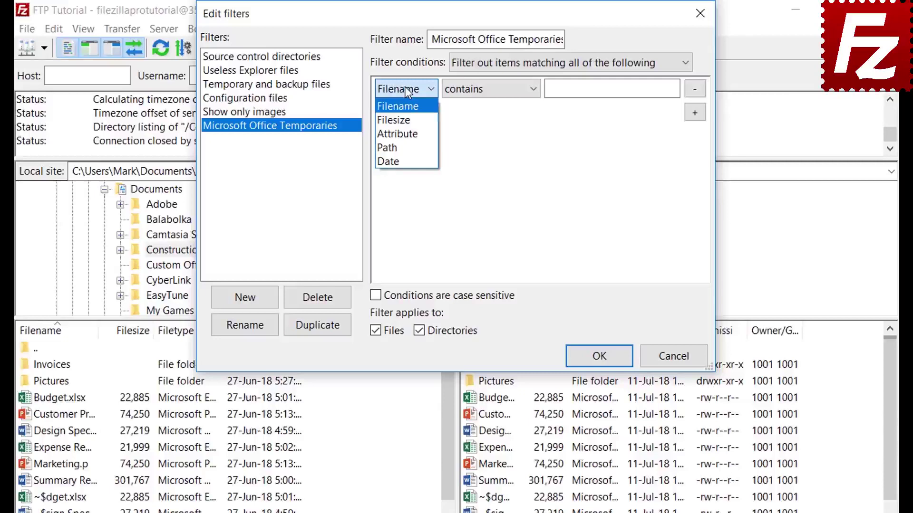
pyautogui.click(407, 119)
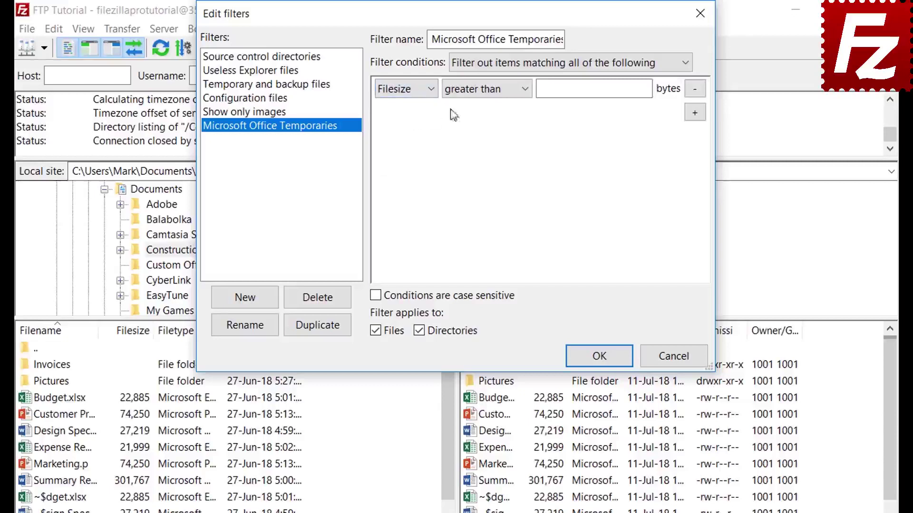
pyautogui.click(478, 92)
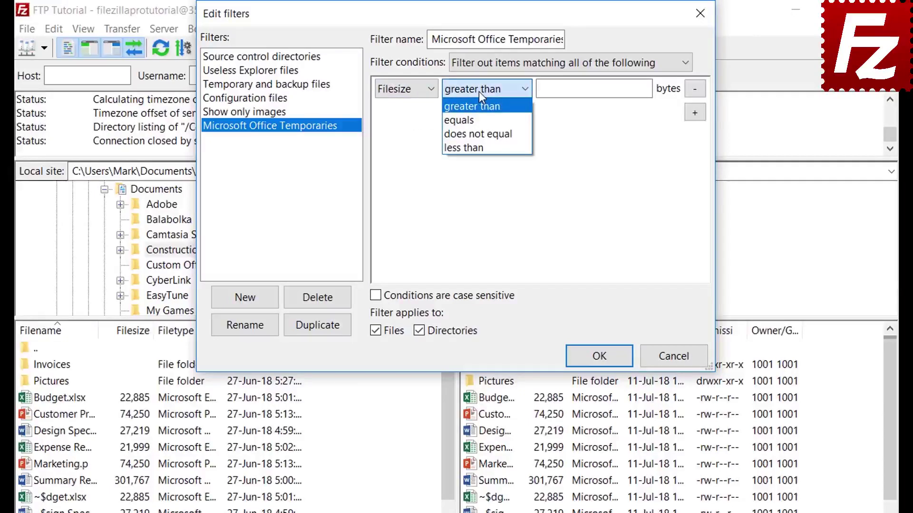
pyautogui.click(478, 91)
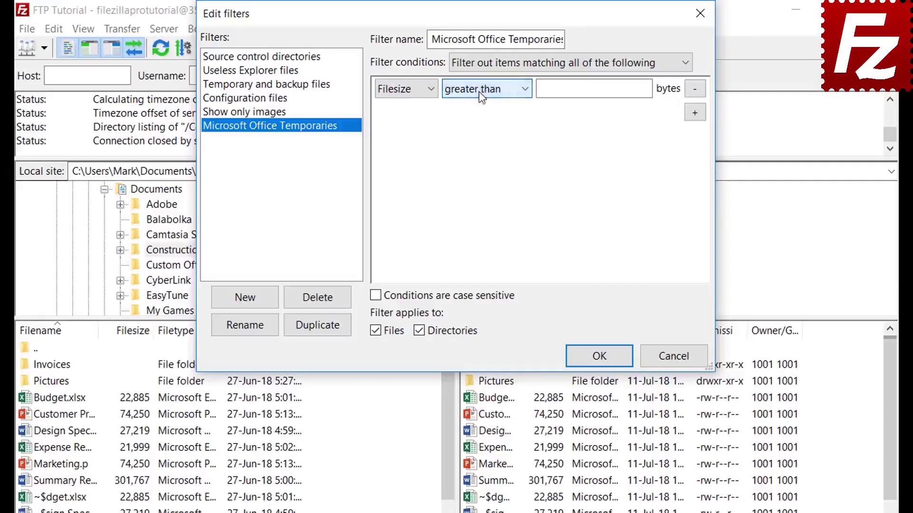
pyautogui.click(407, 93)
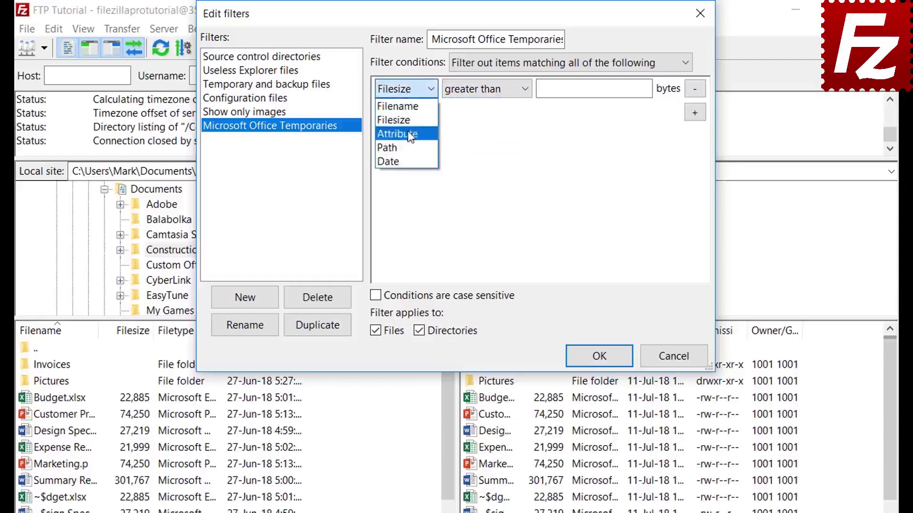
pyautogui.click(409, 134)
pyautogui.click(470, 92)
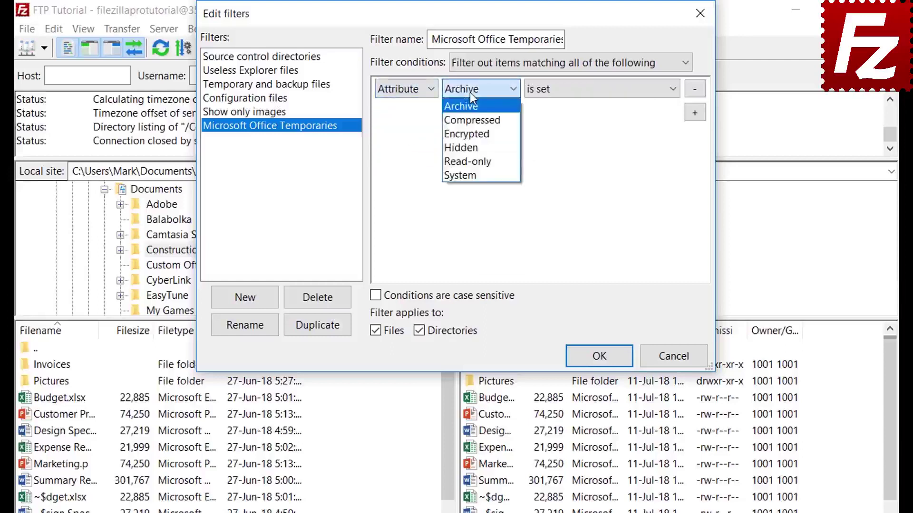
pyautogui.click(470, 93)
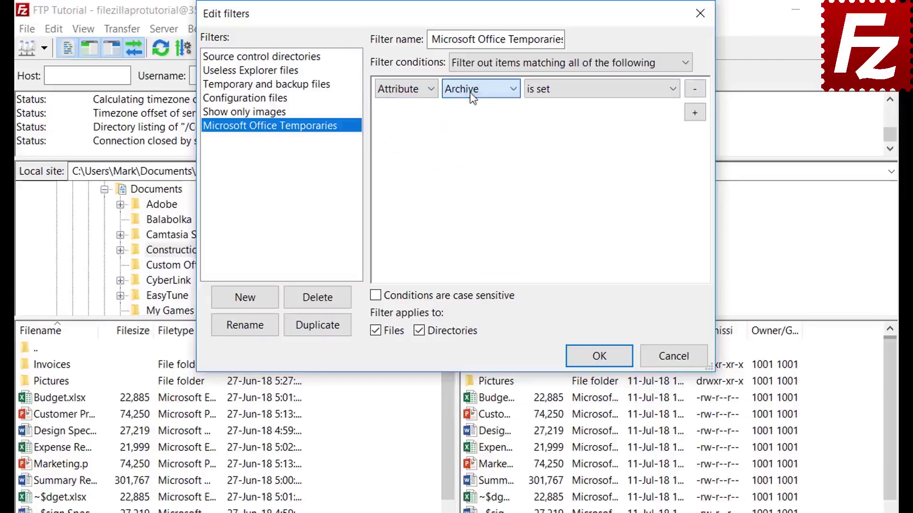
pyautogui.click(571, 97)
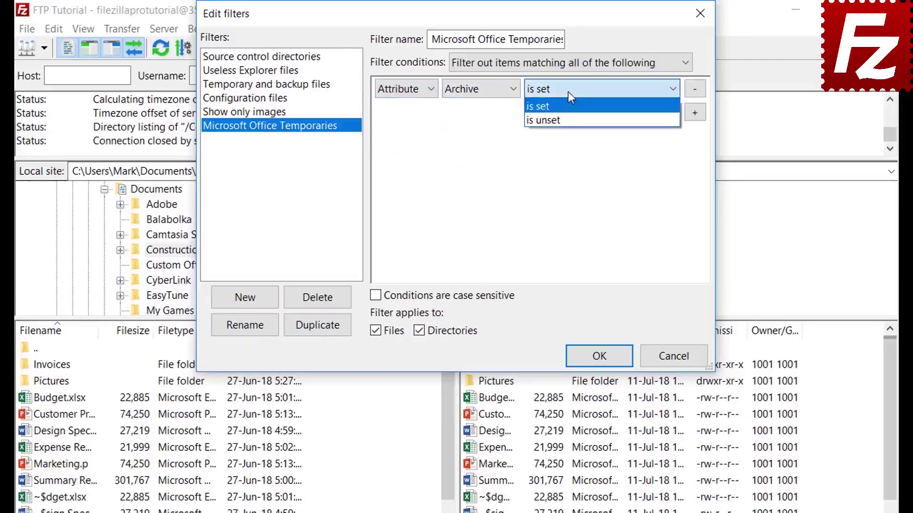
pyautogui.click(571, 97)
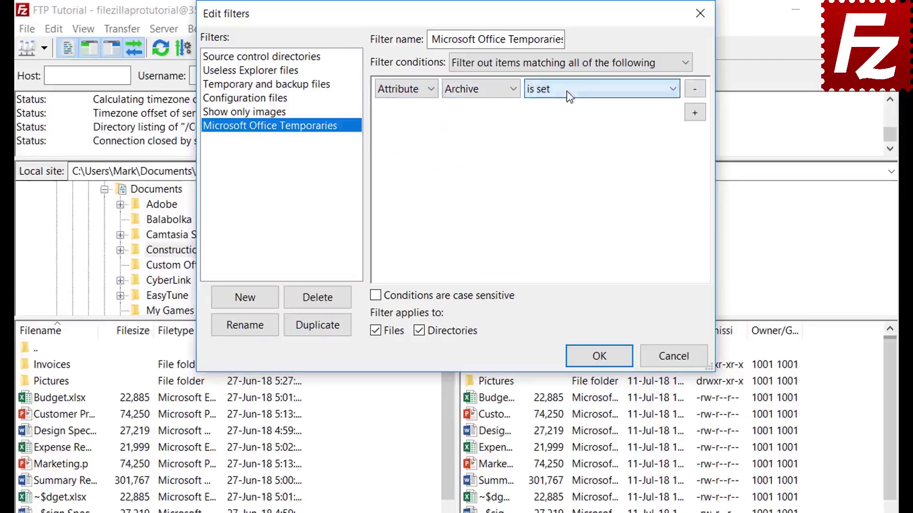
# - Try path and date conditions, then set the condition to Filename begins with
pyautogui.click(404, 97)
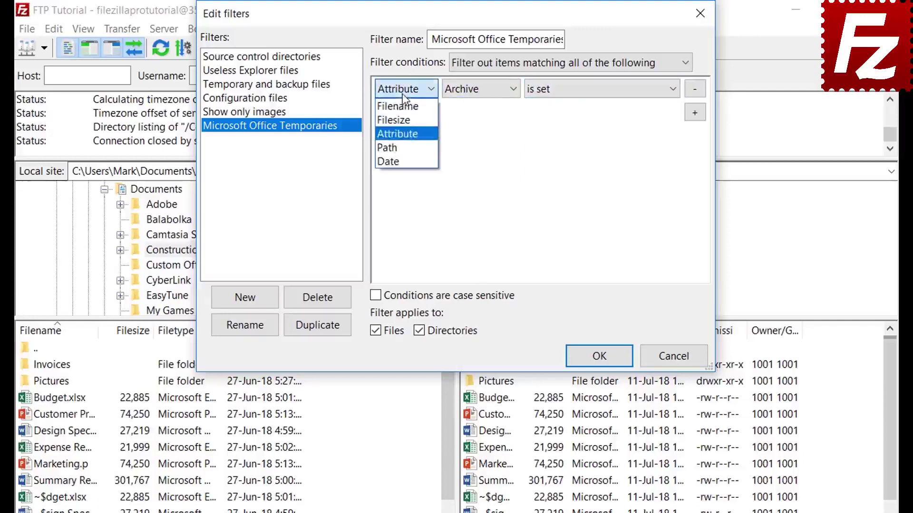
pyautogui.click(407, 147)
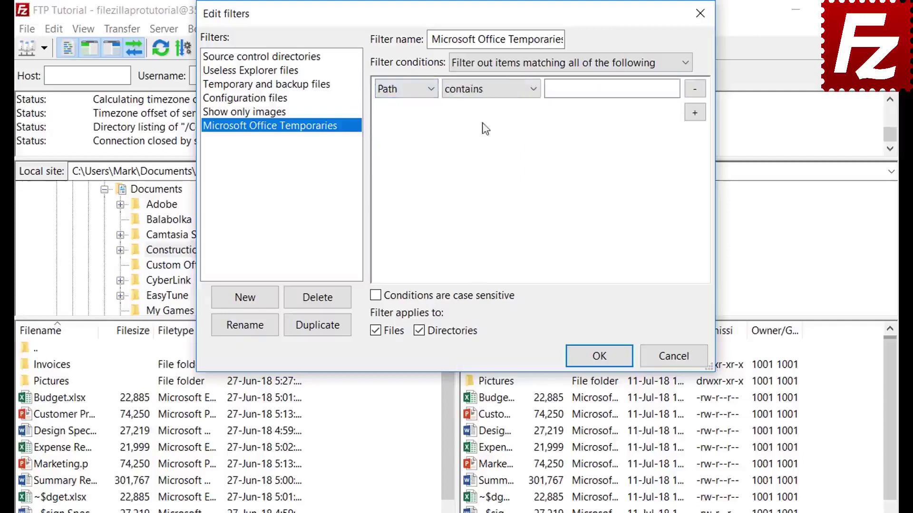
pyautogui.click(483, 90)
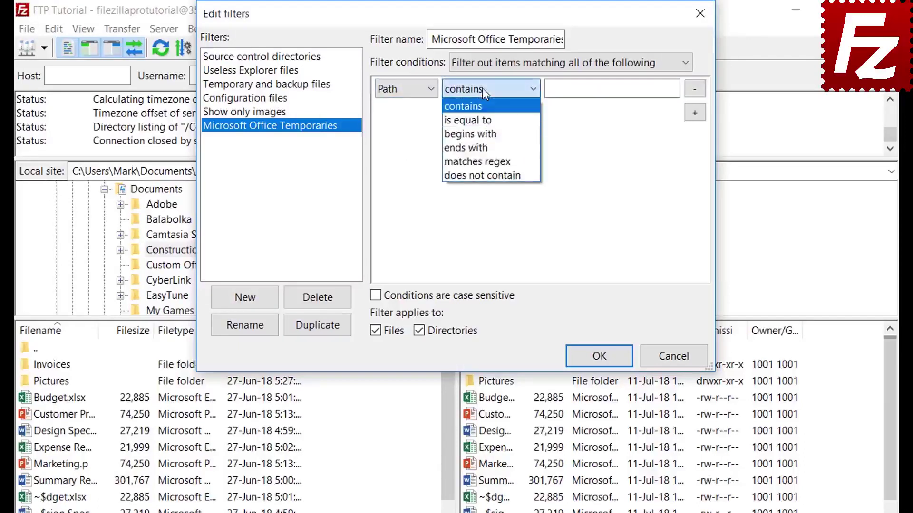
pyautogui.click(482, 87)
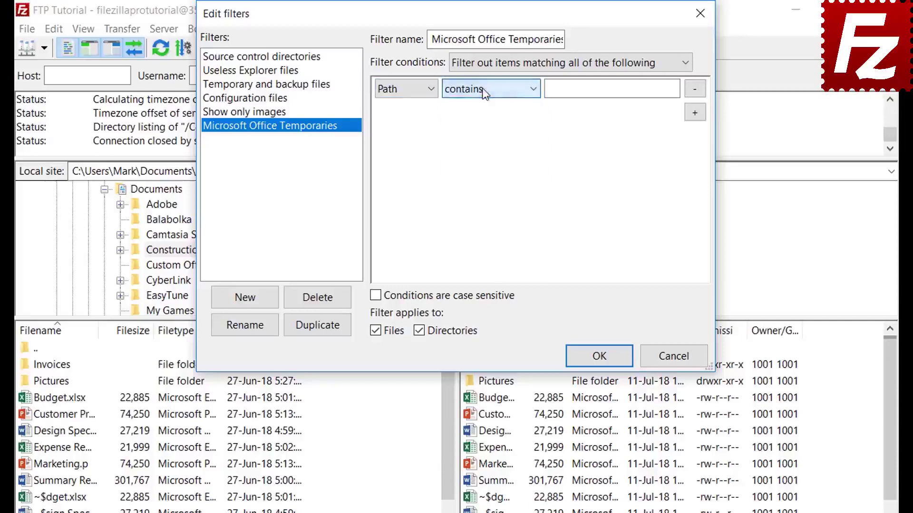
pyautogui.click(401, 89)
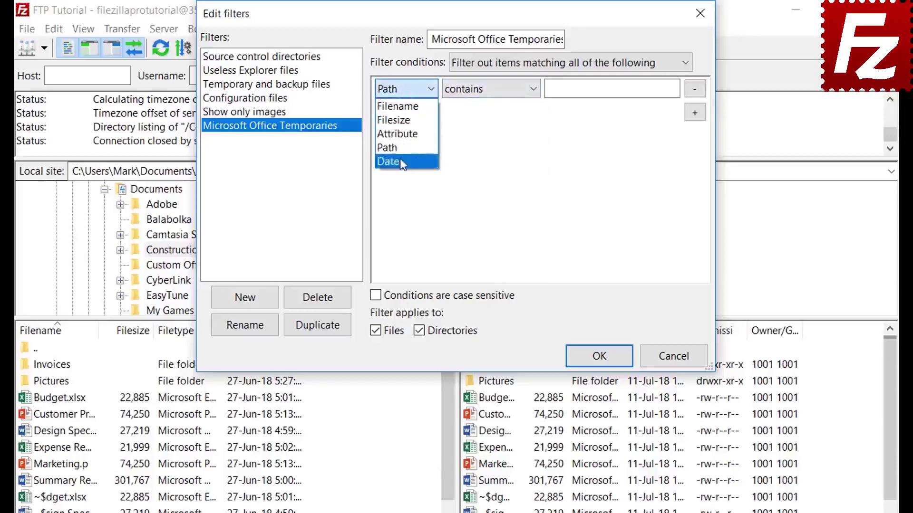
pyautogui.click(402, 163)
pyautogui.click(484, 90)
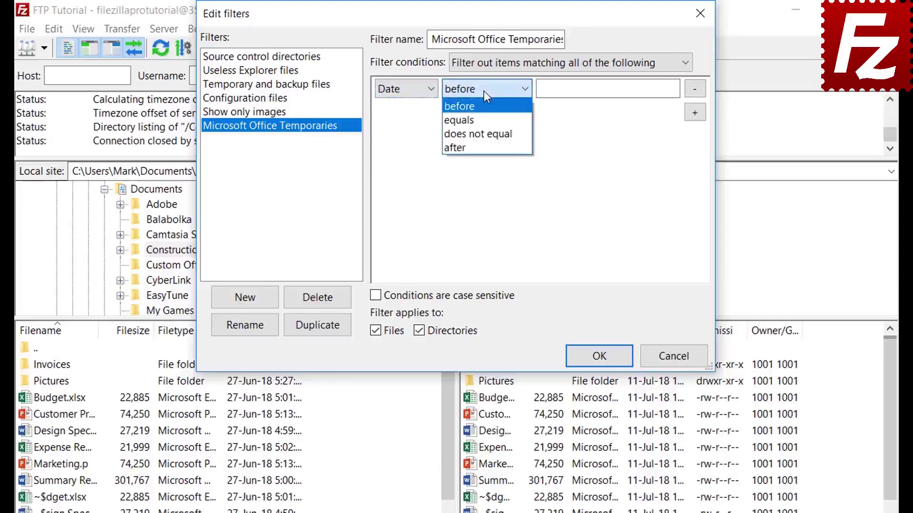
pyautogui.click(483, 90)
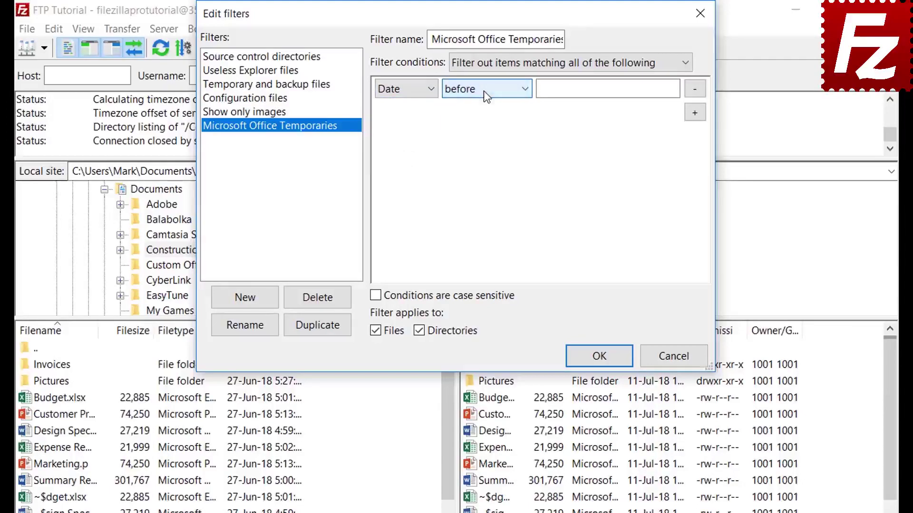
pyautogui.click(398, 91)
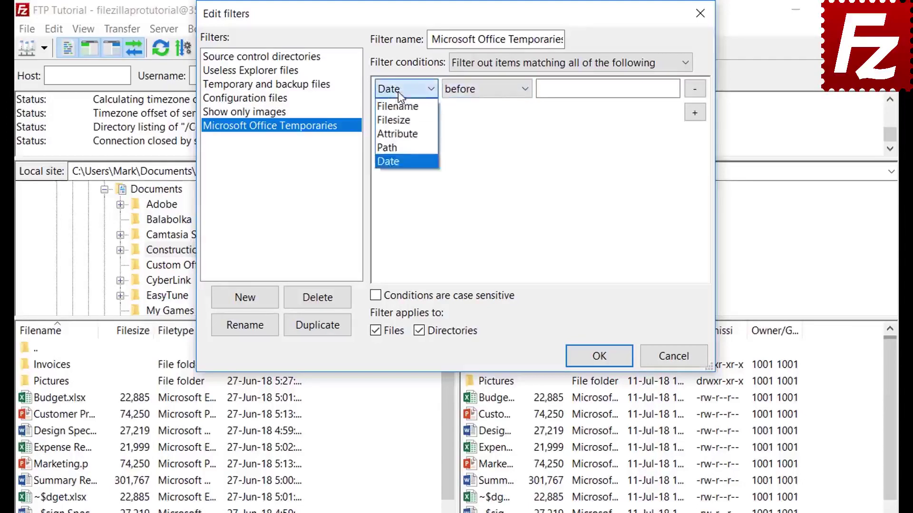
pyautogui.click(398, 107)
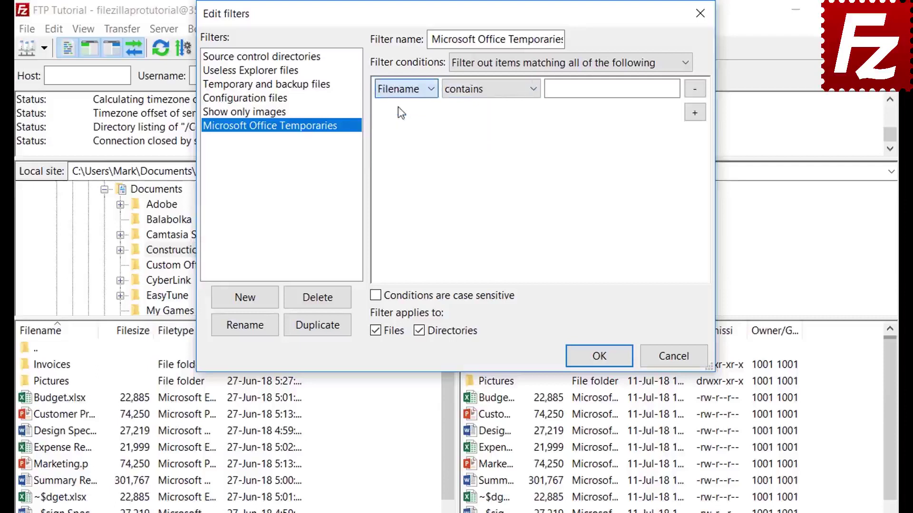
pyautogui.click(475, 93)
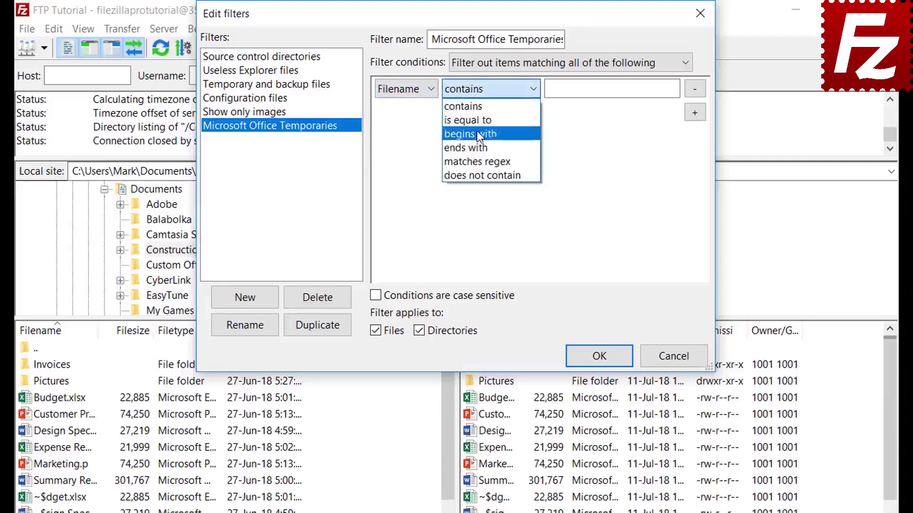
pyautogui.click(477, 132)
# - Enter ~$ as the filename prefix, limit the filter to files only, and save the rules
pyautogui.click(566, 93)
pyautogui.write('~$')
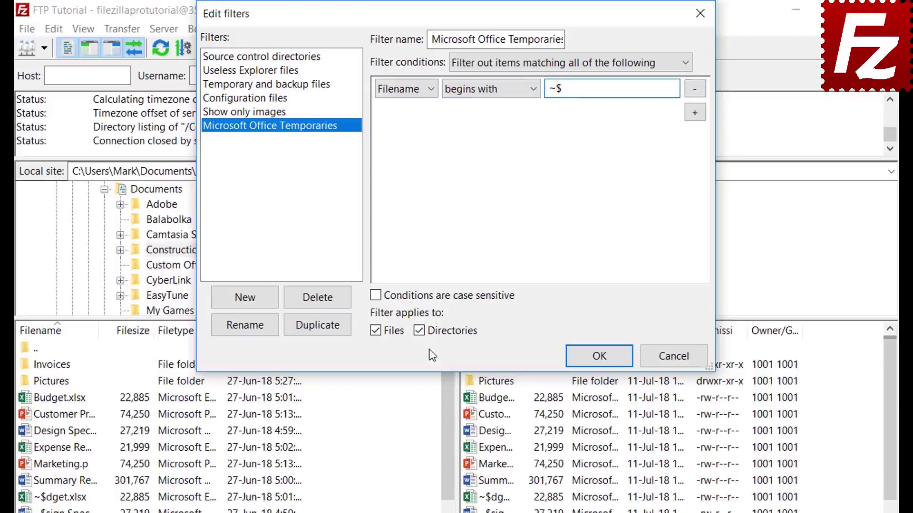
pyautogui.click(420, 331)
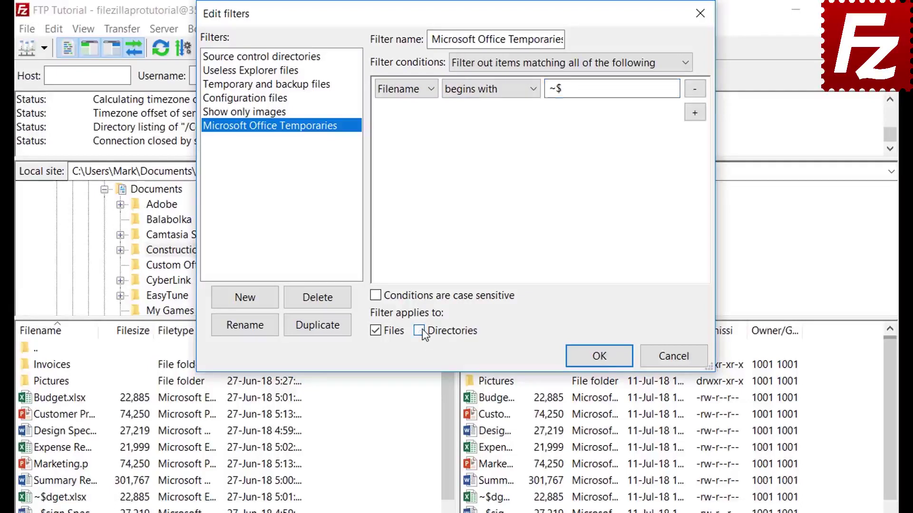
pyautogui.click(598, 356)
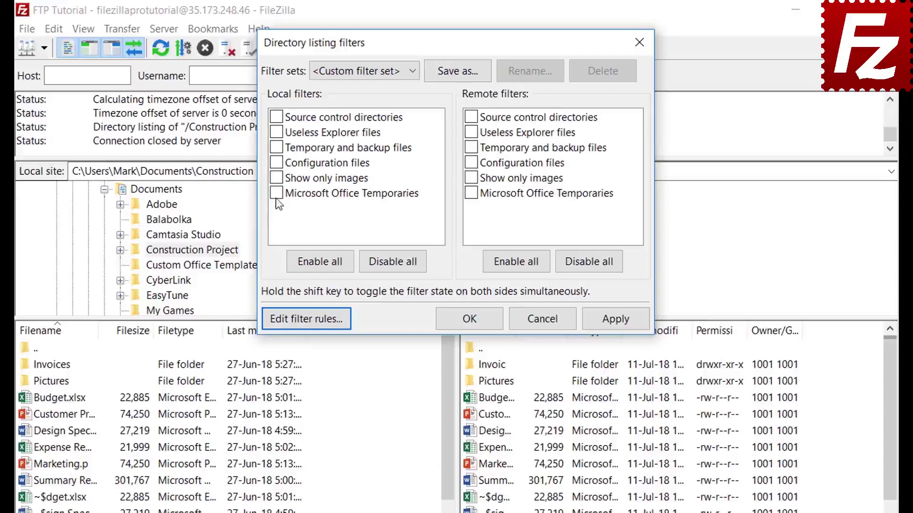
# - Enable Microsoft Office Temporaries under Local filters and apply it
pyautogui.click(277, 193)
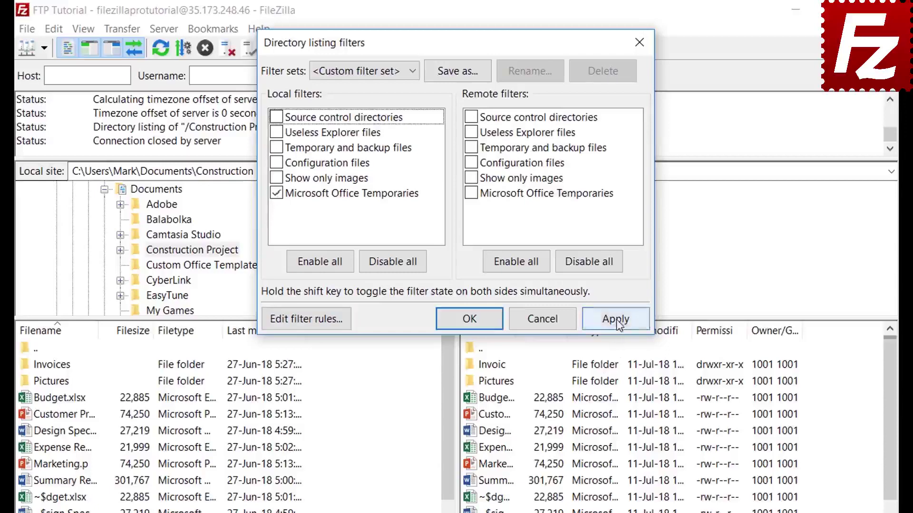
pyautogui.click(615, 319)
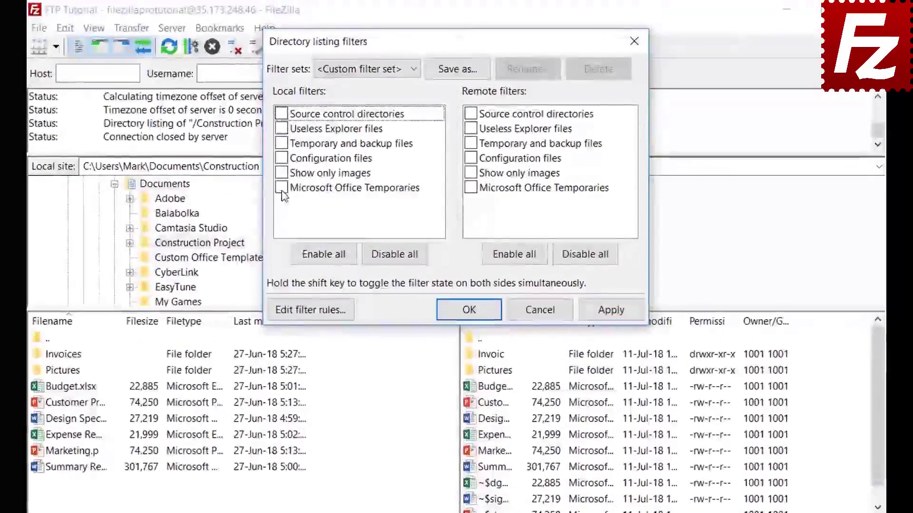
# - Clear the local filter and apply Microsoft Office Temporaries to the remote listing only
pyautogui.click(611, 312)
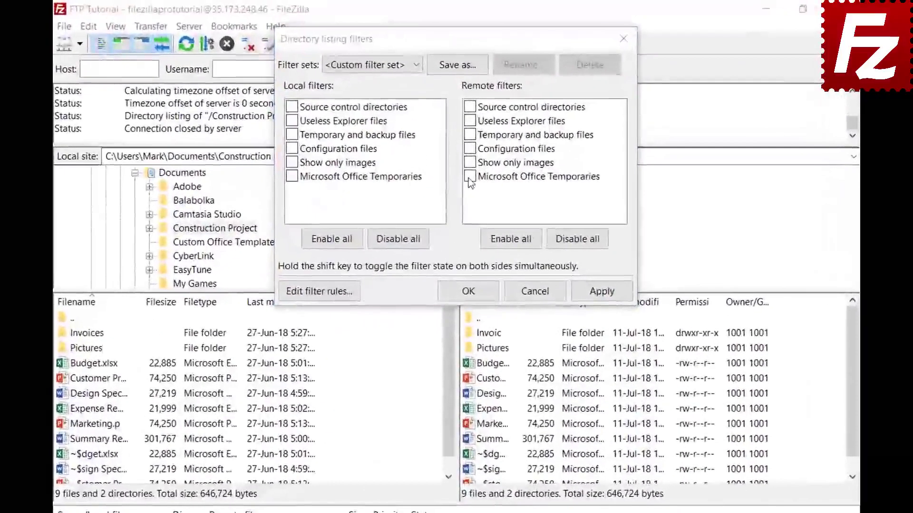
pyautogui.click(468, 152)
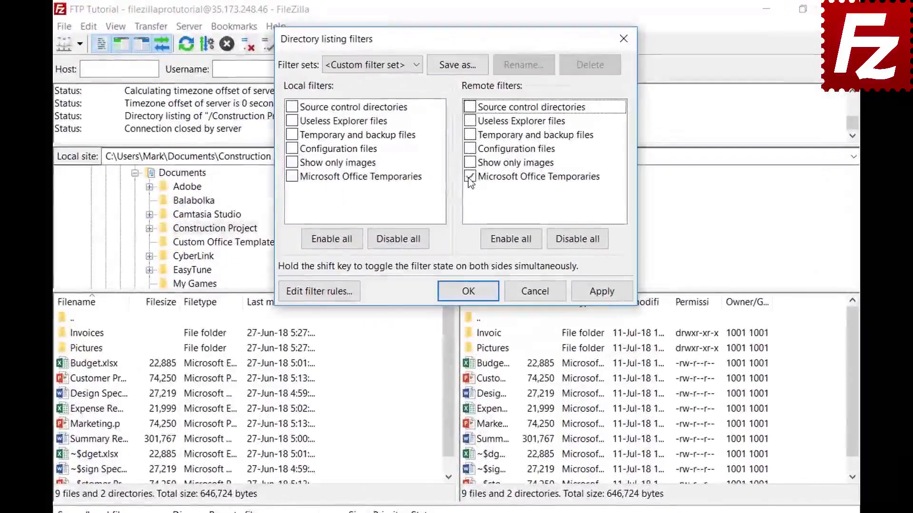
pyautogui.click(600, 293)
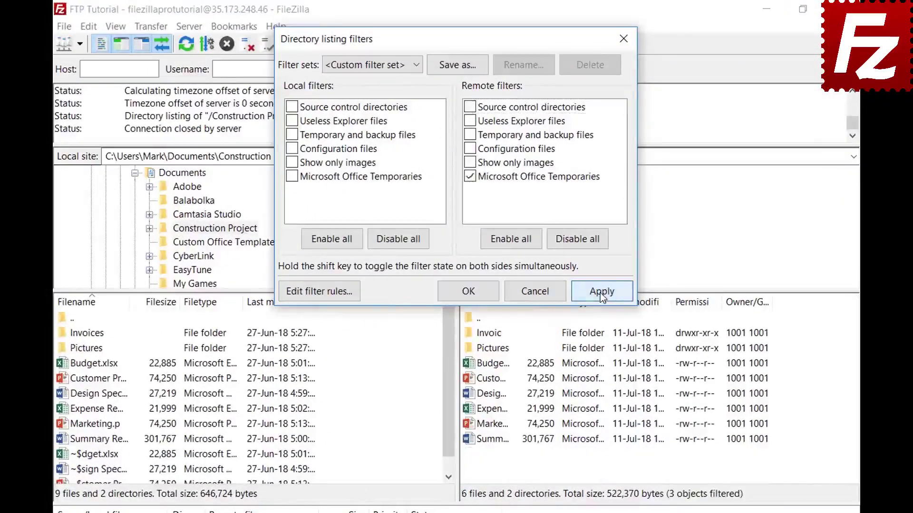
pyautogui.click(457, 64)
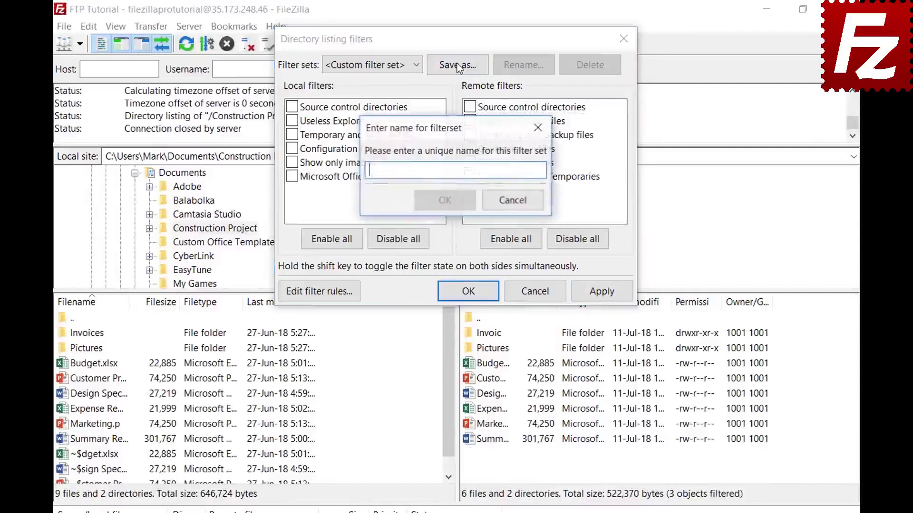
# - Name the filter set 'Project' and close the filter dialogs keeping the new settings
pyautogui.write('Project')
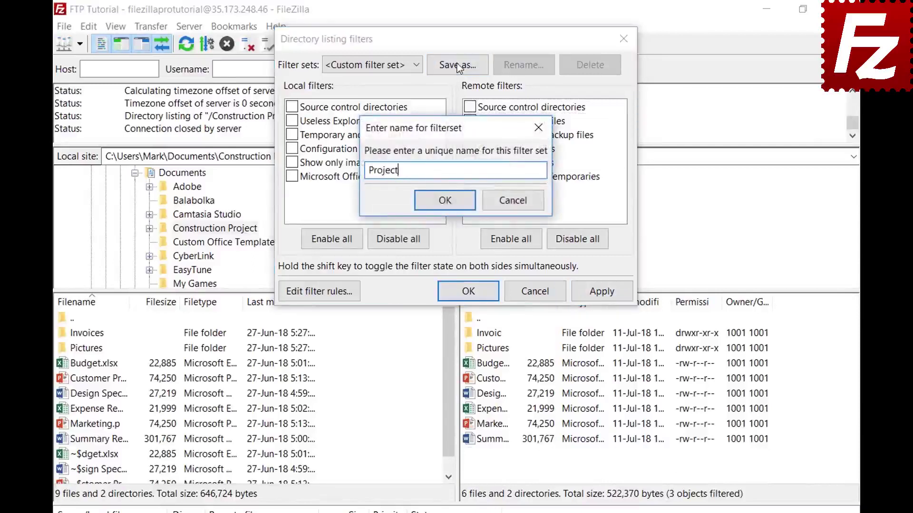
pyautogui.click(445, 200)
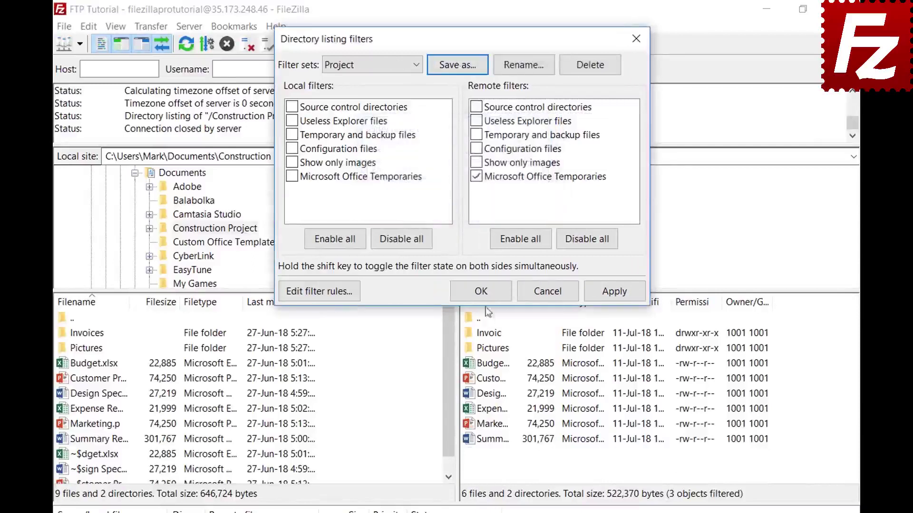
pyautogui.click(481, 291)
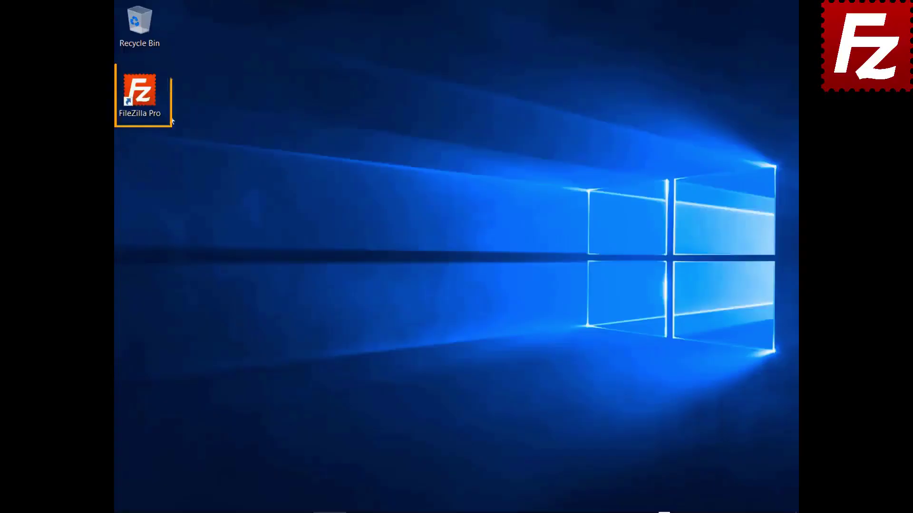
# - Relaunch FileZilla Pro and connect to the saved FTP connection site
pyautogui.doubleClick(139, 97)
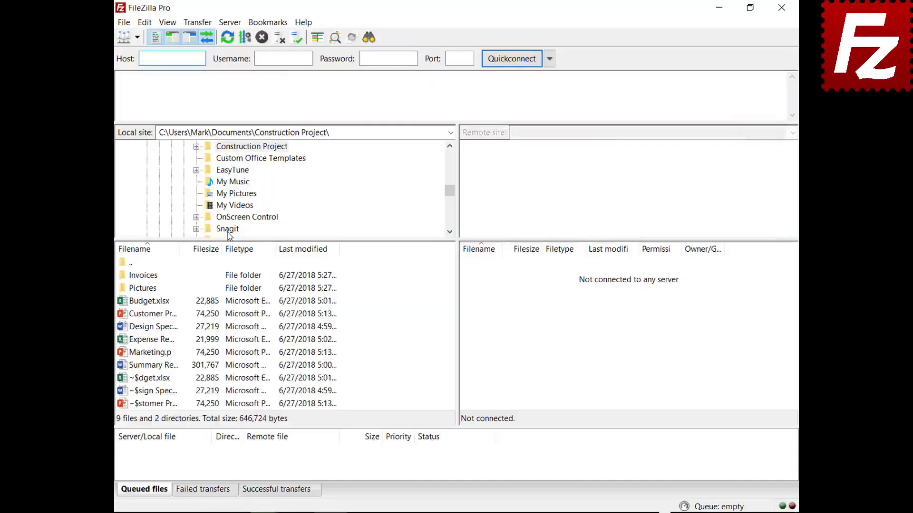
pyautogui.click(137, 38)
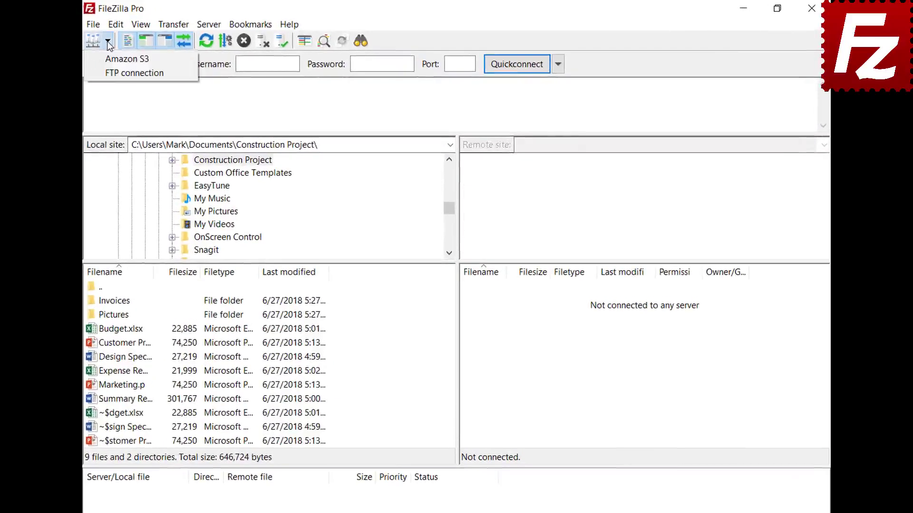
pyautogui.click(114, 73)
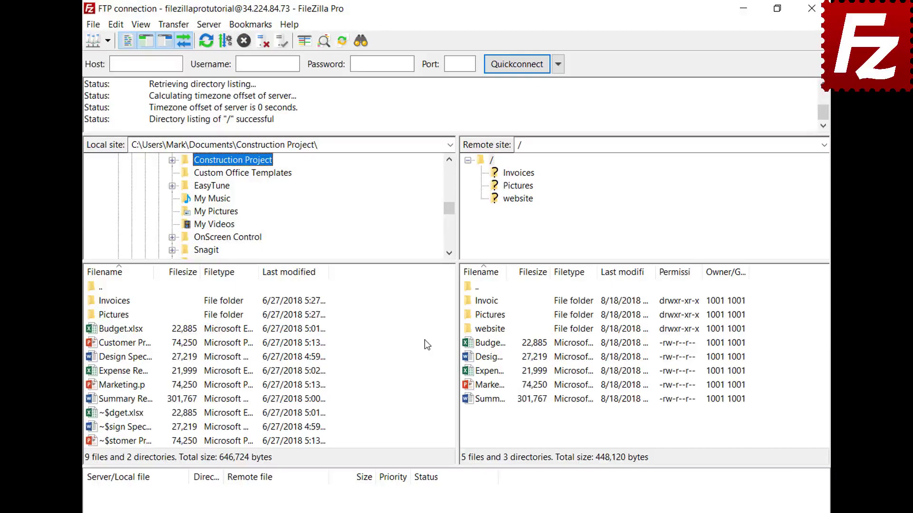
pyautogui.click(93, 25)
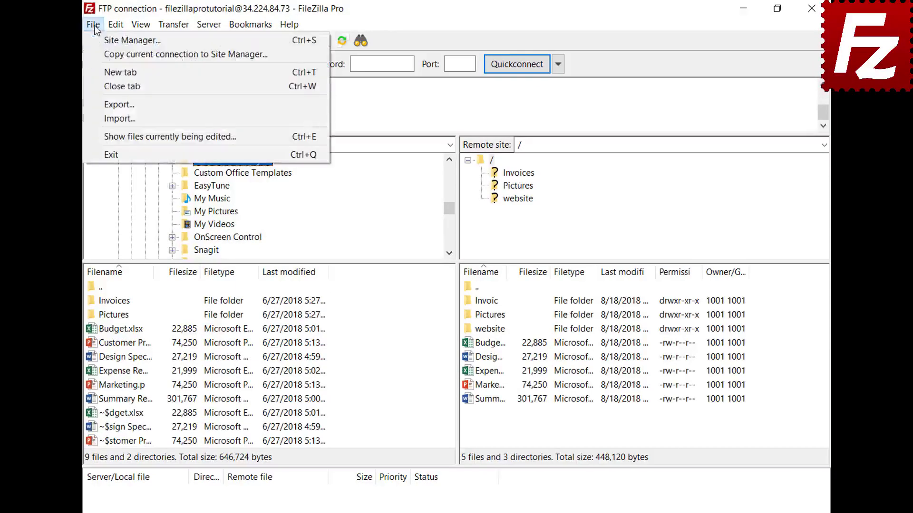
# - Open a new tab, connect it to Amazon S3, and switch between the FTP and S3 tabs
pyautogui.click(102, 71)
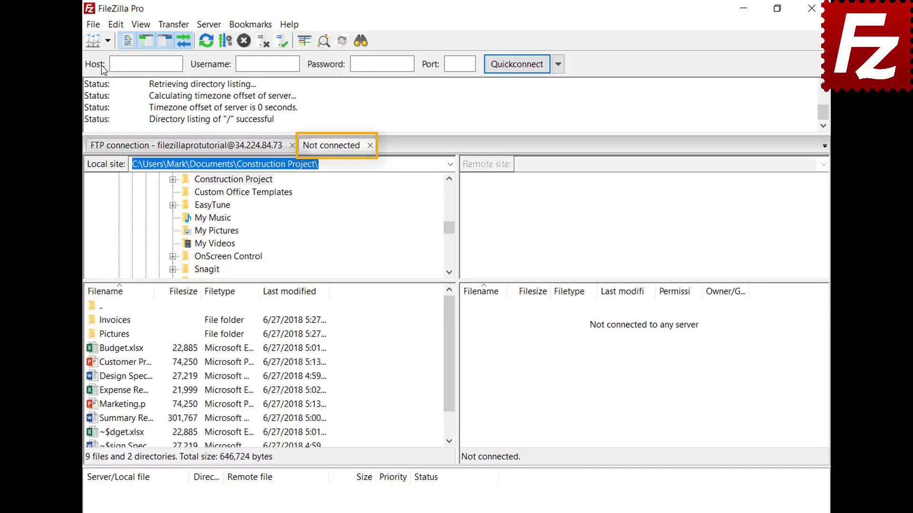
pyautogui.click(220, 150)
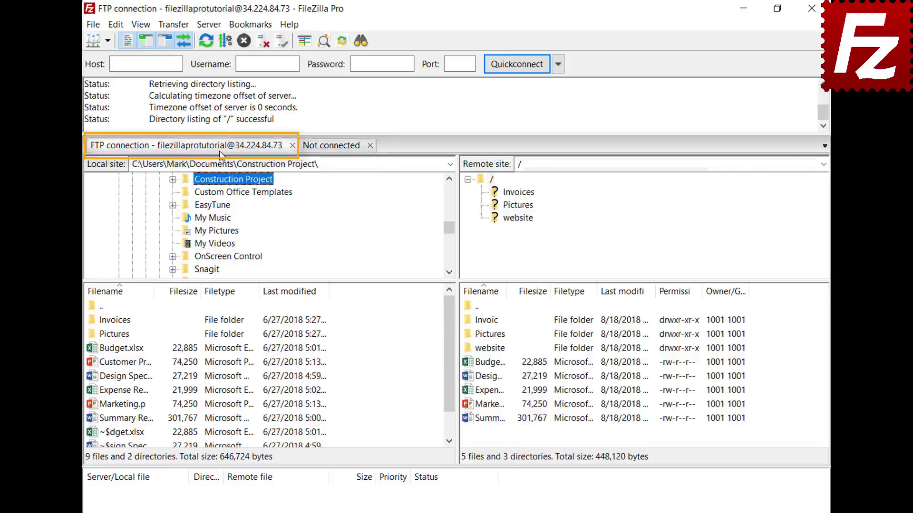
pyautogui.click(333, 146)
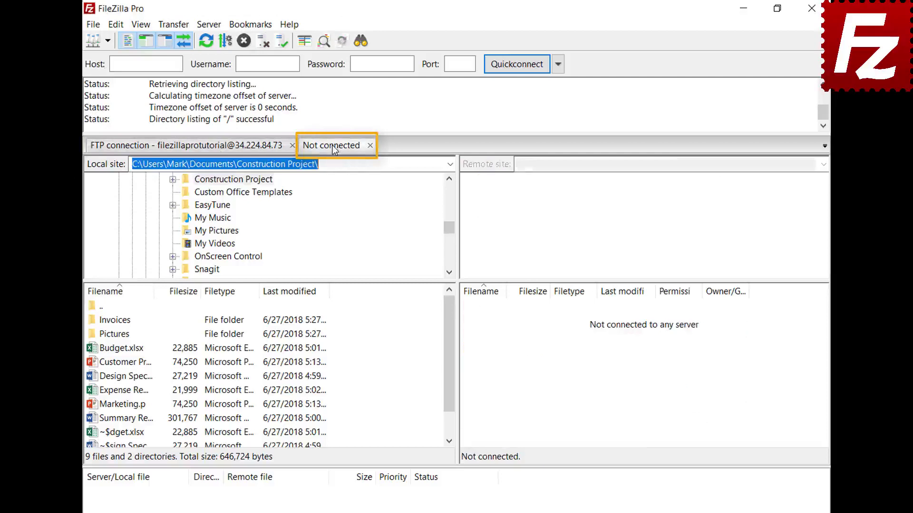
pyautogui.click(108, 41)
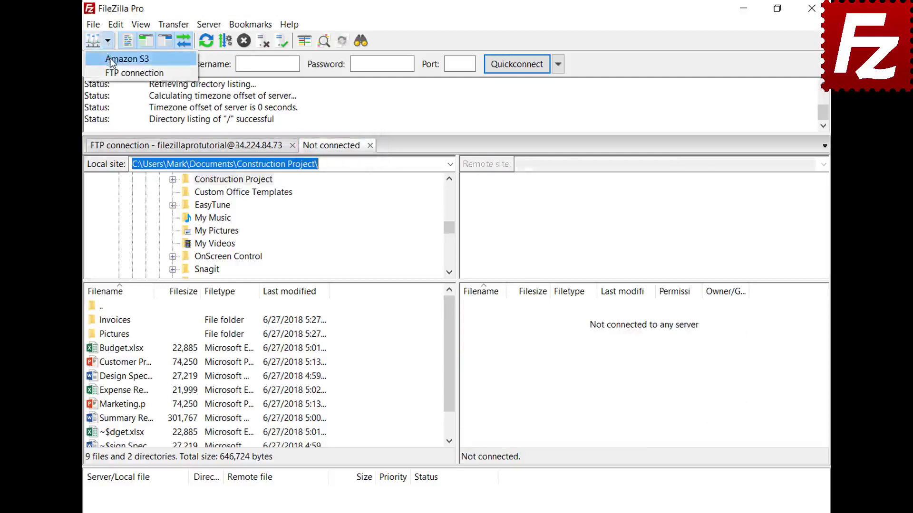
pyautogui.click(111, 59)
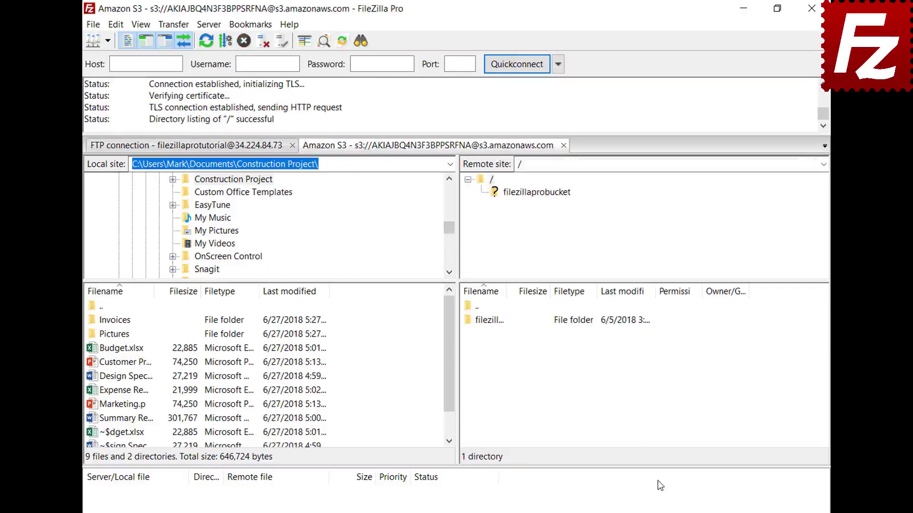
pyautogui.click(231, 150)
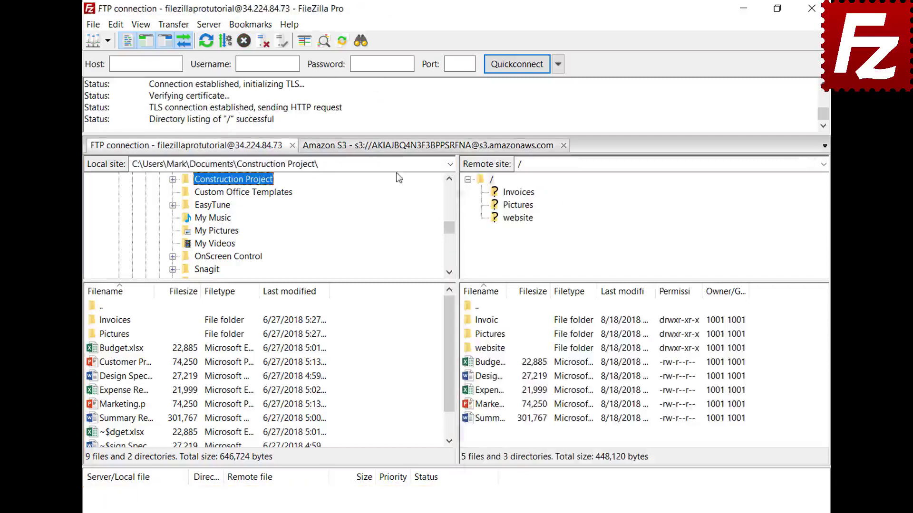
pyautogui.click(398, 151)
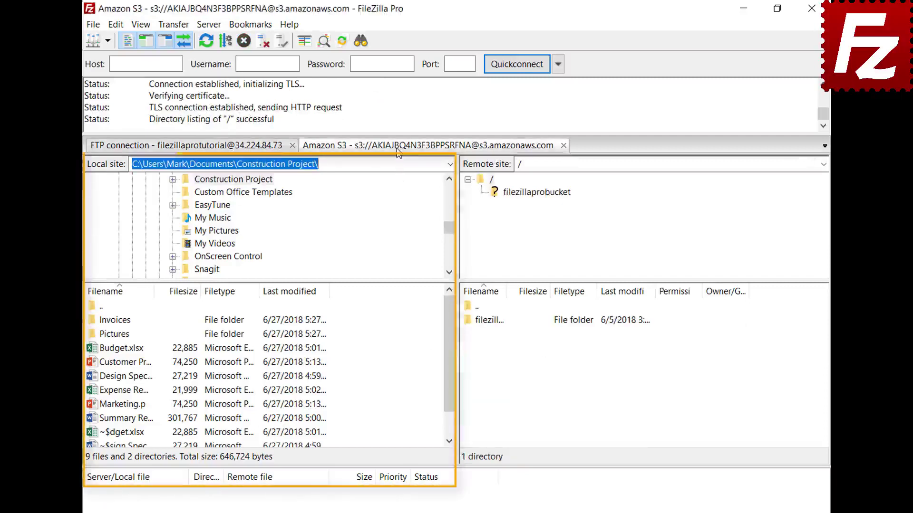
# - Set startup to 'Restore tabs and reconnect', then close and relaunch FileZilla Pro
pyautogui.click(117, 24)
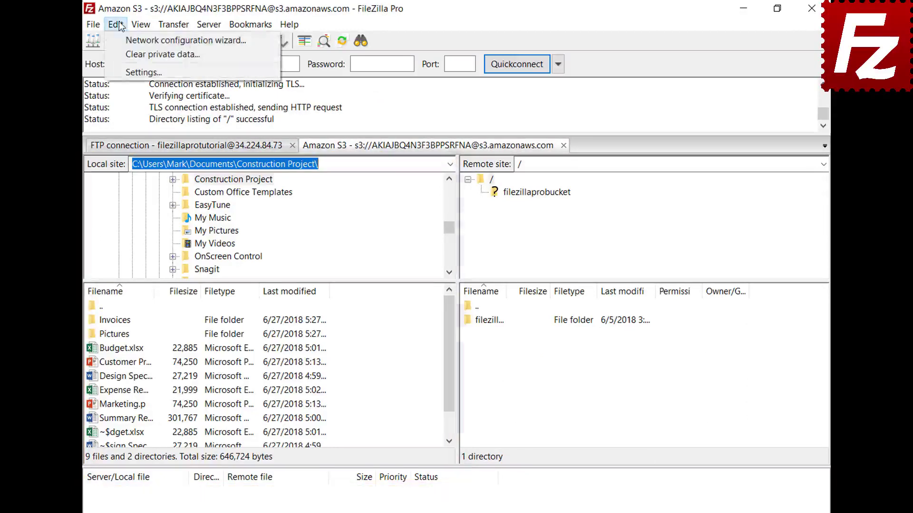
pyautogui.click(130, 72)
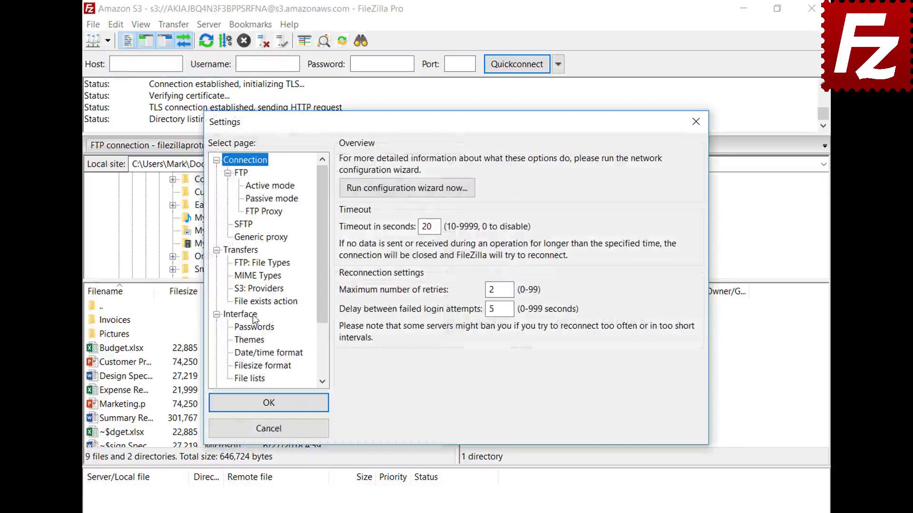
pyautogui.click(252, 314)
pyautogui.click(346, 331)
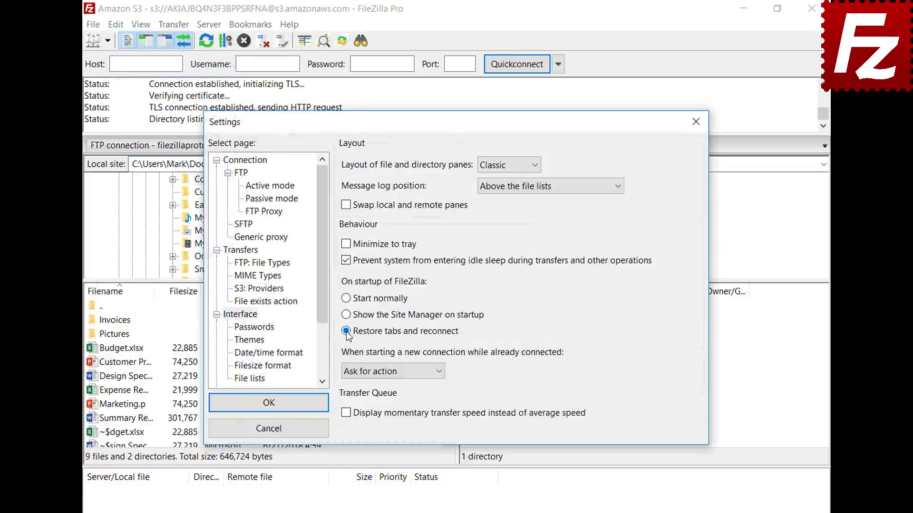
pyautogui.click(274, 403)
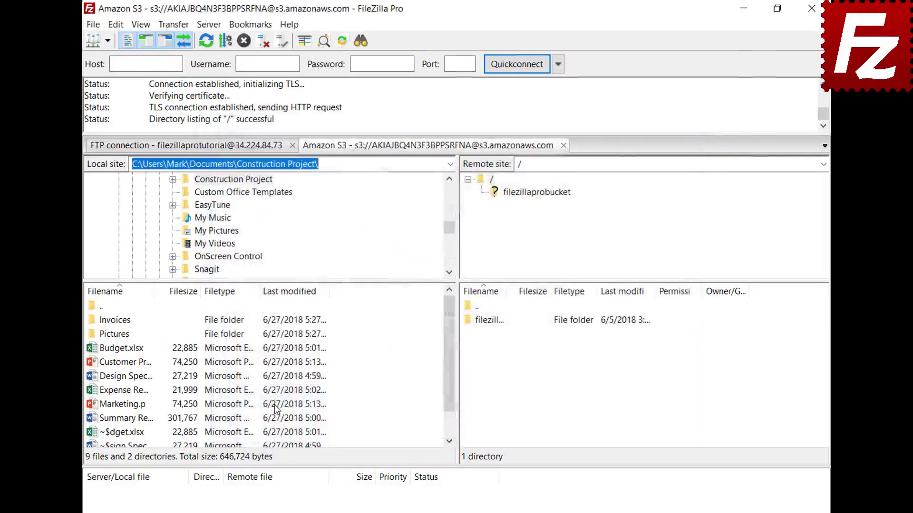
pyautogui.click(811, 8)
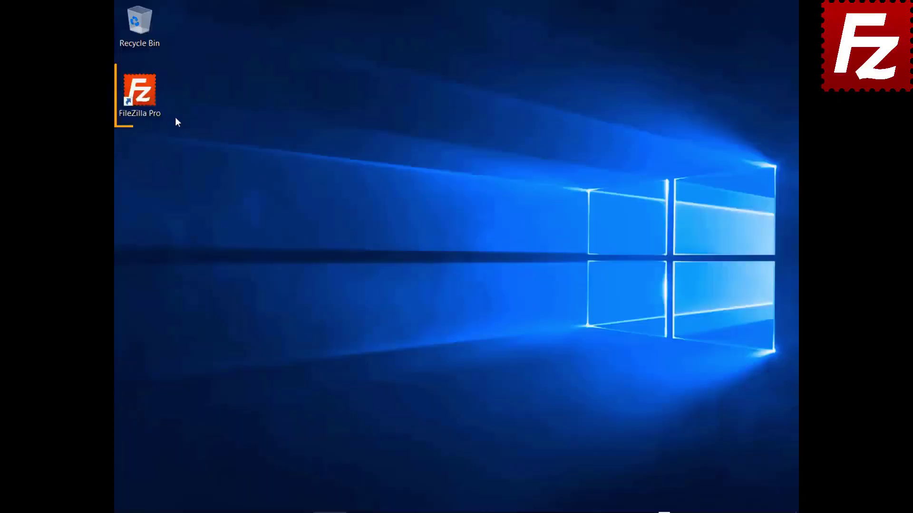
pyautogui.doubleClick(139, 93)
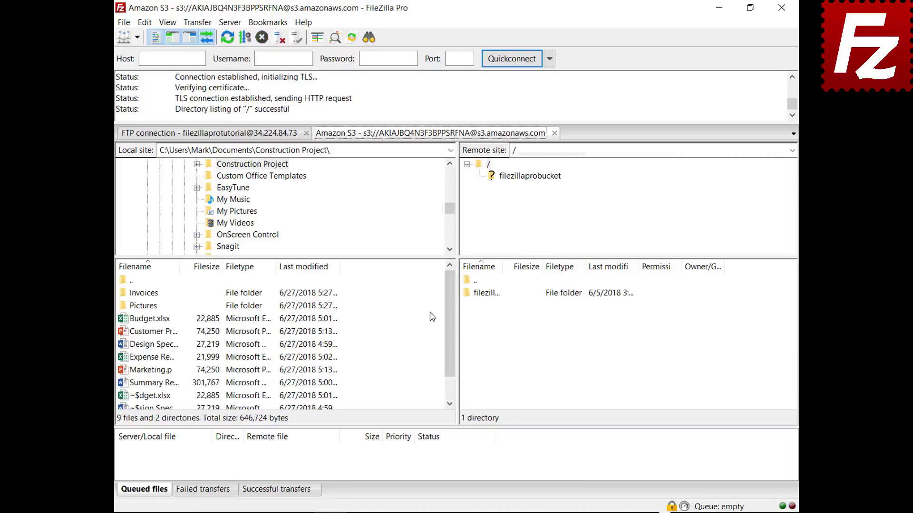
# - Close the S3 tab, make new connections open in a new tab, and reconnect to Amazon S3
pyautogui.click(554, 133)
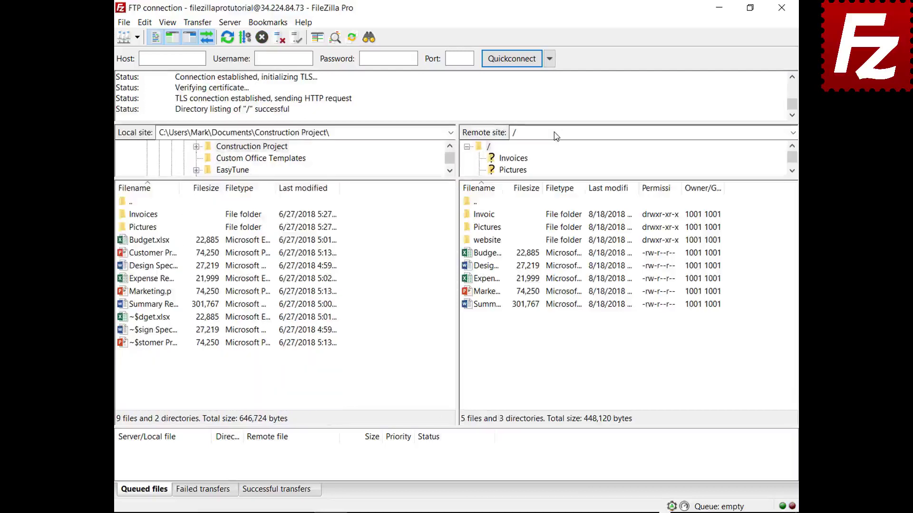
pyautogui.click(145, 22)
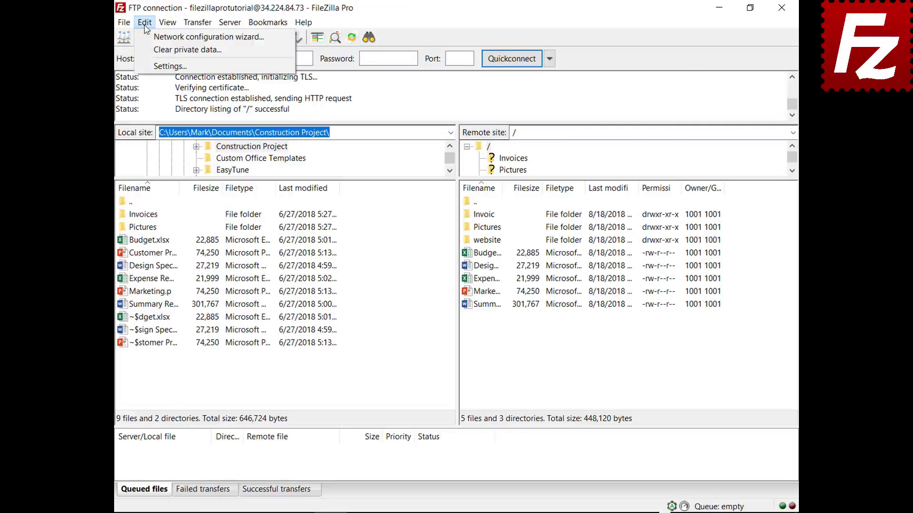
pyautogui.click(154, 66)
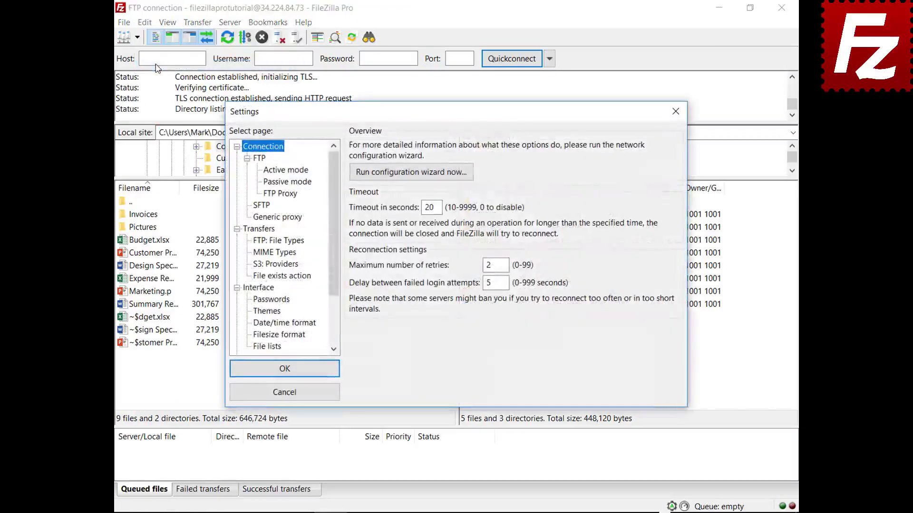
pyautogui.click(267, 289)
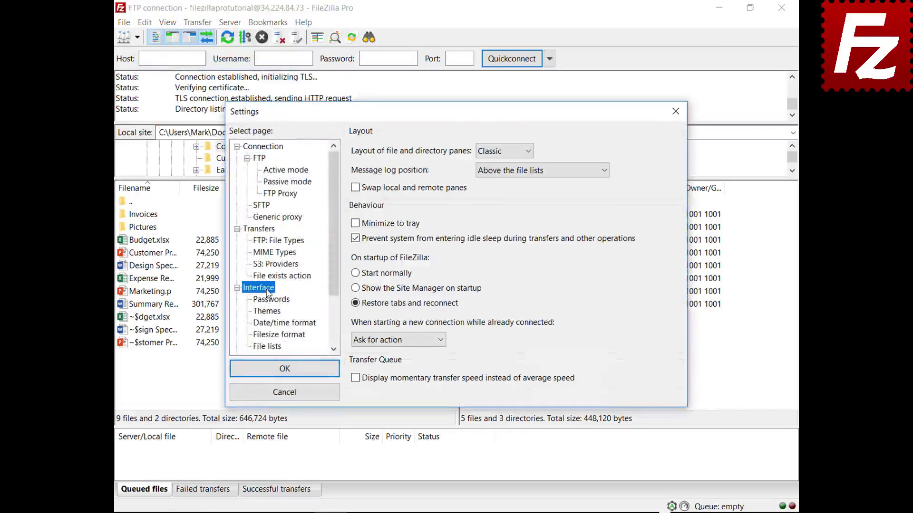
pyautogui.click(442, 341)
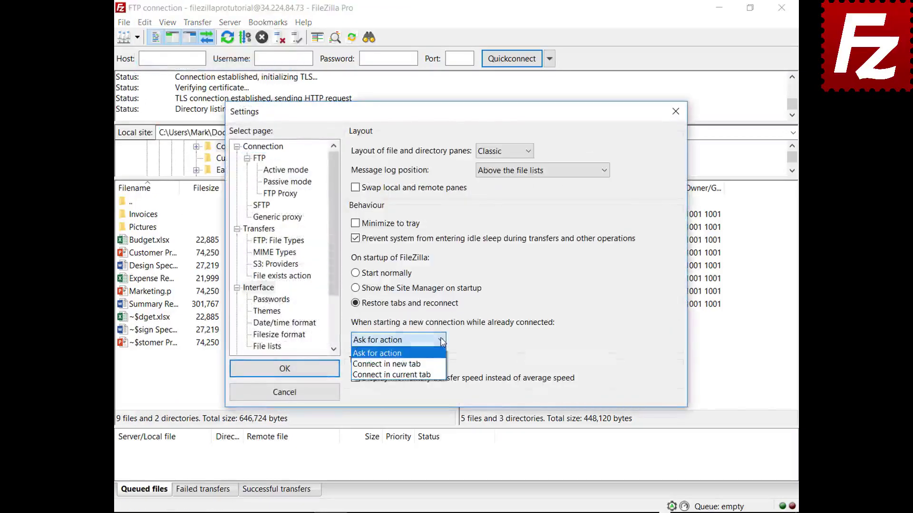
pyautogui.click(429, 365)
pyautogui.click(287, 370)
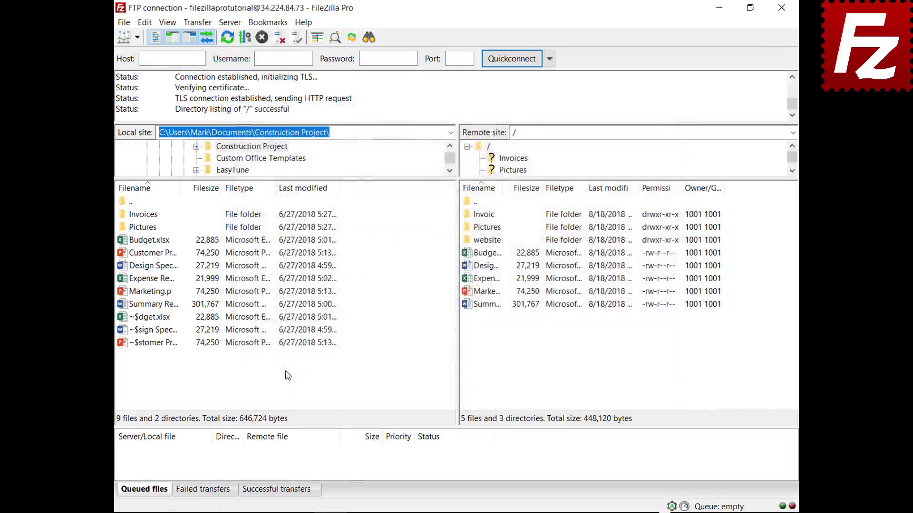
pyautogui.click(137, 37)
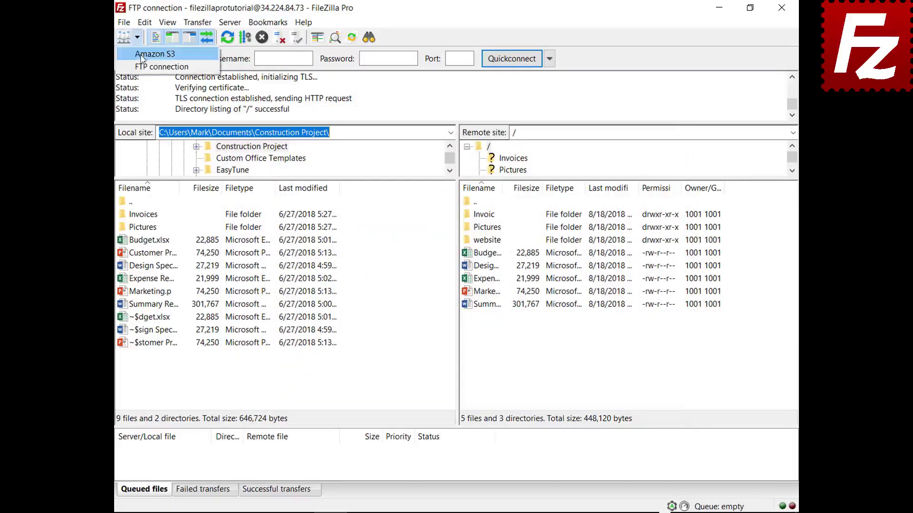
pyautogui.click(141, 54)
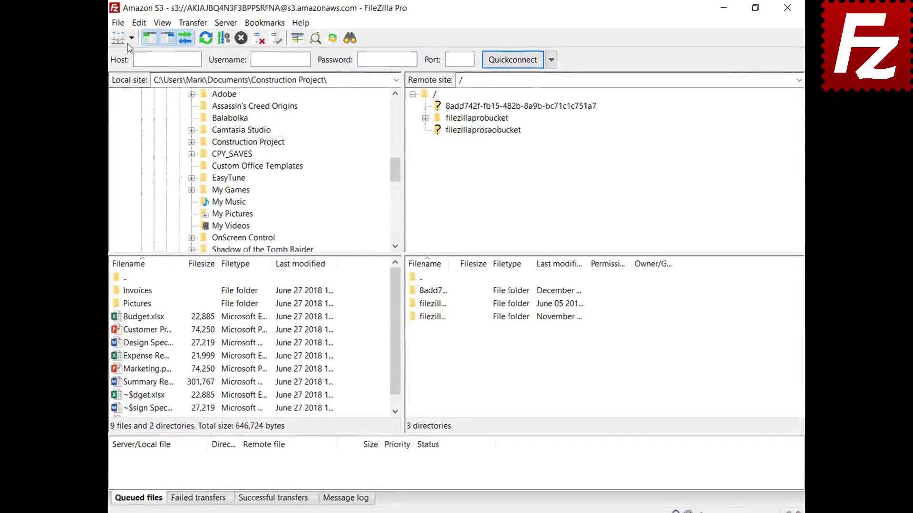
# - Open another Amazon S3 connection in a new tab and enter the filezillaprobucket bucket
pyautogui.click(116, 40)
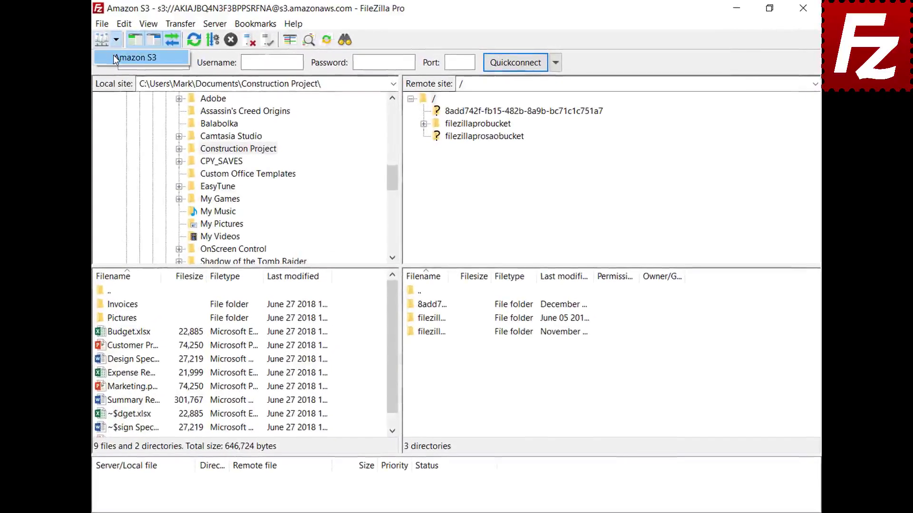
pyautogui.click(113, 57)
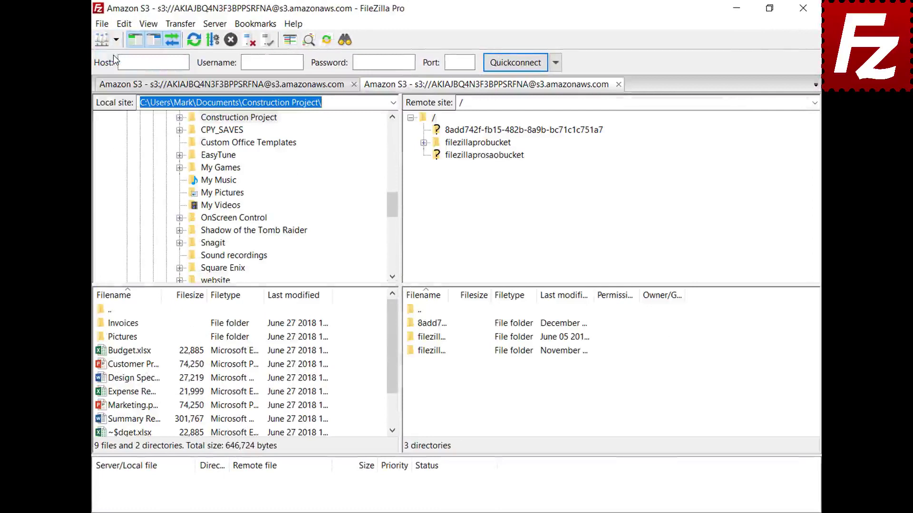
pyautogui.click(485, 143)
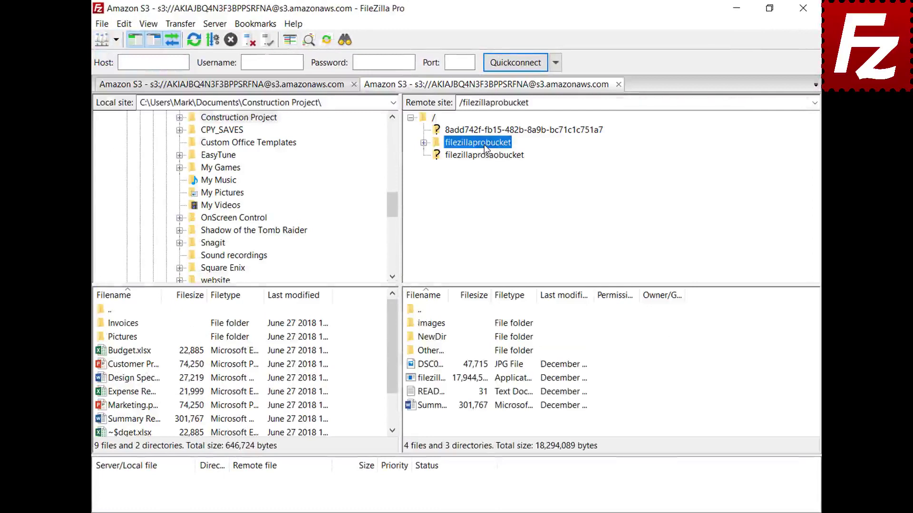
# - Add "New line" to README.TXT in Notepad, save it, and upload it back to the bucket
pyautogui.rightClick(428, 393)
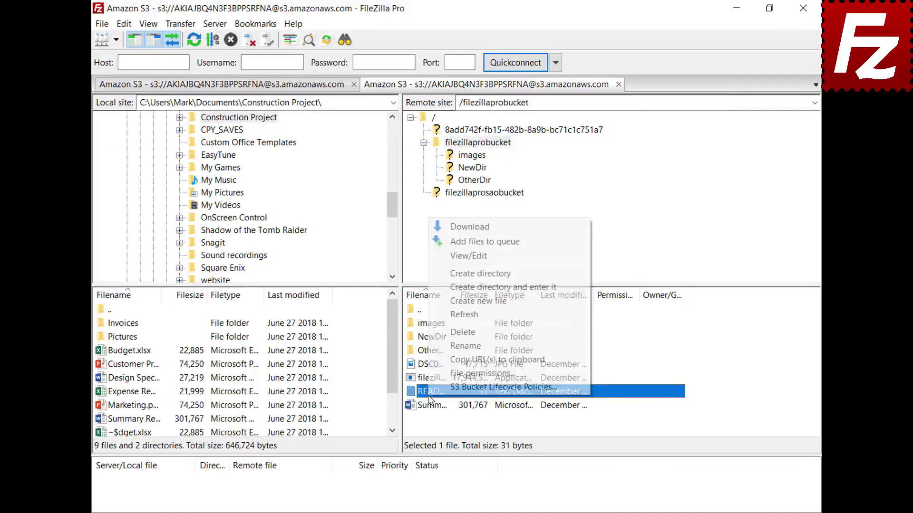
pyautogui.click(470, 258)
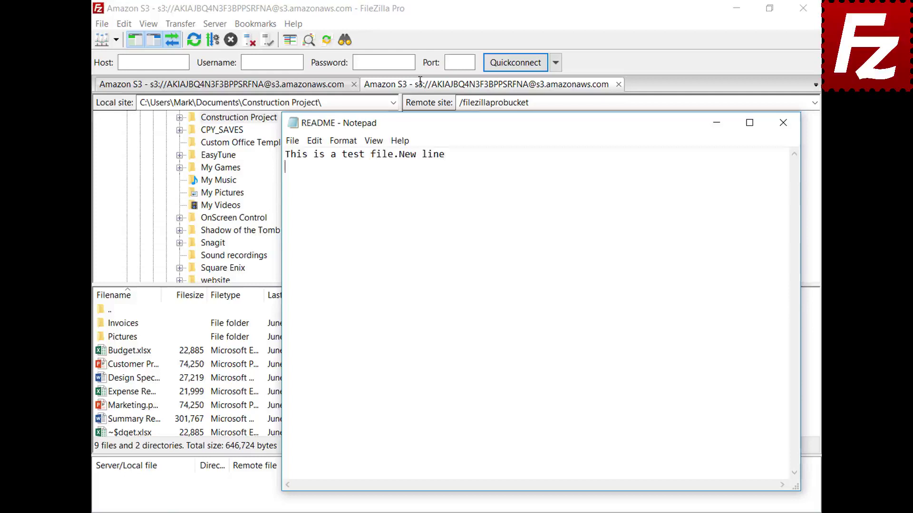
pyautogui.write('New line')
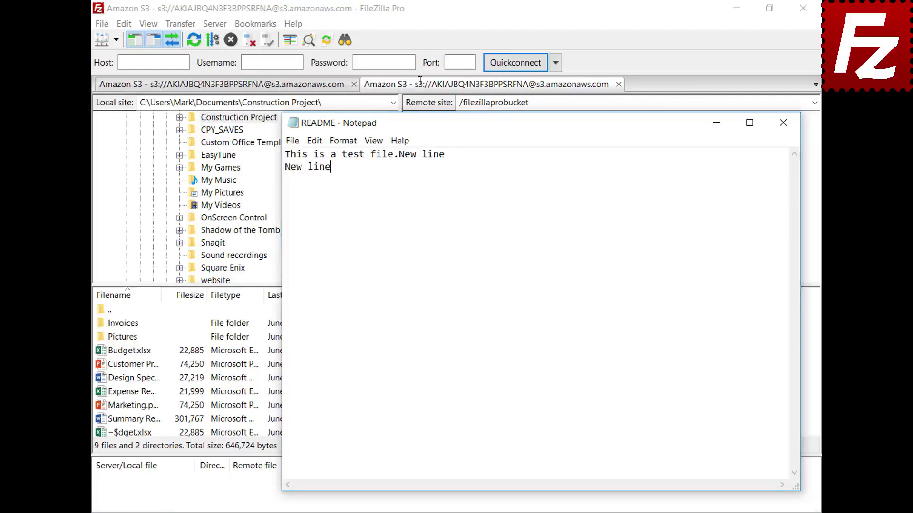
pyautogui.click(783, 123)
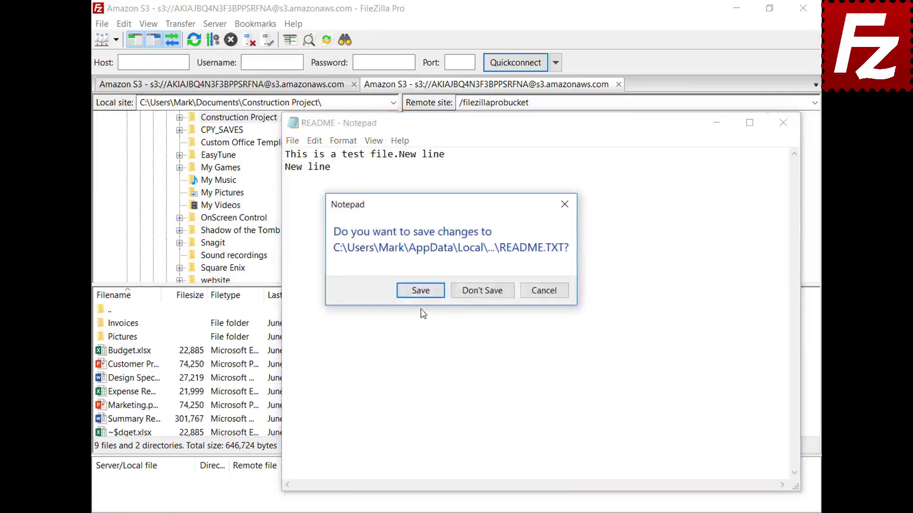
pyautogui.click(420, 292)
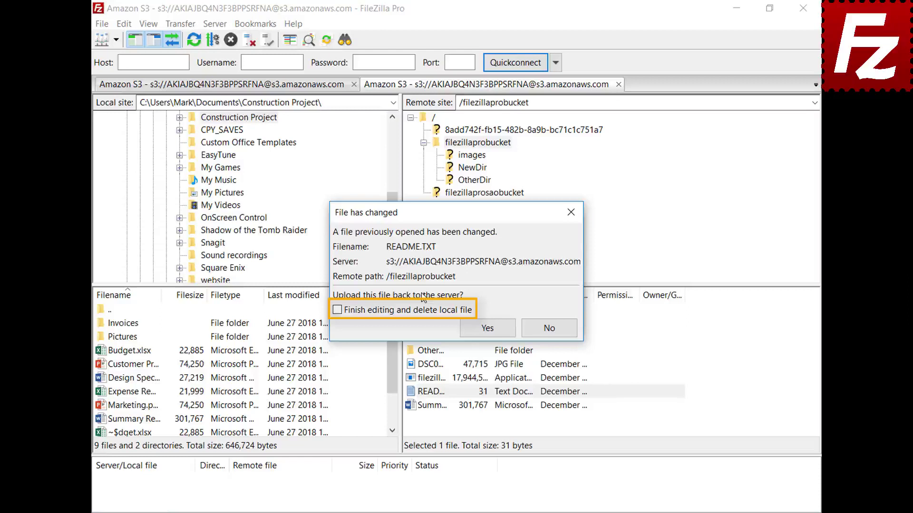
pyautogui.click(494, 332)
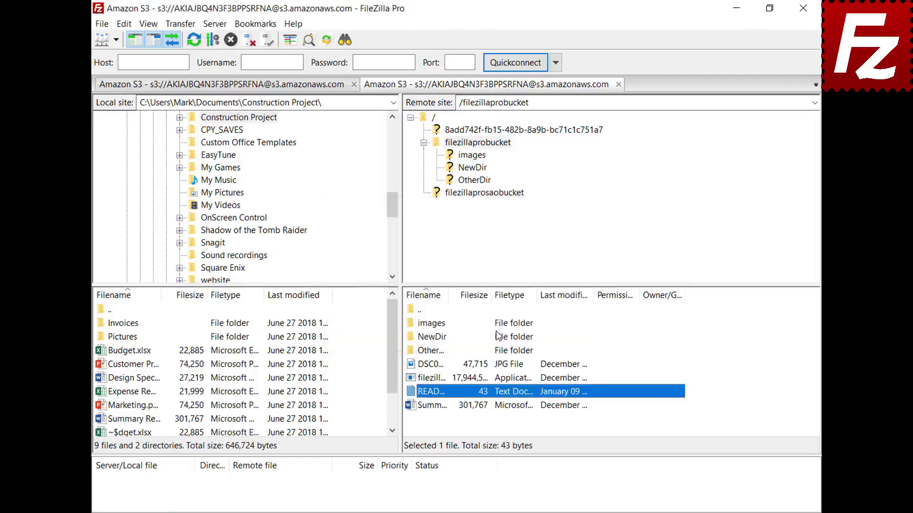
pyautogui.click(101, 24)
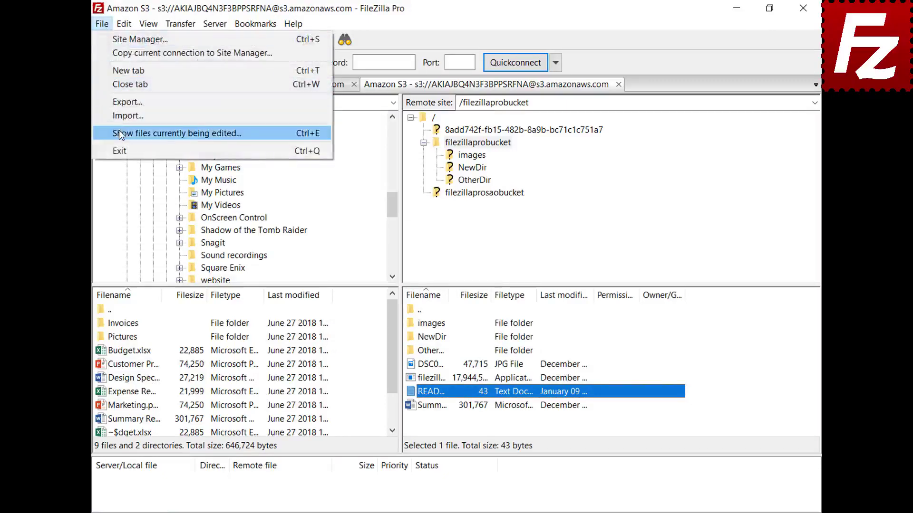
pyautogui.click(120, 134)
pyautogui.click(426, 229)
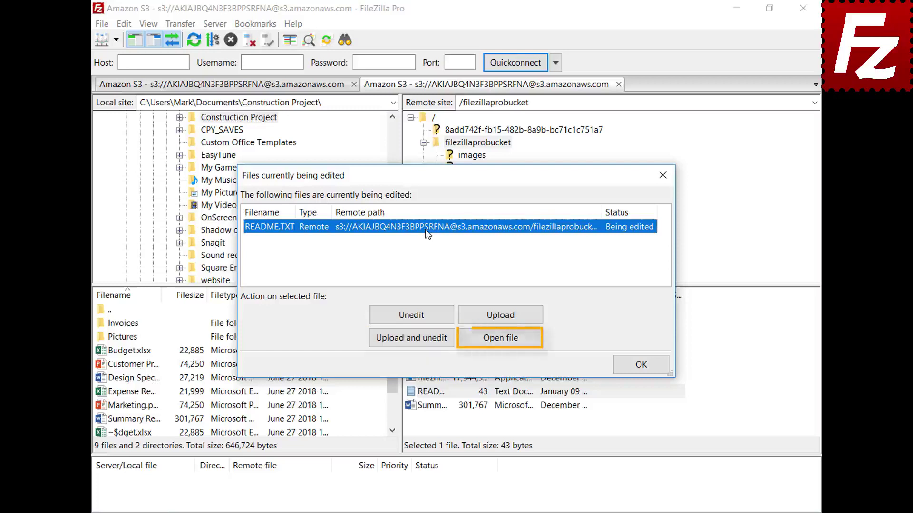
pyautogui.click(642, 365)
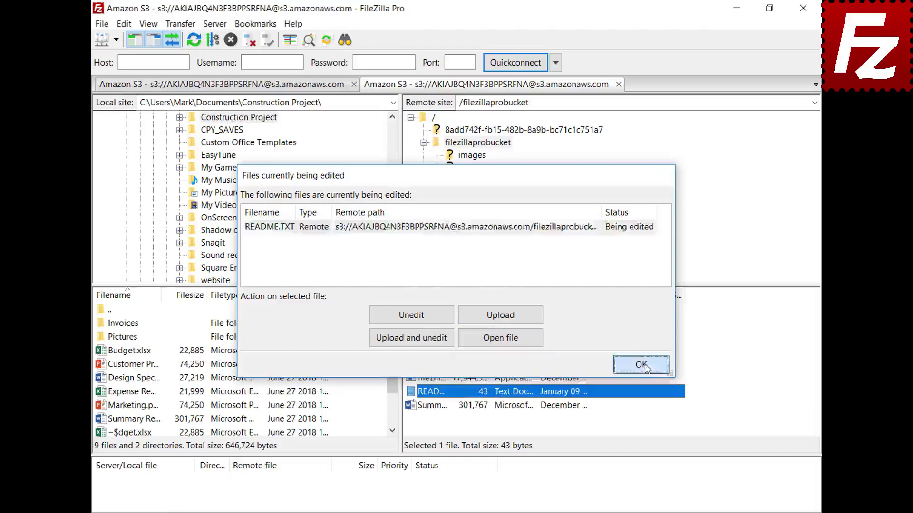
pyautogui.click(124, 24)
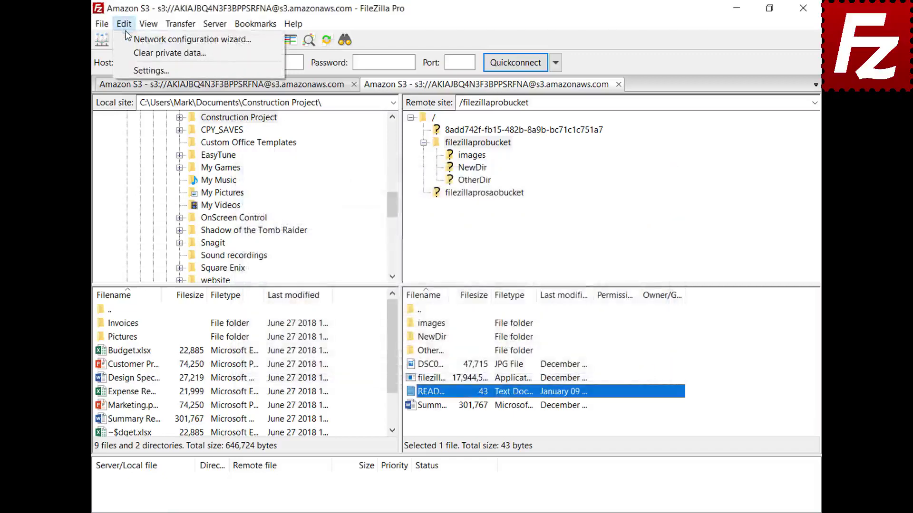
# - Under File editing > Filetype associations, paste jpg "C:\Windows\system32\mspaint.exe" as a custom association and confirm
pyautogui.click(130, 71)
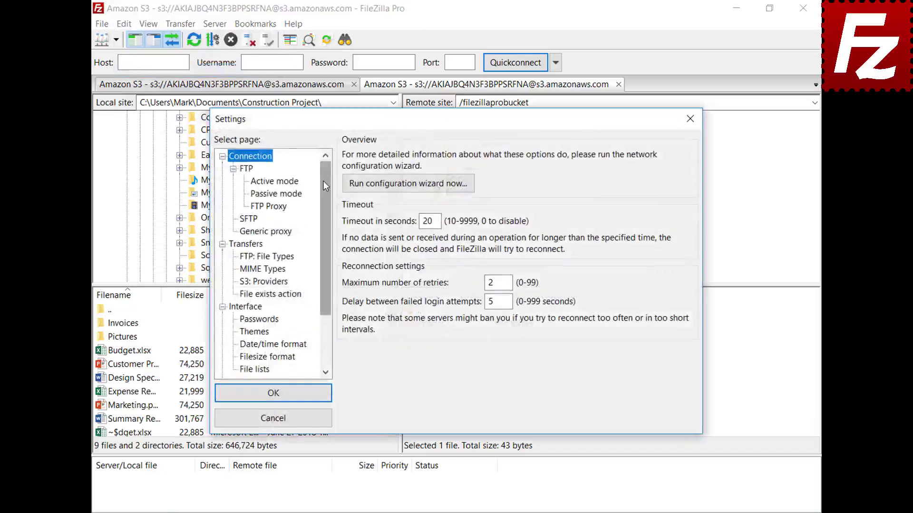
pyautogui.moveTo(323, 180); pyautogui.dragTo(331, 247)
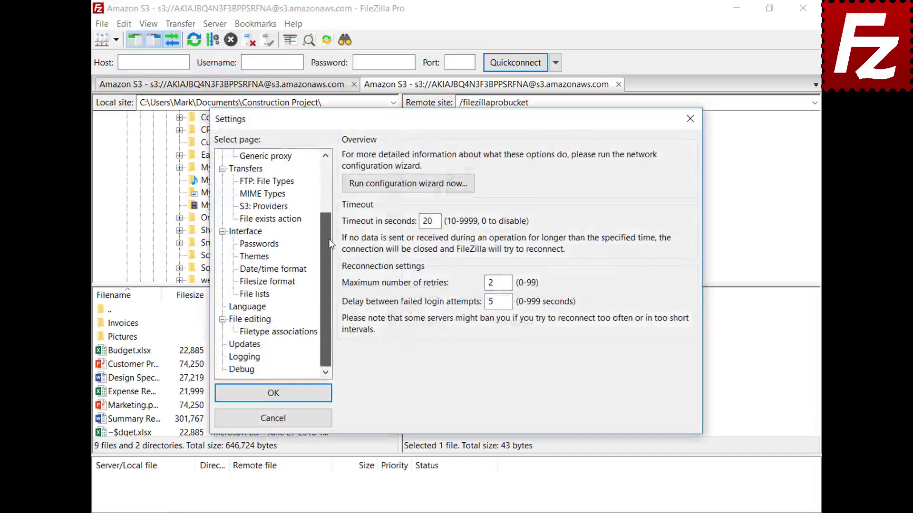
pyautogui.click(237, 322)
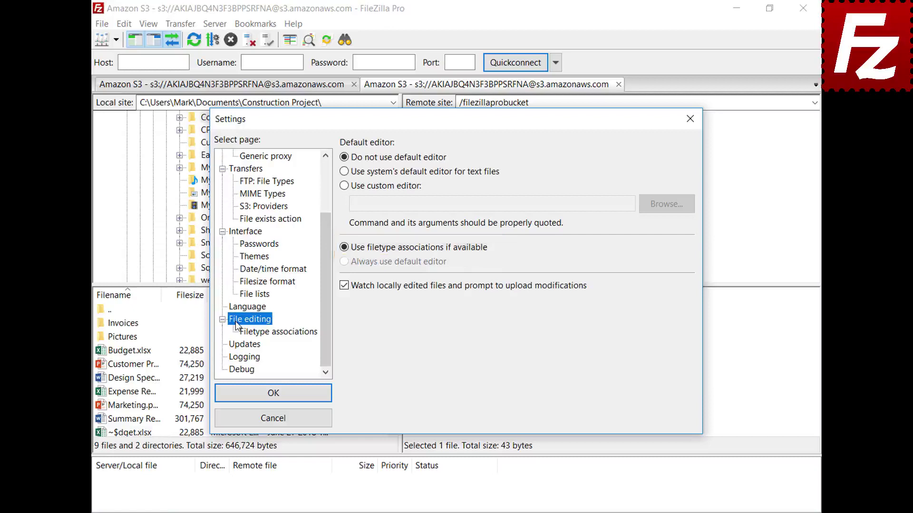
pyautogui.click(285, 333)
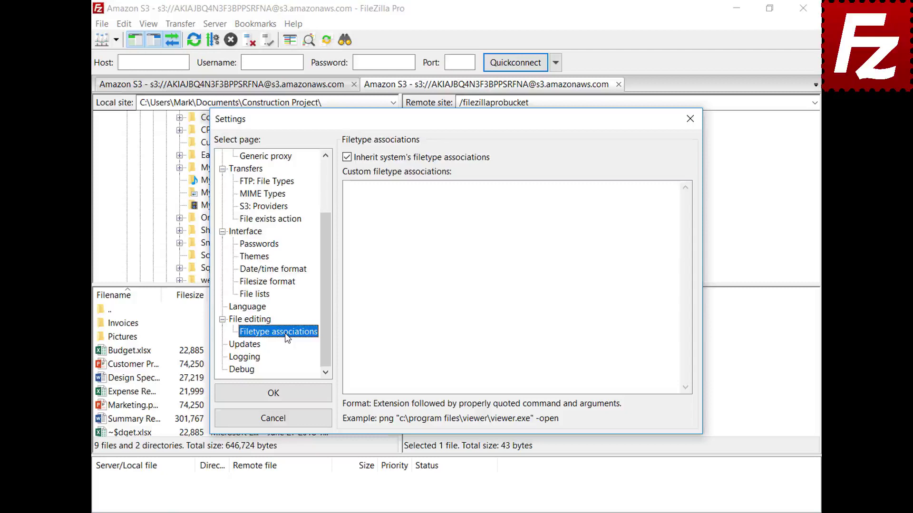
pyautogui.click(658, 199)
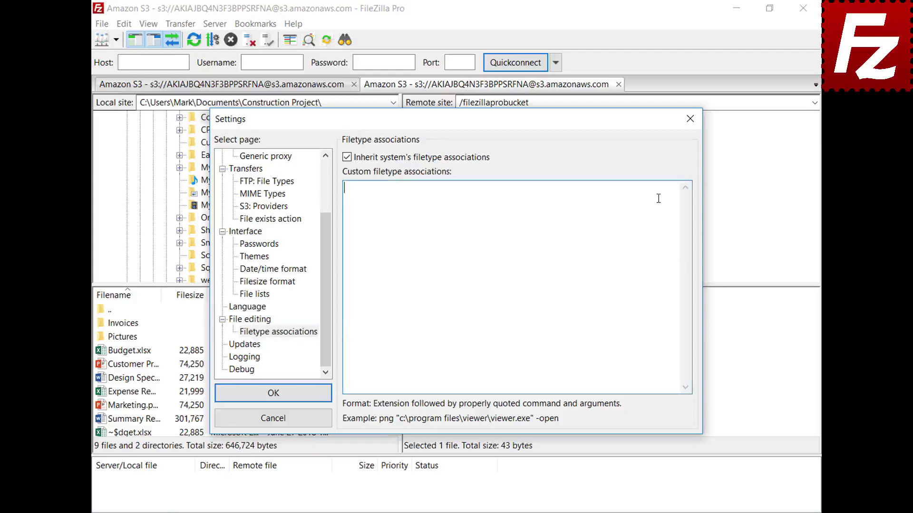
pyautogui.write('jpg "C:\\Windows\\system32\\mspaint.exe"')
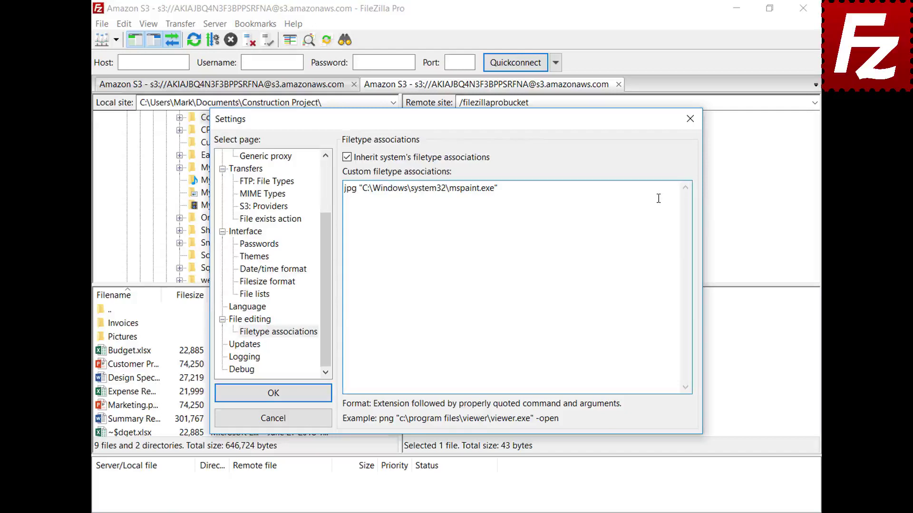
pyautogui.click(224, 399)
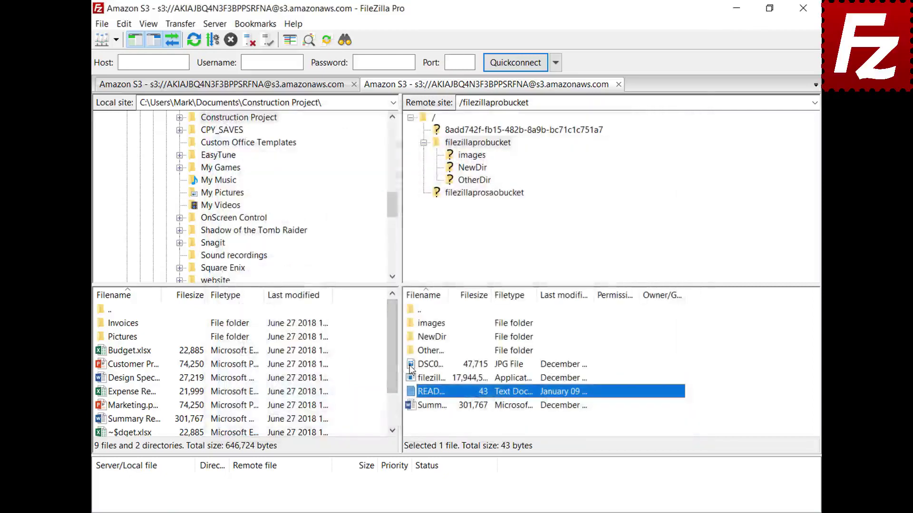
# - Open DSC00079 from the bucket via View/Edit so it launches in Paint, then close Paint
pyautogui.rightClick(413, 365)
pyautogui.click(428, 405)
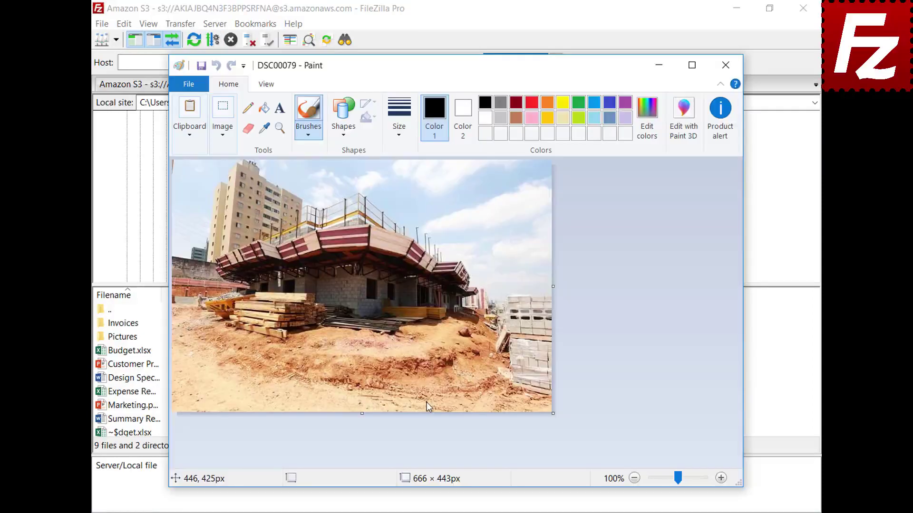
pyautogui.click(725, 65)
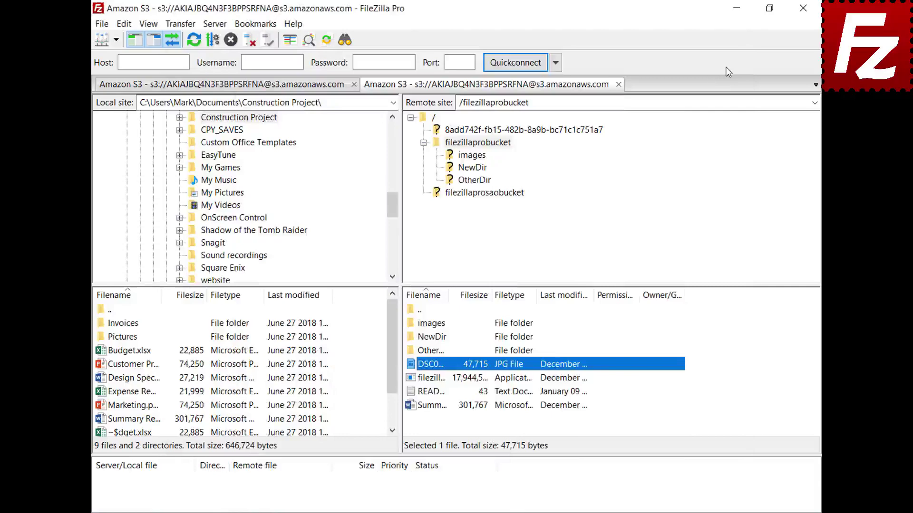
# - Return to the program settings and show the File editing page
pyautogui.click(123, 23)
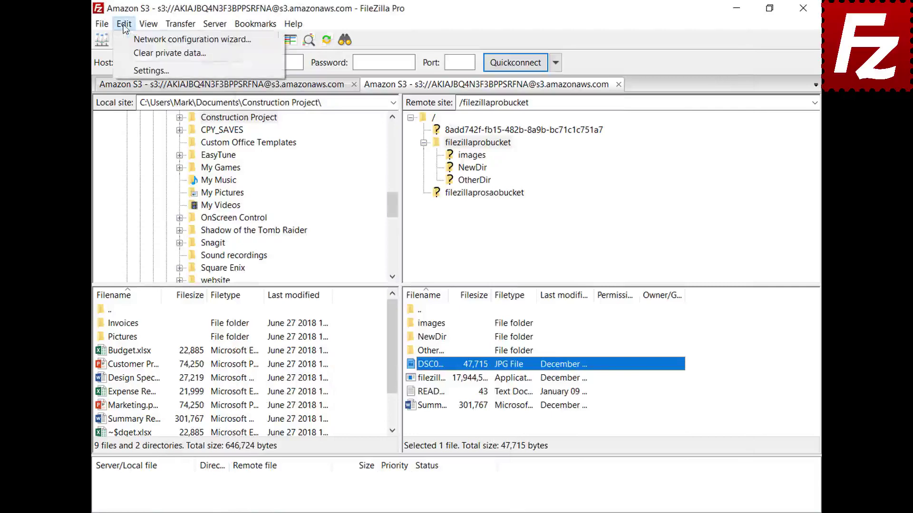
pyautogui.click(132, 70)
pyautogui.moveTo(325, 170); pyautogui.dragTo(331, 233)
pyautogui.click(236, 323)
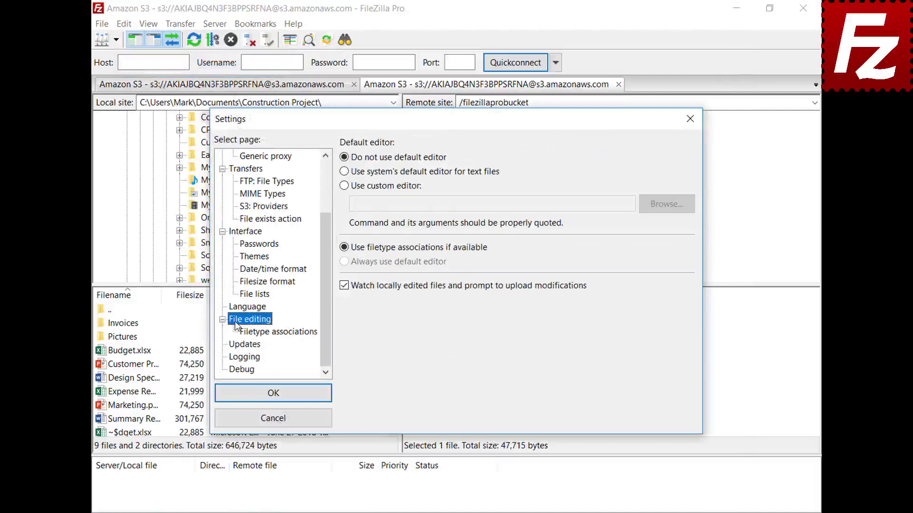
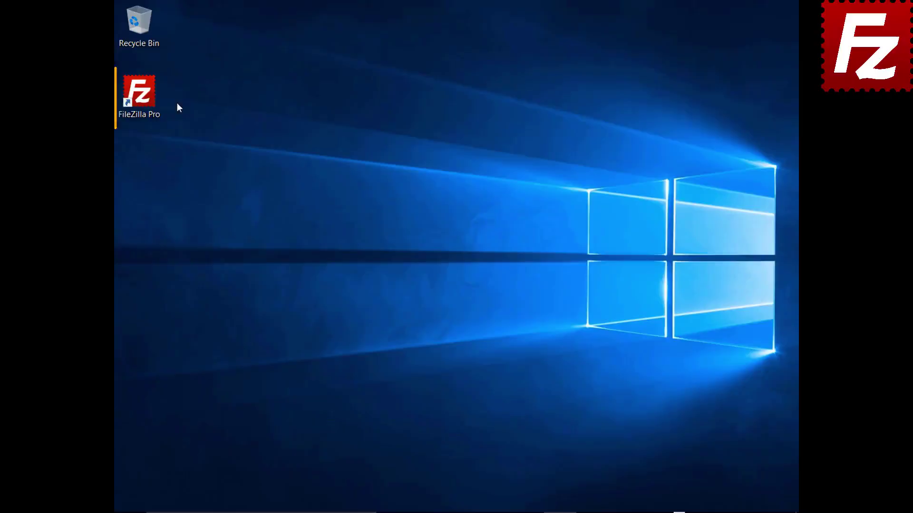
# - Launch FileZilla Pro, connect to the saved FTP site, and start adding a new bookmark
pyautogui.doubleClick(143, 97)
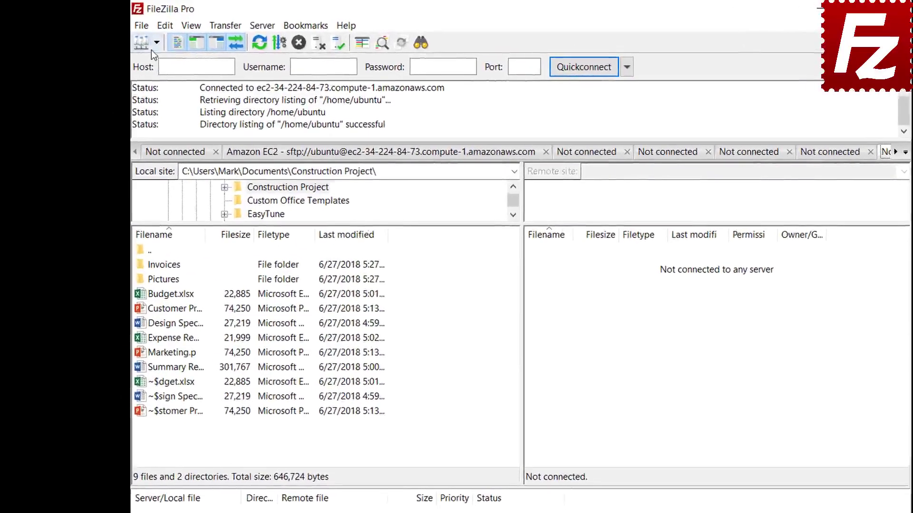
pyautogui.click(136, 37)
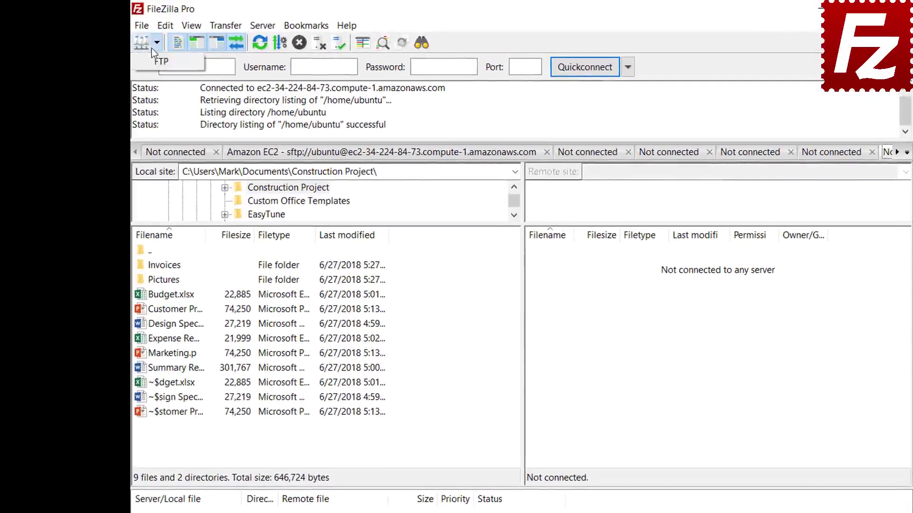
pyautogui.click(161, 61)
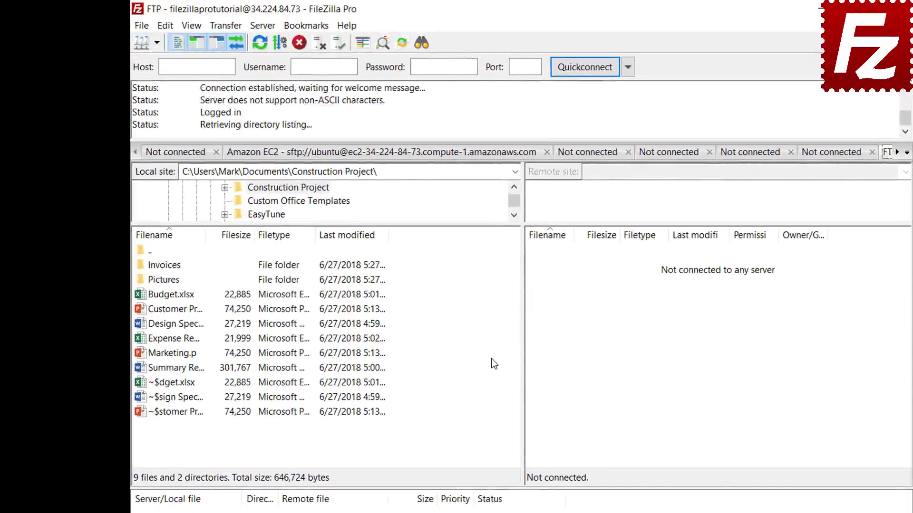
pyautogui.click(309, 32)
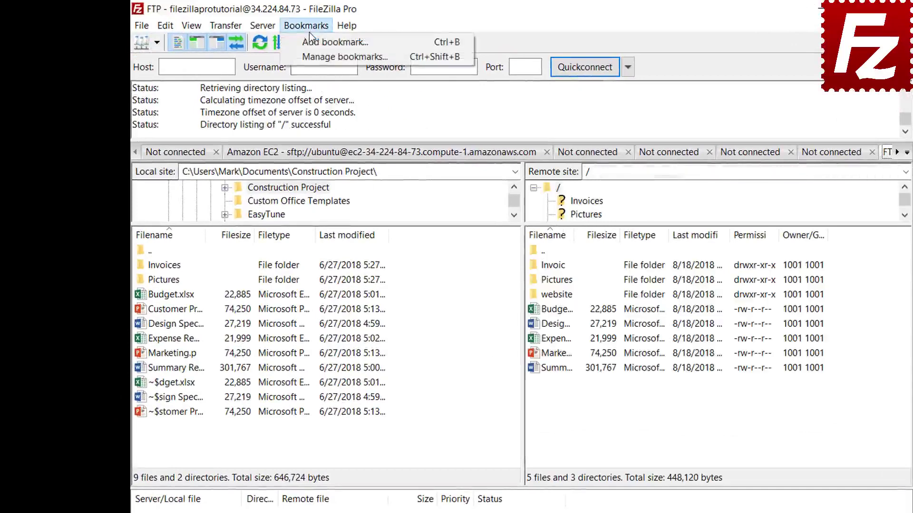
pyautogui.click(310, 43)
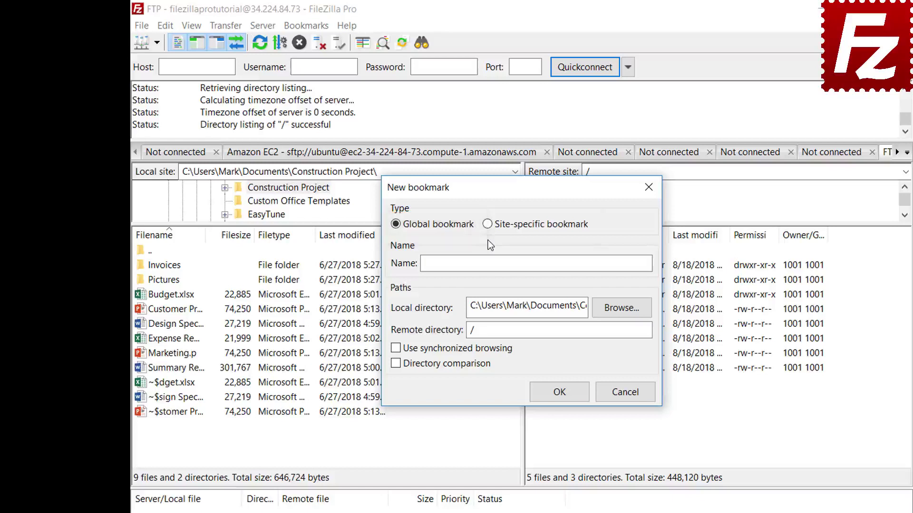
# - Save site-specific bookmark 'FTP-Pictures' with local folder Pictures and remote directory /Pictures
pyautogui.click(489, 227)
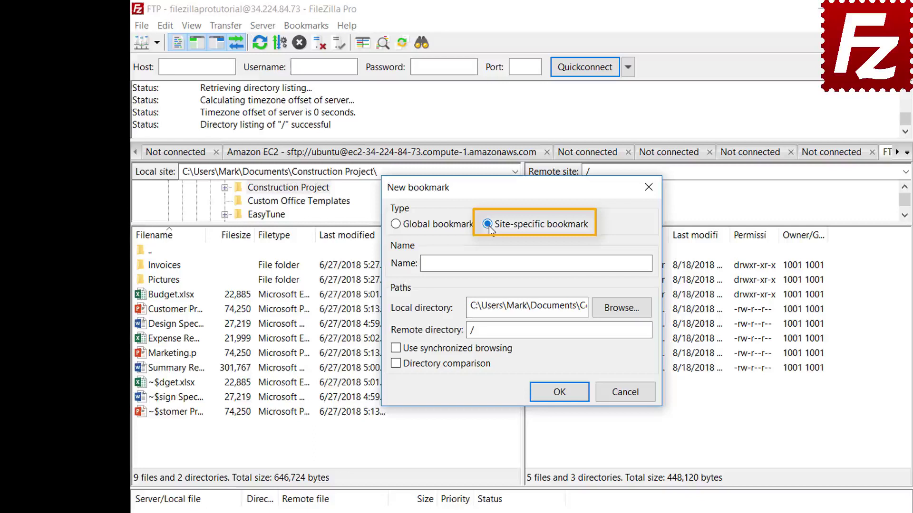
pyautogui.click(603, 262)
pyautogui.write('FTP-')
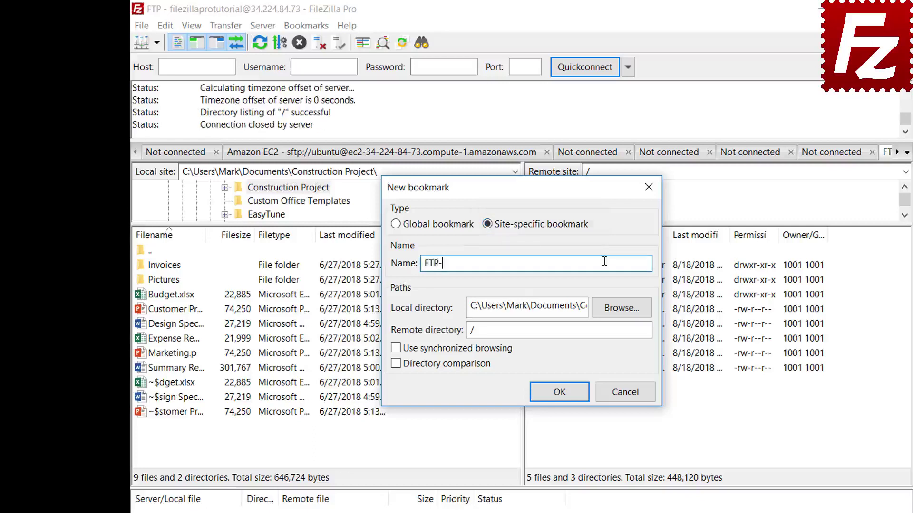
pyautogui.write('Pictures')
pyautogui.click(622, 310)
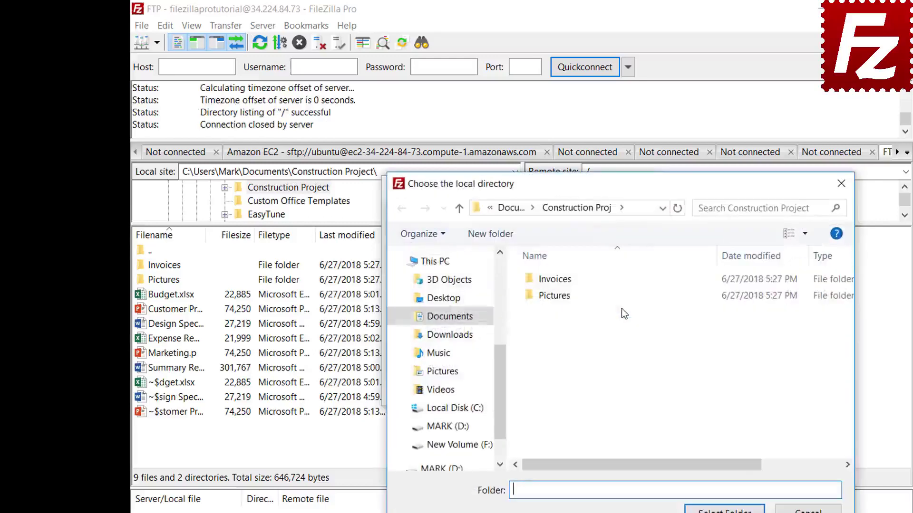
pyautogui.doubleClick(558, 298)
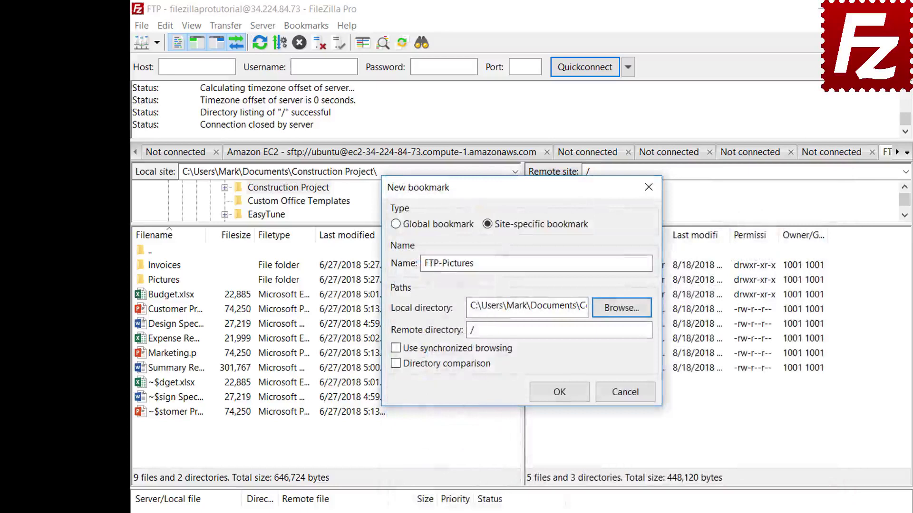
pyautogui.click(623, 333)
pyautogui.write('P')
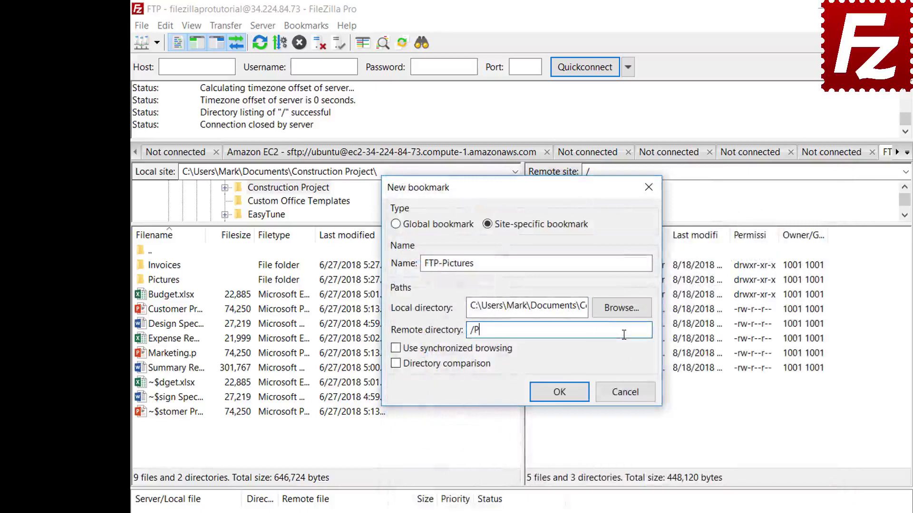
pyautogui.write('ictures')
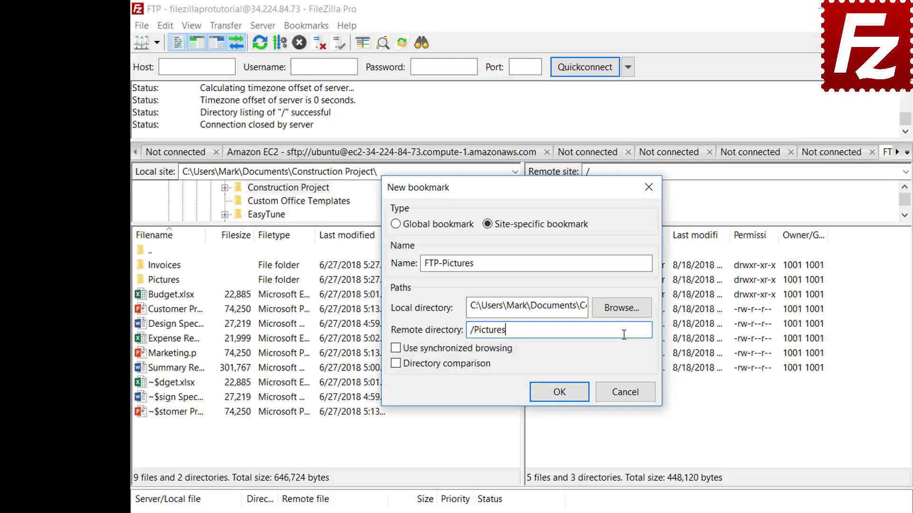
pyautogui.click(568, 400)
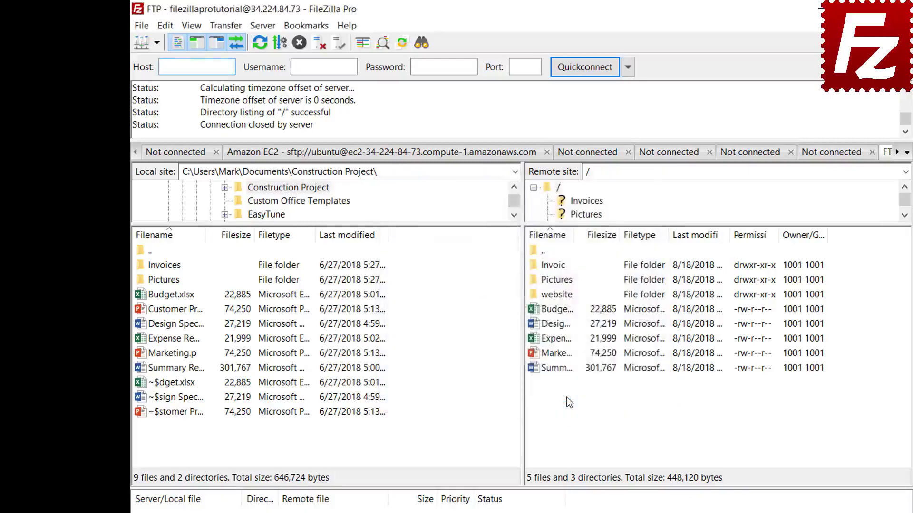
# - Jump to the FTP-Pictures bookmark, then disconnect from the FTP server
pyautogui.click(306, 26)
pyautogui.click(309, 76)
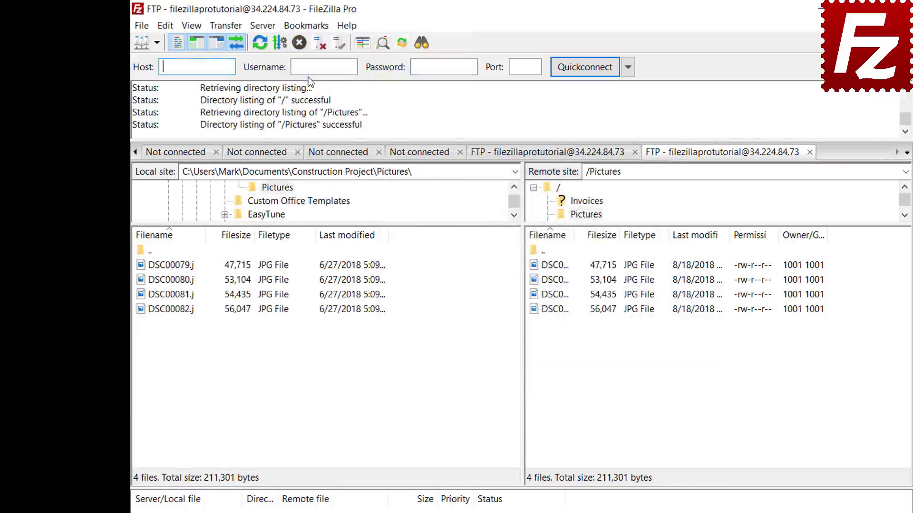
pyautogui.click(318, 46)
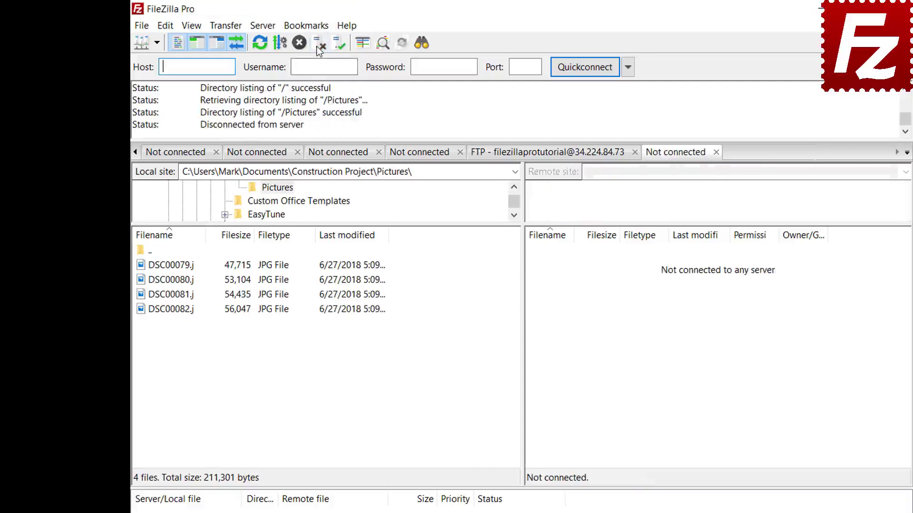
# - Connect through the FTP-Pictures bookmark from the Site Manager
pyautogui.click(141, 26)
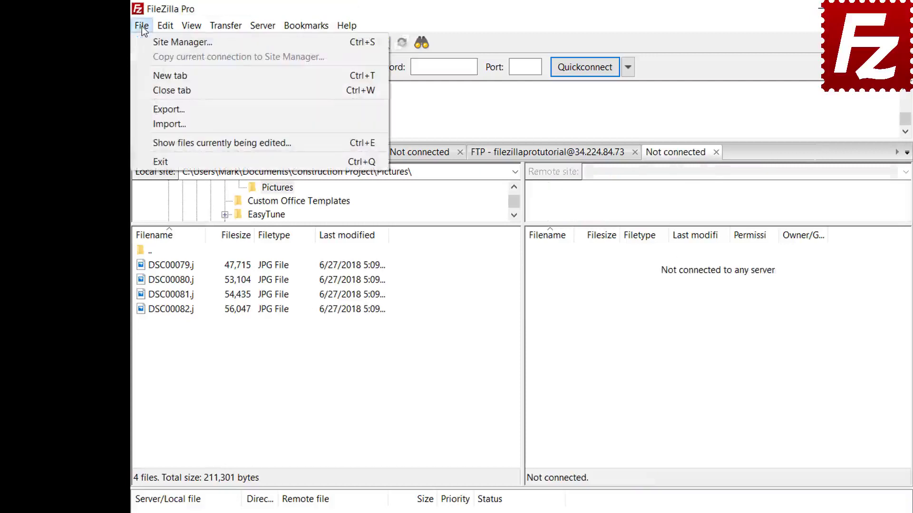
pyautogui.click(147, 42)
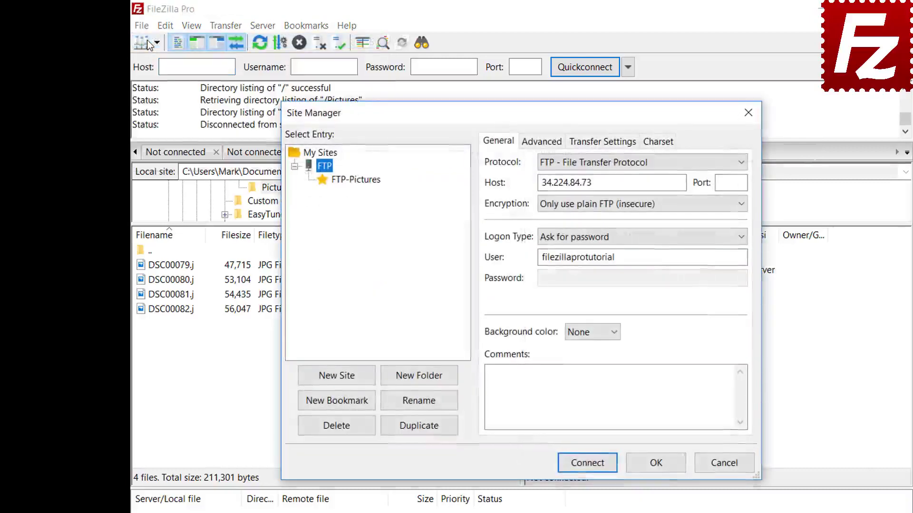
pyautogui.click(358, 180)
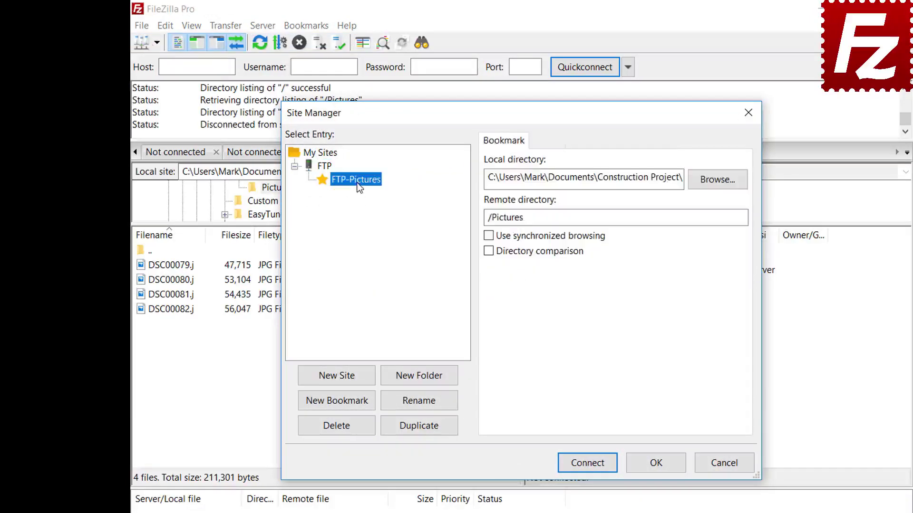
pyautogui.click(593, 464)
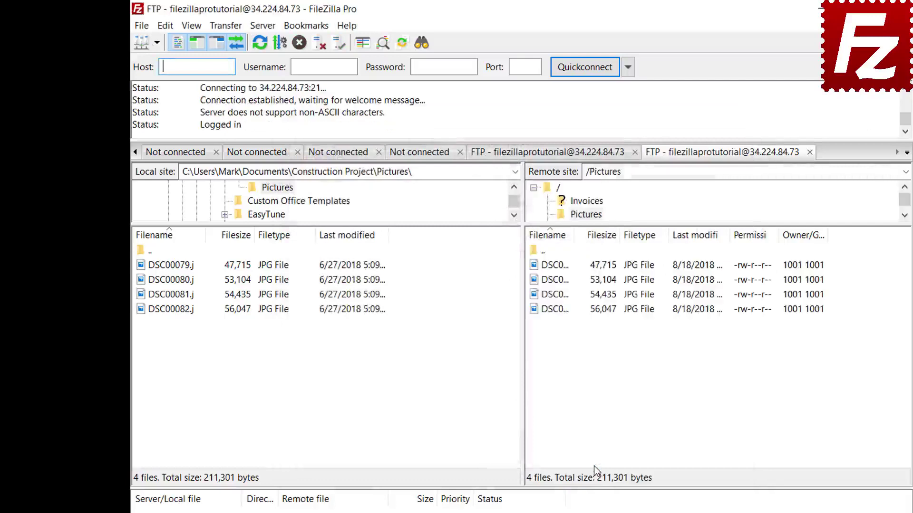
# - Review the FTP-Pictures site-specific bookmark and its directories in the bookmark manager
pyautogui.click(306, 25)
pyautogui.click(314, 51)
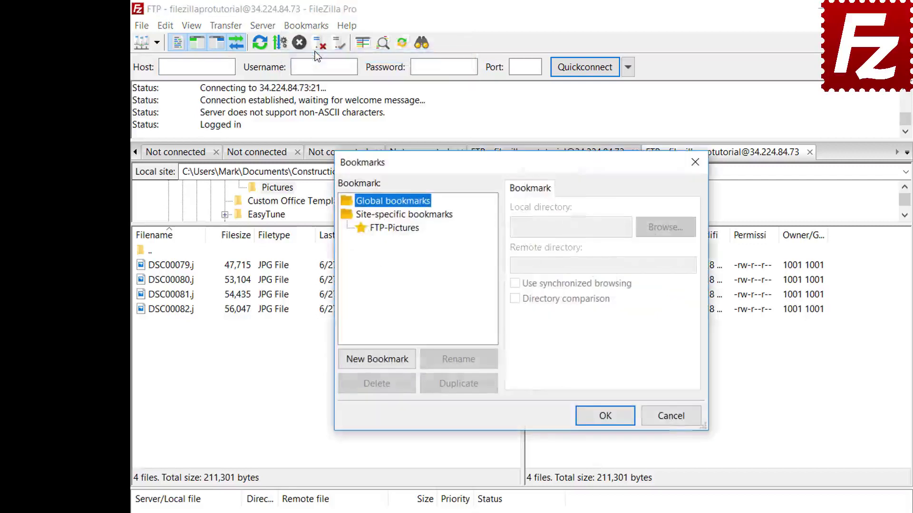
pyautogui.click(398, 228)
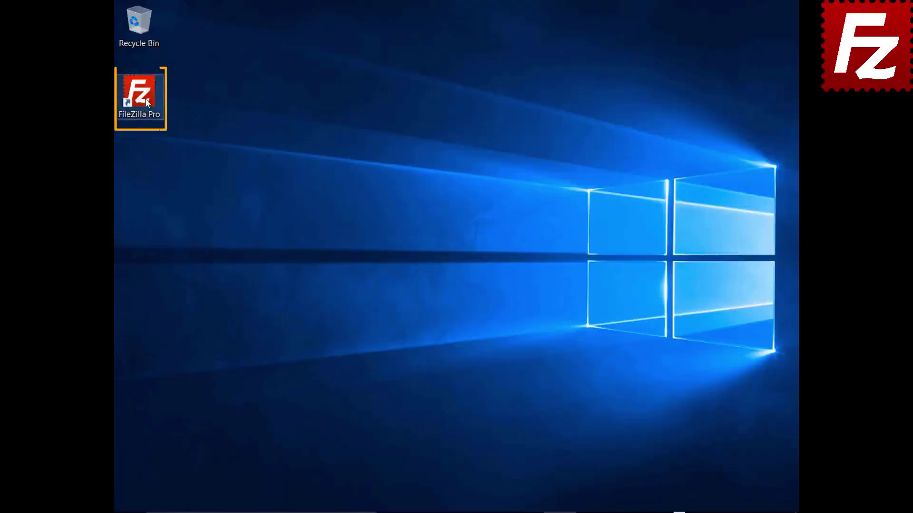
# - Relaunch FileZilla Pro and connect to the saved Amazon S3 site
pyautogui.doubleClick(144, 98)
pyautogui.click(149, 41)
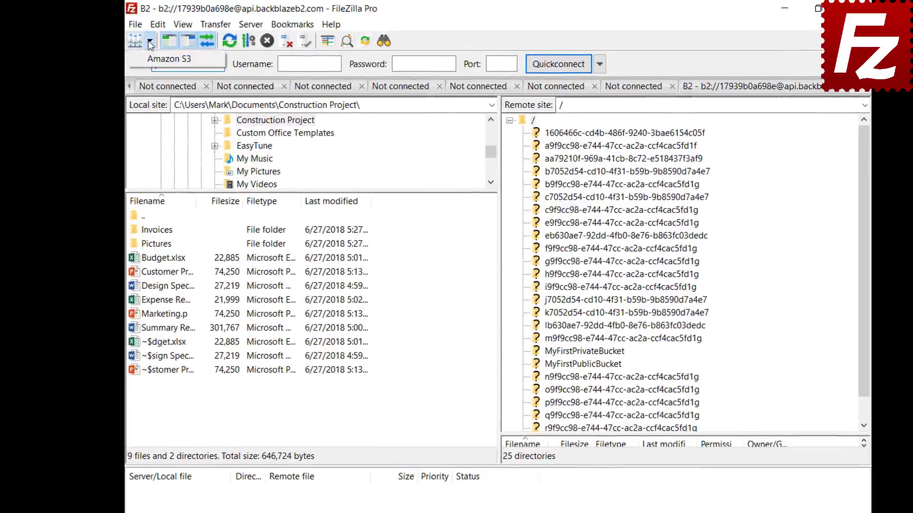
pyautogui.click(149, 58)
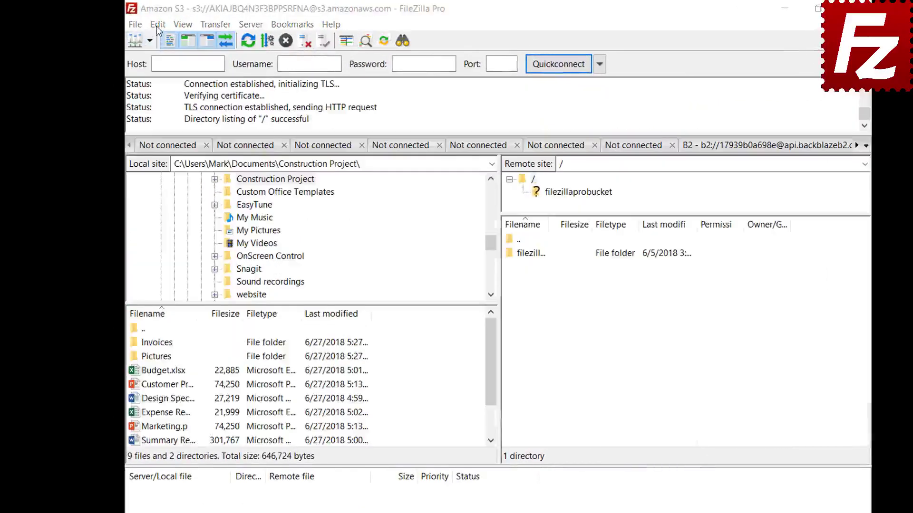
# - Open Settings > Interface and list the file and directory pane layouts
pyautogui.click(157, 24)
pyautogui.click(160, 74)
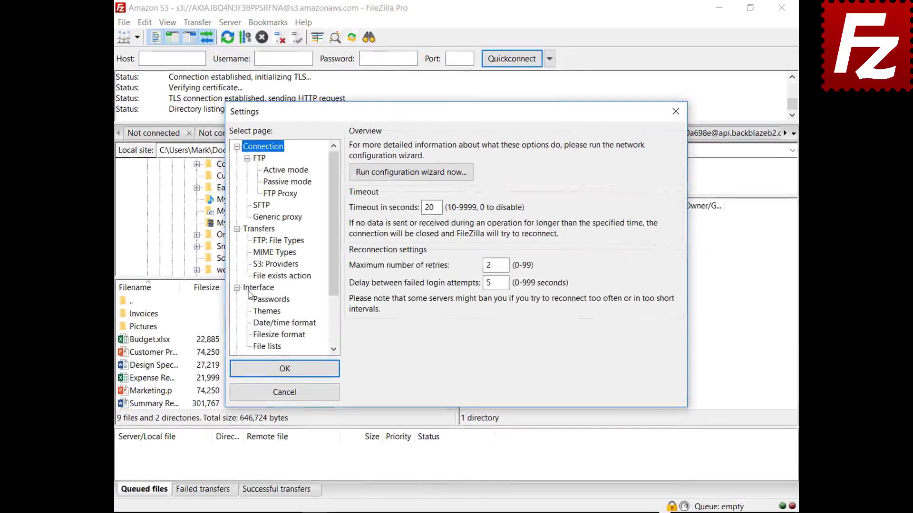
pyautogui.click(256, 288)
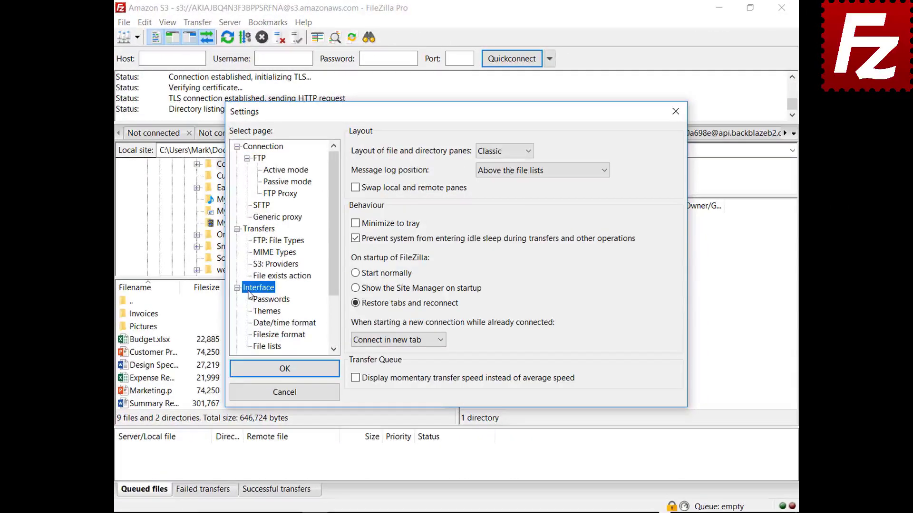
pyautogui.click(503, 152)
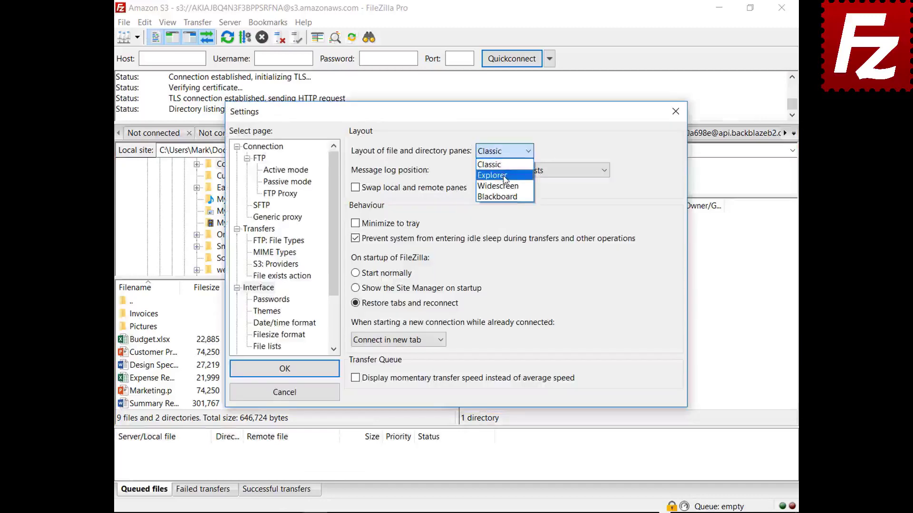
# - Preview the Explorer and Widescreen pane layouts with the Settings dialog moved aside
pyautogui.click(497, 166)
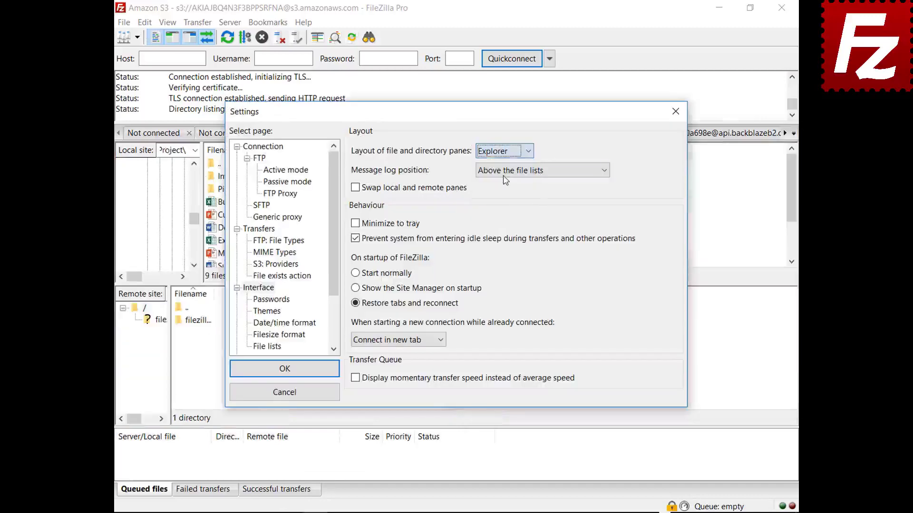
pyautogui.moveTo(464, 112); pyautogui.dragTo(479, 511)
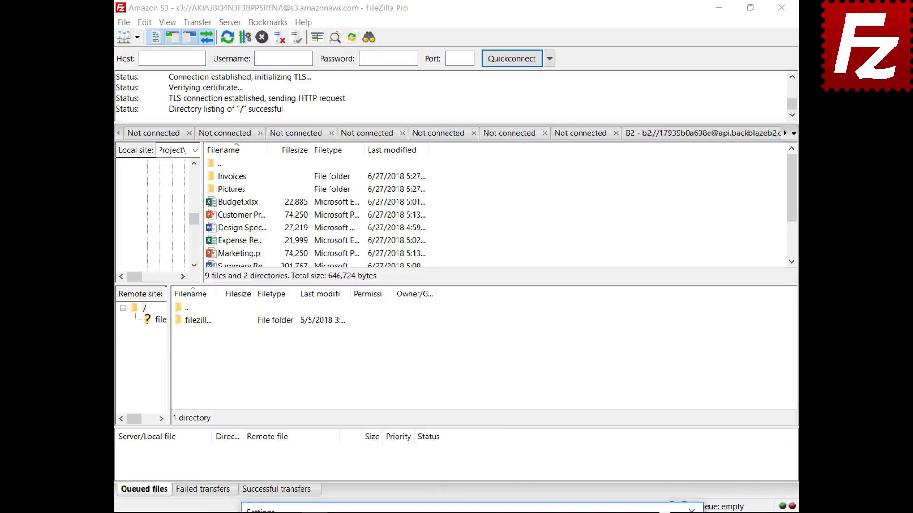
pyautogui.moveTo(480, 510); pyautogui.dragTo(456, 112)
pyautogui.click(494, 153)
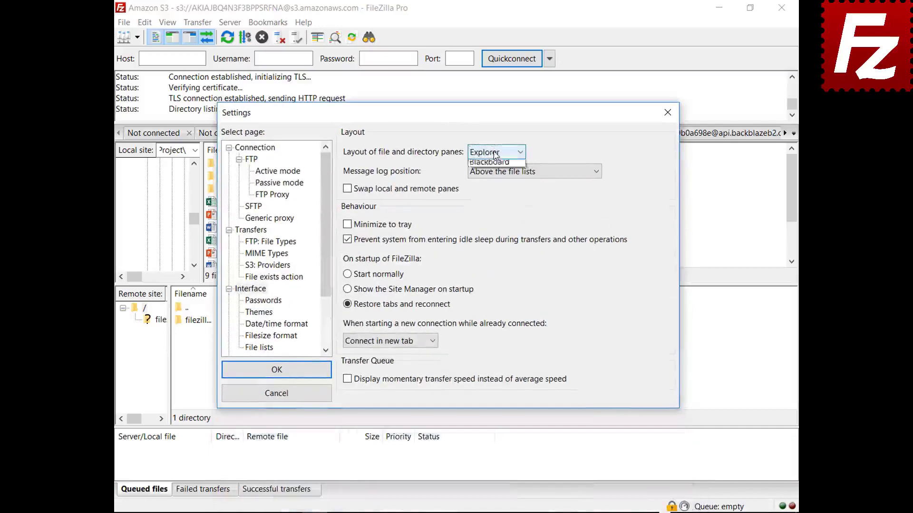
pyautogui.click(492, 187)
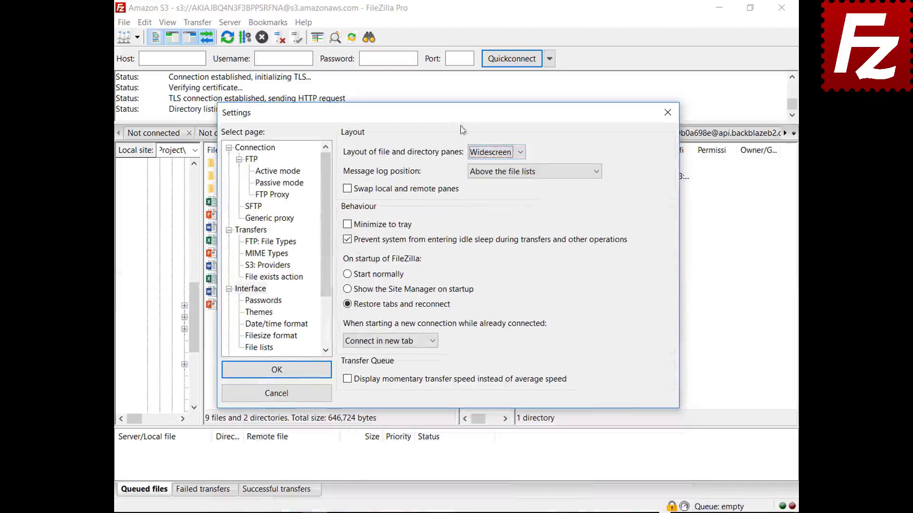
pyautogui.moveTo(460, 121)
pyautogui.mouseDown()
pyautogui.moveTo(483, 511)
pyautogui.moveTo(453, 122)
pyautogui.mouseUp()
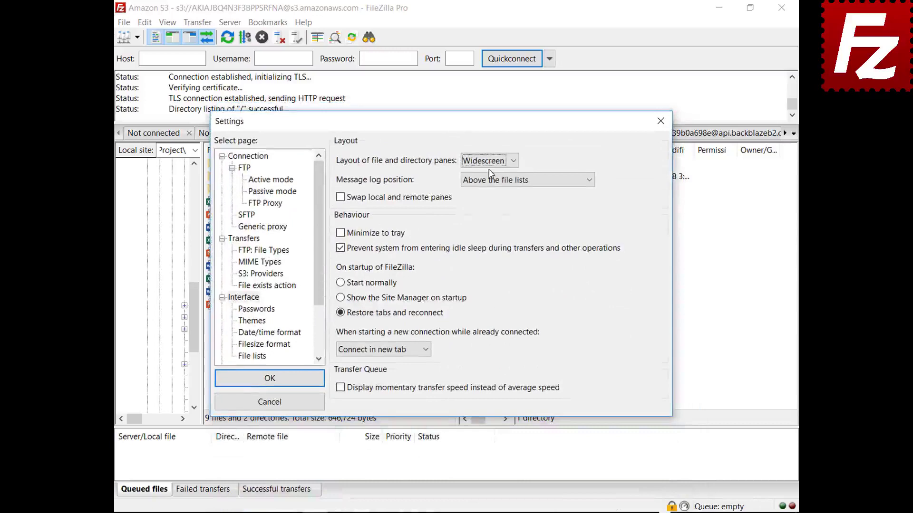
# - Preview the Blackboard layout, then set the panes back to the Classic layout
pyautogui.click(490, 162)
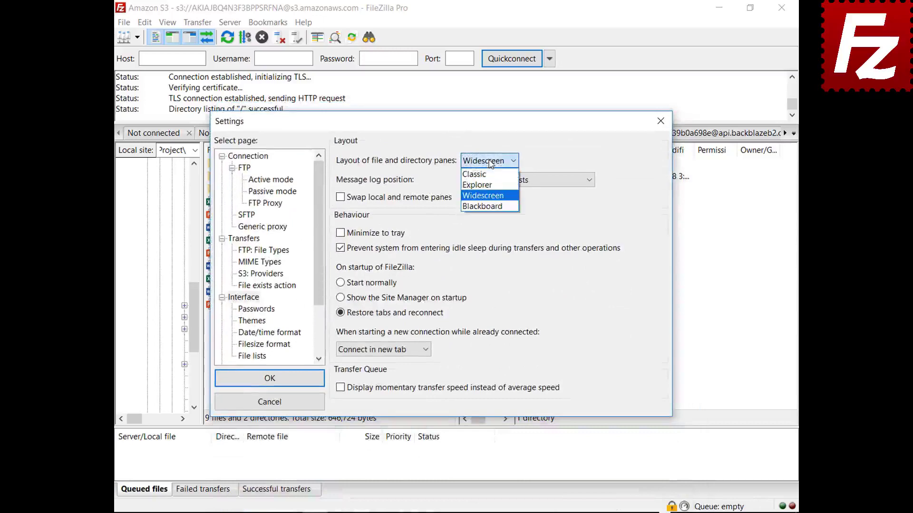
pyautogui.click(486, 207)
pyautogui.moveTo(441, 130); pyautogui.dragTo(443, 512)
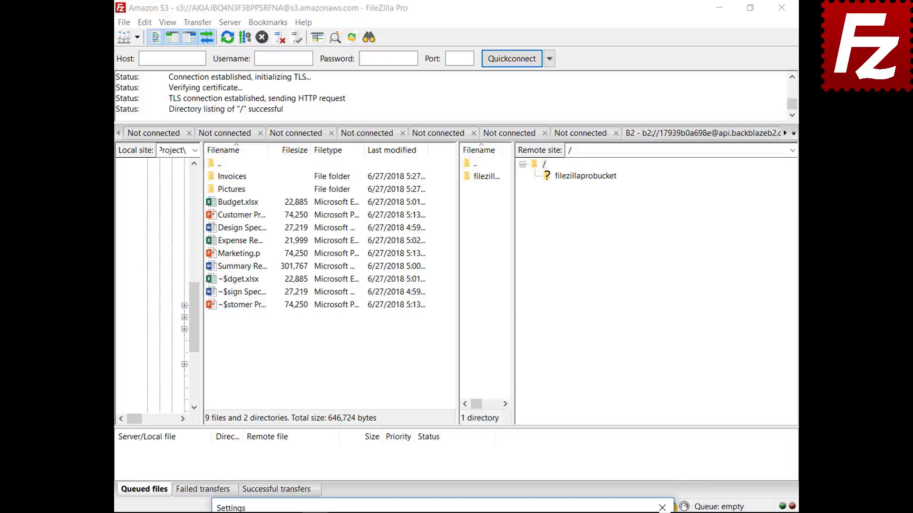
pyautogui.moveTo(490, 509); pyautogui.dragTo(467, 129)
pyautogui.click(468, 169)
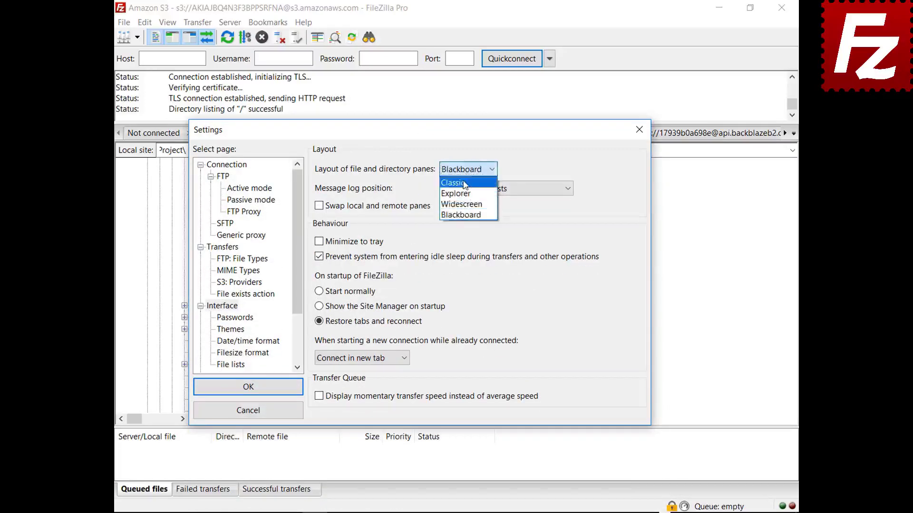
pyautogui.click(465, 184)
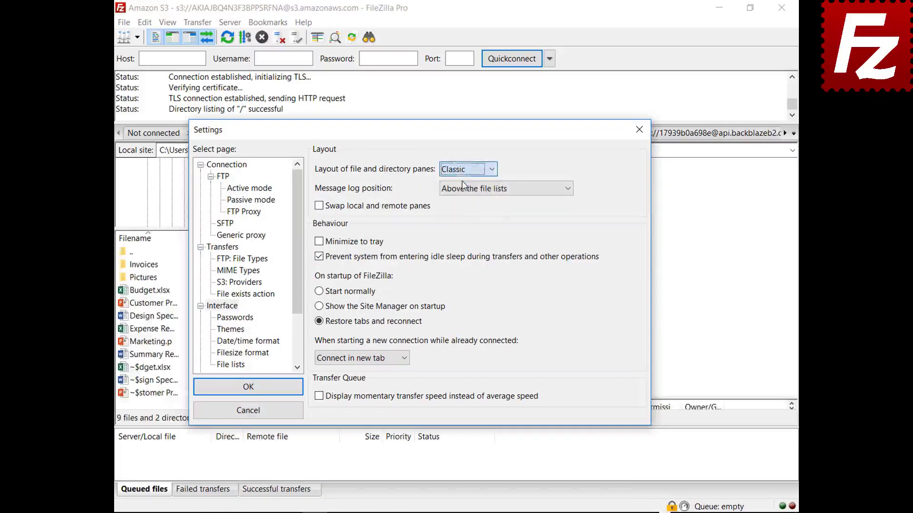
pyautogui.click(491, 191)
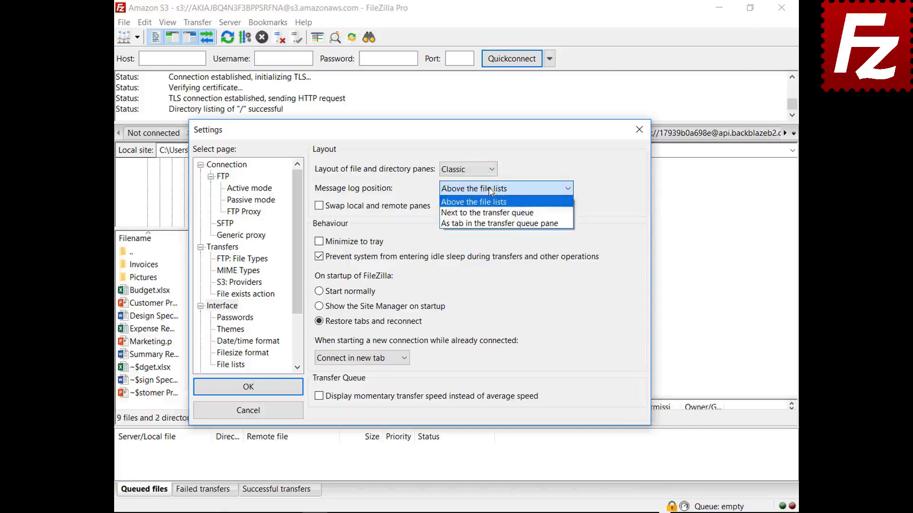
pyautogui.moveTo(491, 130); pyautogui.dragTo(514, 508)
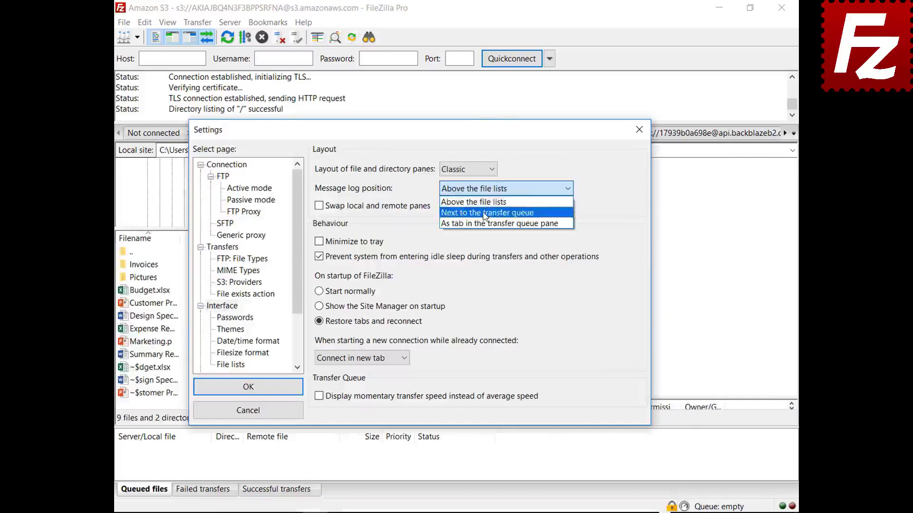
# - Set the message log position to 'As tab in the transfer queue pane'
pyautogui.click(484, 212)
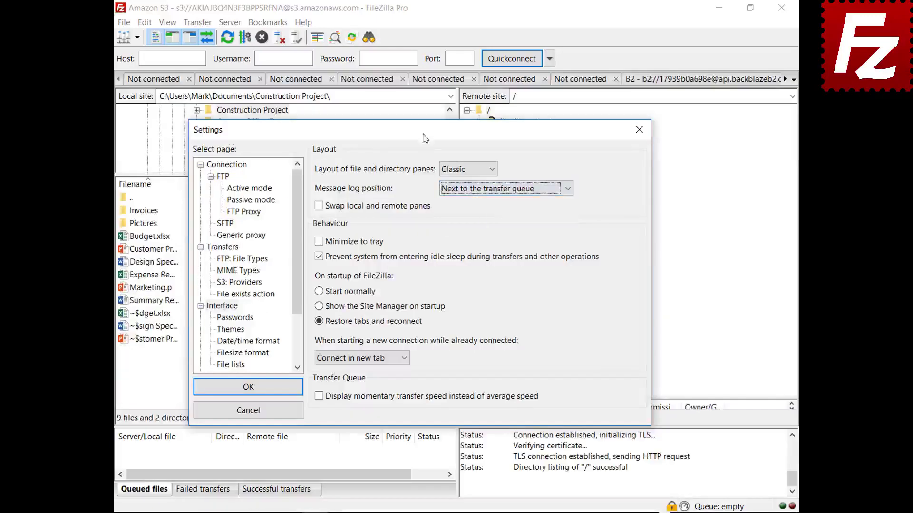
pyautogui.moveTo(425, 138); pyautogui.dragTo(444, 96)
pyautogui.click(523, 153)
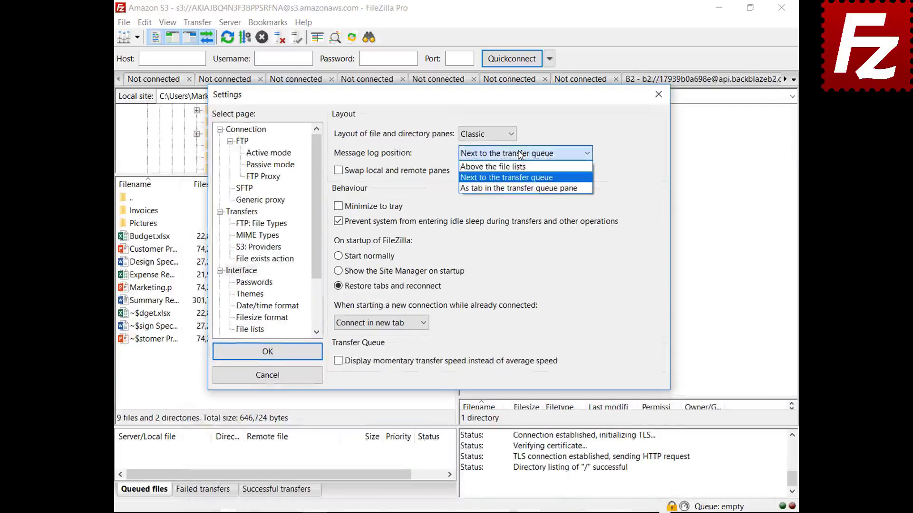
pyautogui.click(515, 188)
pyautogui.press('Return')
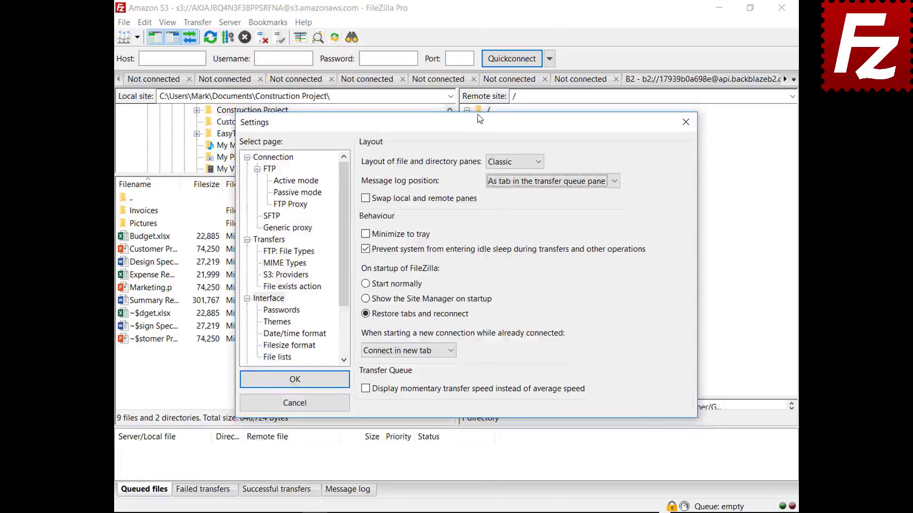
# - Enable 'Minimize to tray', save the settings, and minimize FileZilla to the tray
pyautogui.click(365, 233)
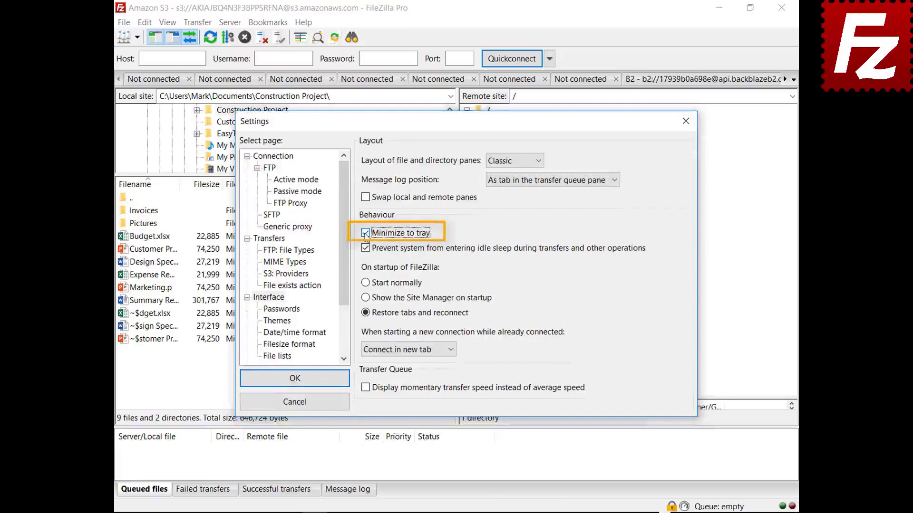
pyautogui.click(294, 378)
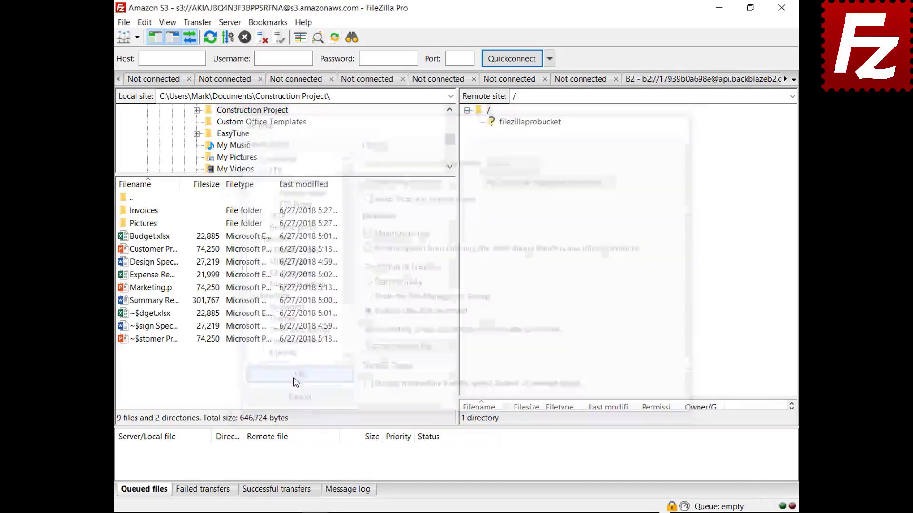
pyautogui.click(719, 7)
pyautogui.click(680, 510)
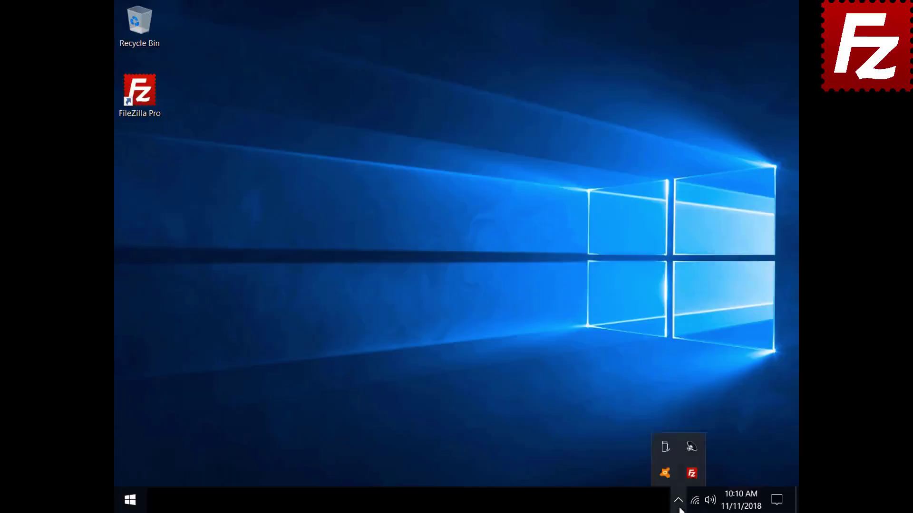
# - Restore FileZilla from the tray and change the Interface option for starting new connections
pyautogui.click(687, 476)
pyautogui.click(145, 22)
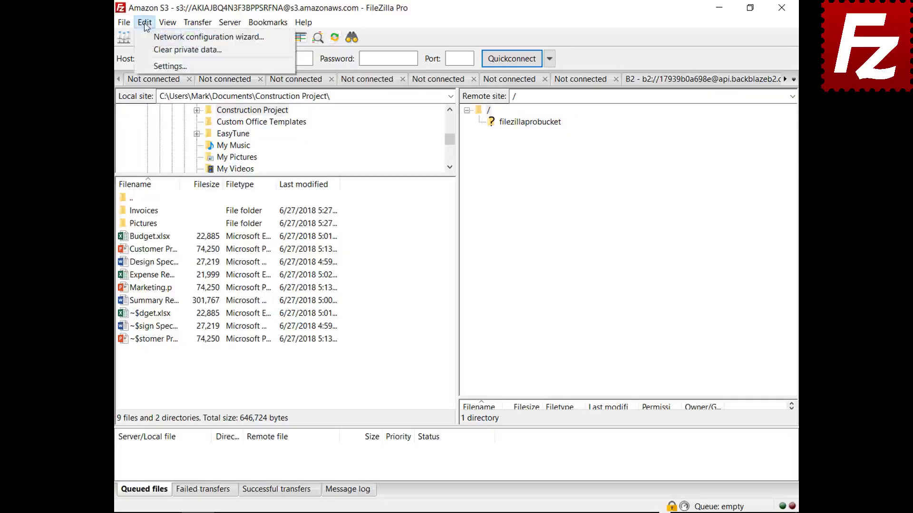
pyautogui.click(152, 64)
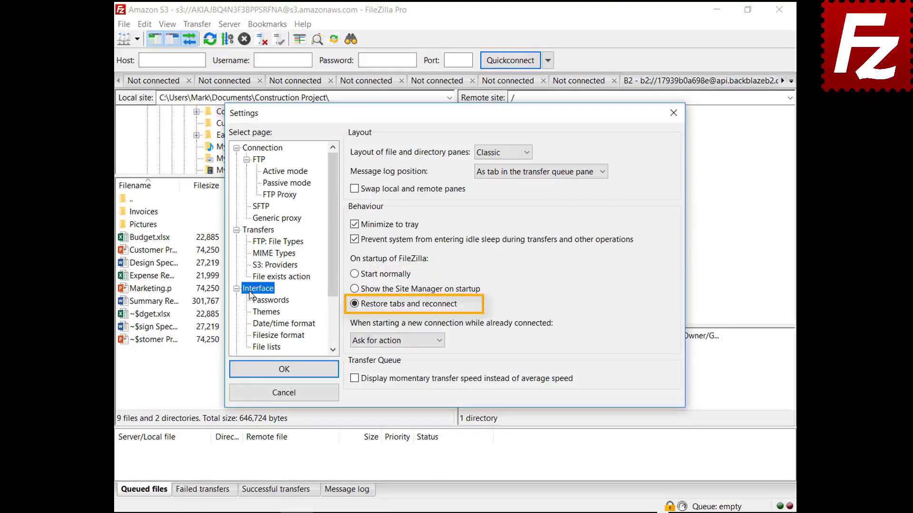
pyautogui.click(392, 342)
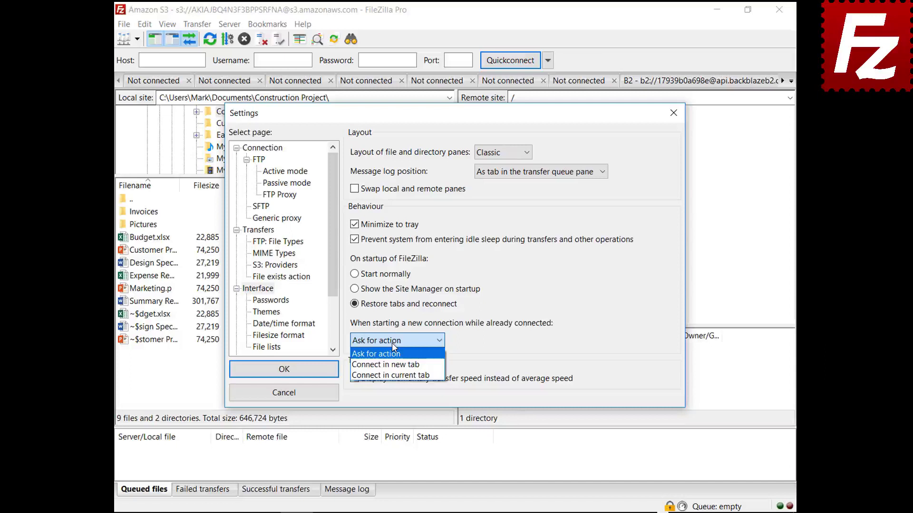
pyautogui.click(391, 365)
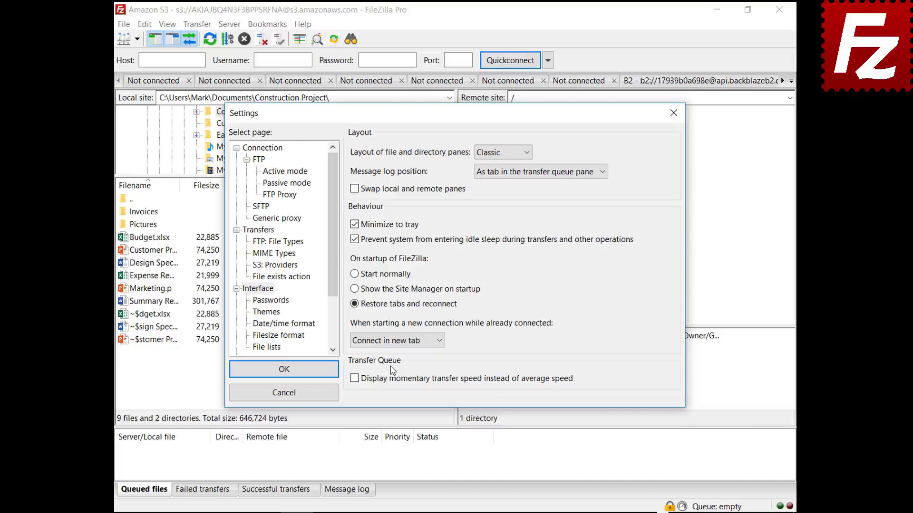
pyautogui.click(398, 346)
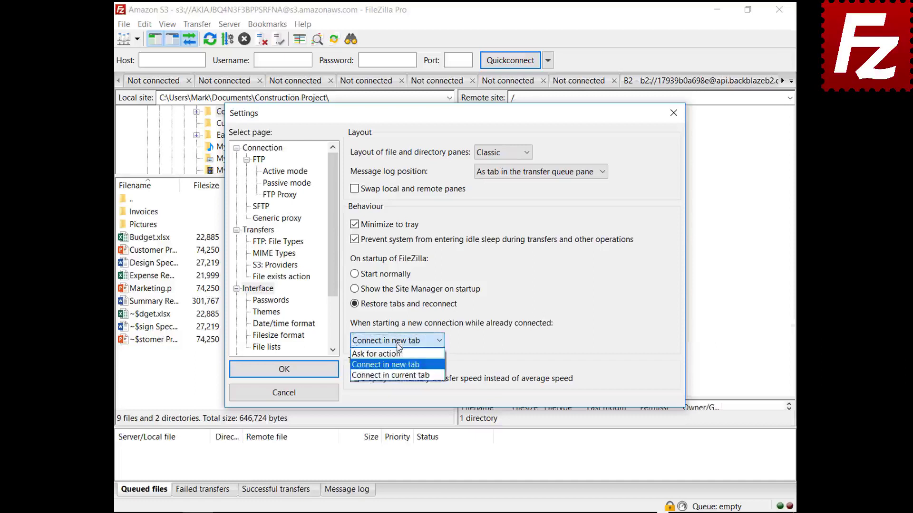
pyautogui.click(402, 375)
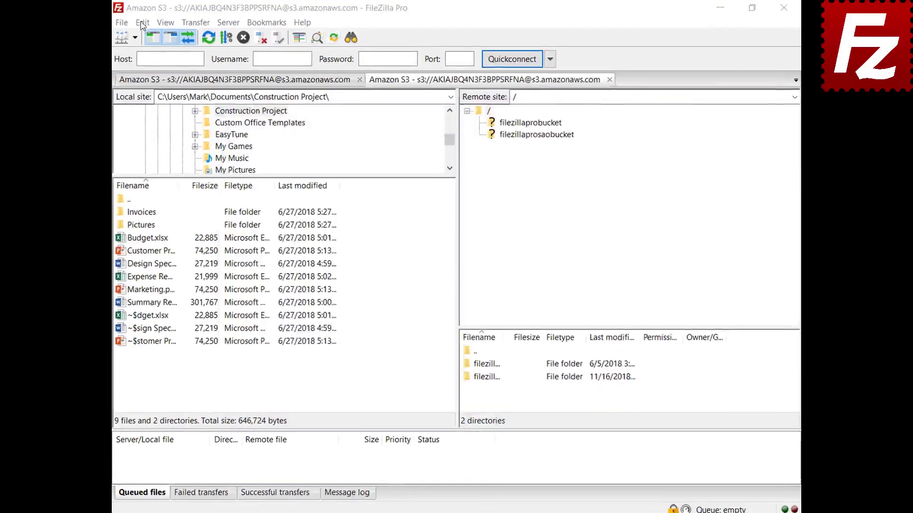
# - Set custom date format %B %d %Y and custom time format %H:%M:%S, then apply
pyautogui.click(145, 23)
pyautogui.click(123, 74)
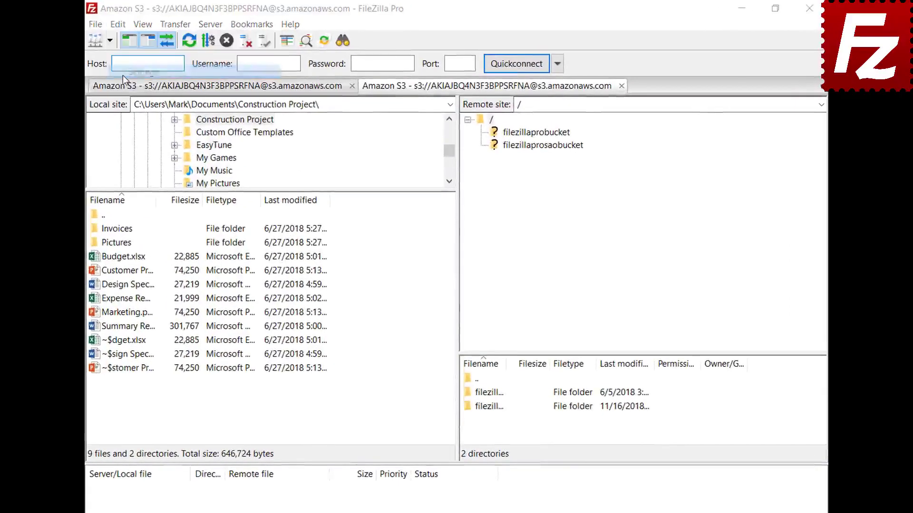
pyautogui.click(239, 355)
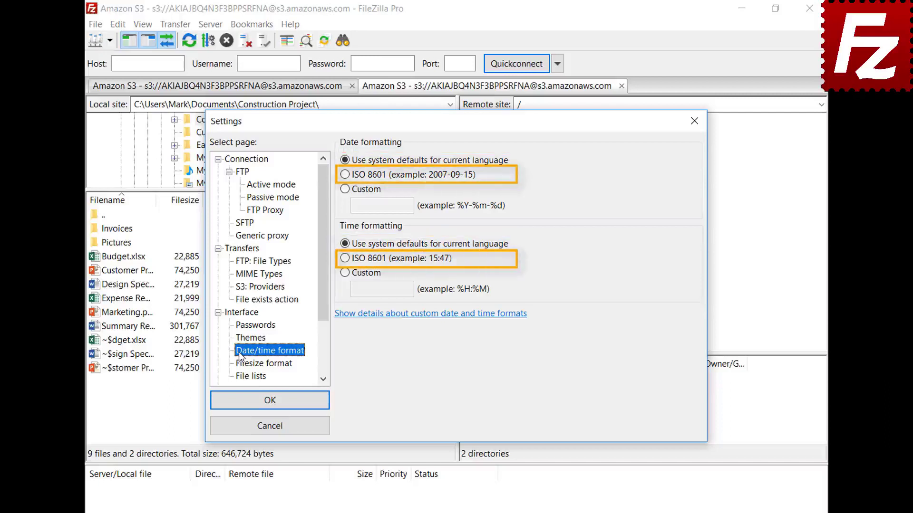
pyautogui.click(346, 190)
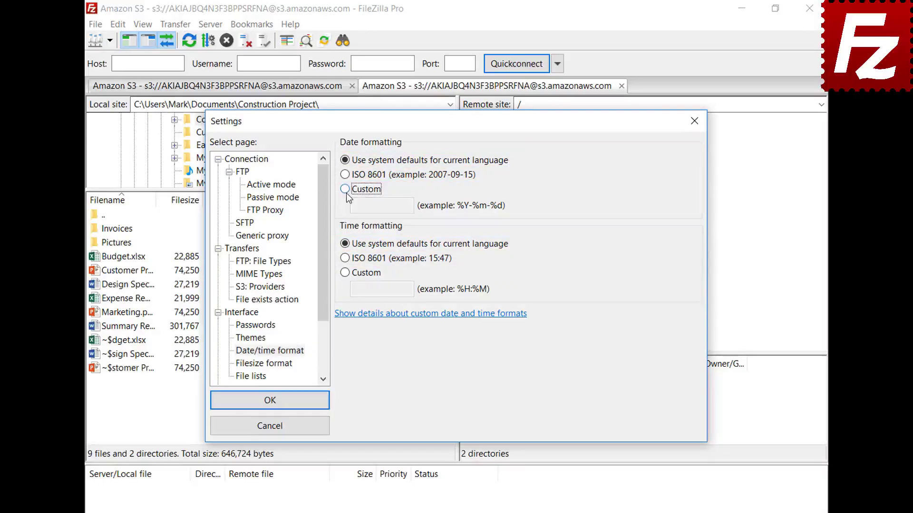
pyautogui.click(410, 206)
pyautogui.write('%B %d %Y')
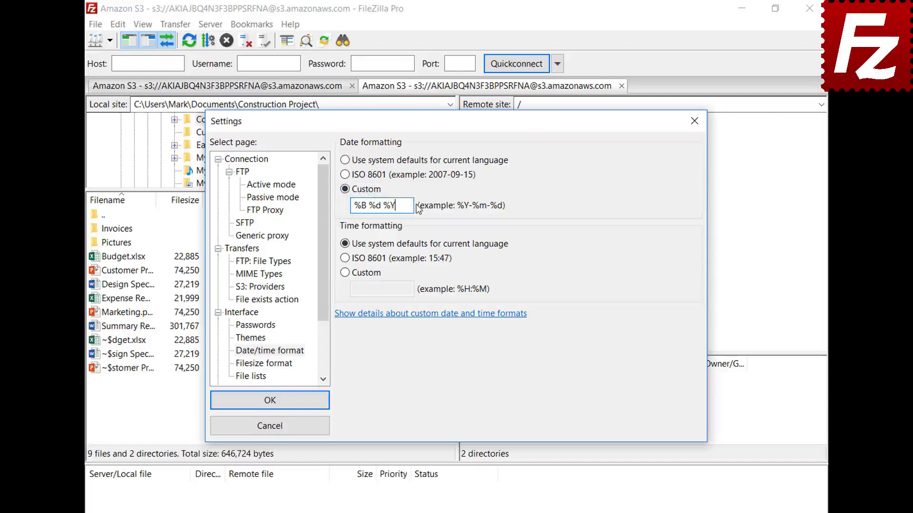
pyautogui.click(344, 273)
pyautogui.click(413, 290)
pyautogui.write('%H:%M:%S')
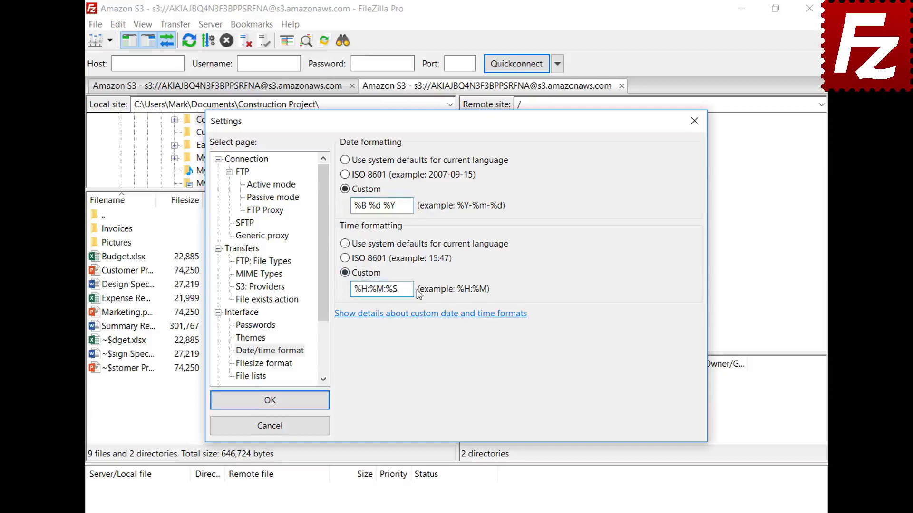
pyautogui.click(269, 400)
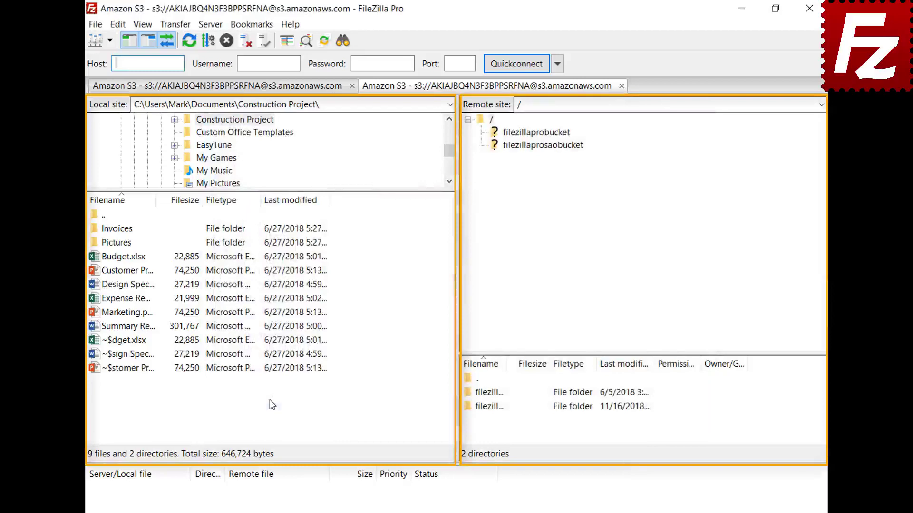
# - In Filesize format, keep the thousands separator, choose decimal SI prefixes, and set 2 decimal places
pyautogui.click(118, 24)
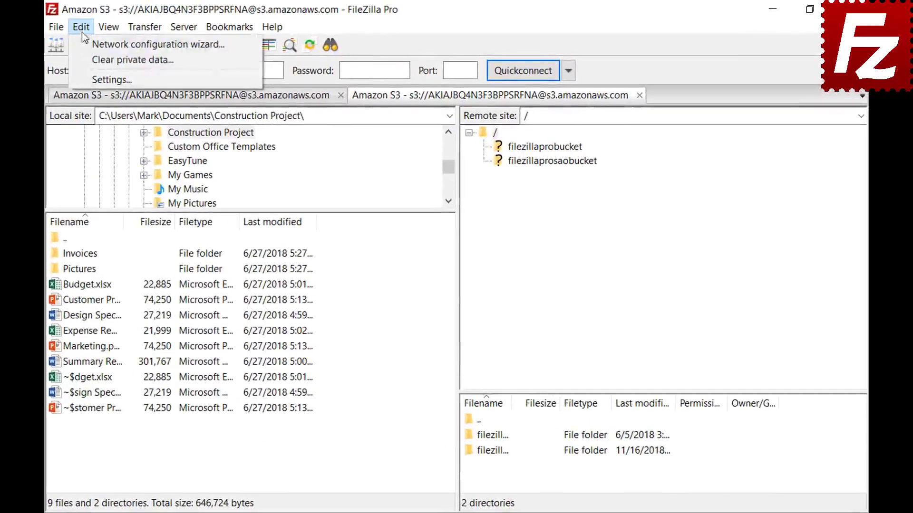
pyautogui.click(87, 75)
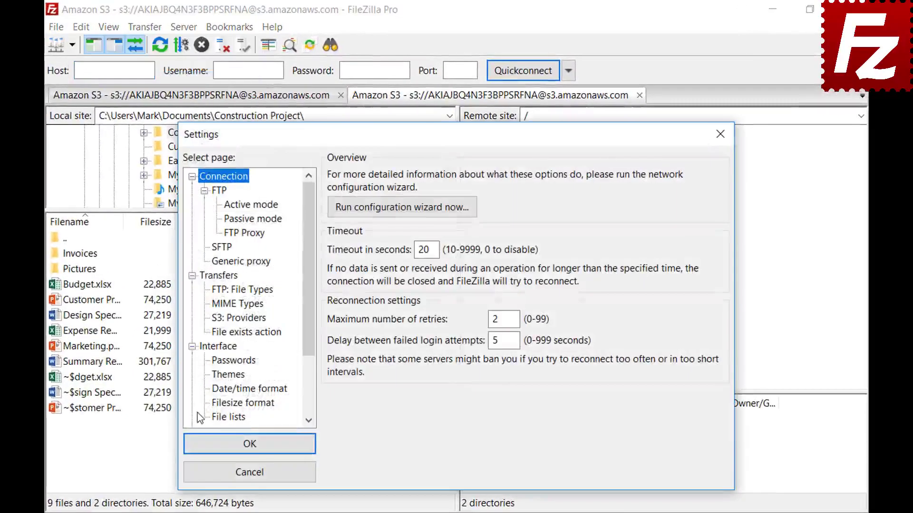
pyautogui.click(216, 404)
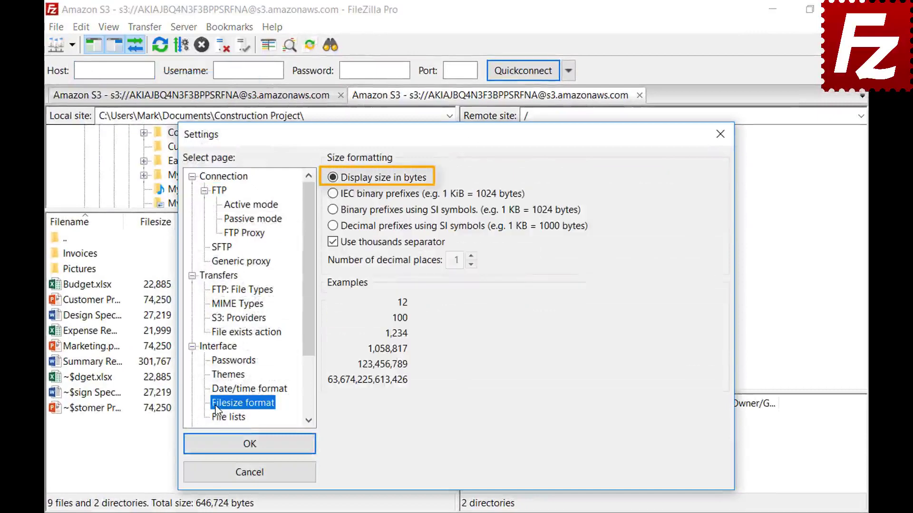
pyautogui.click(333, 242)
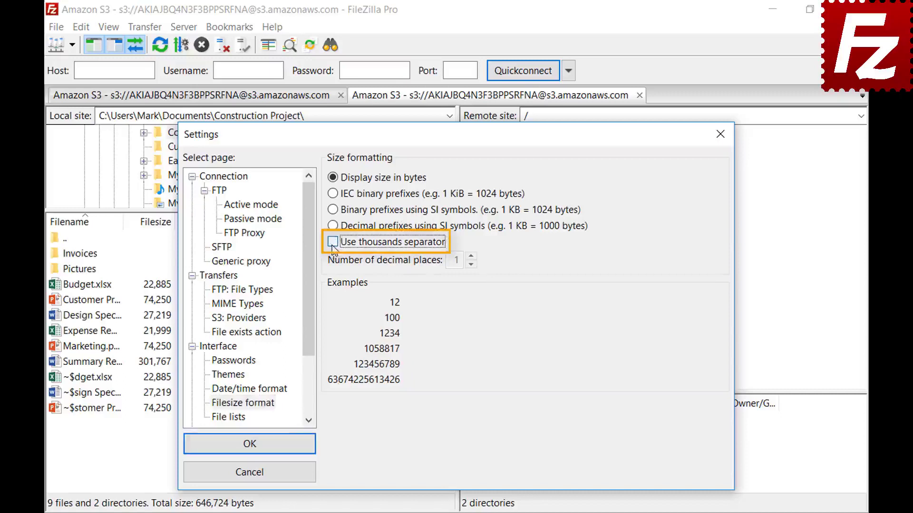
pyautogui.click(332, 244)
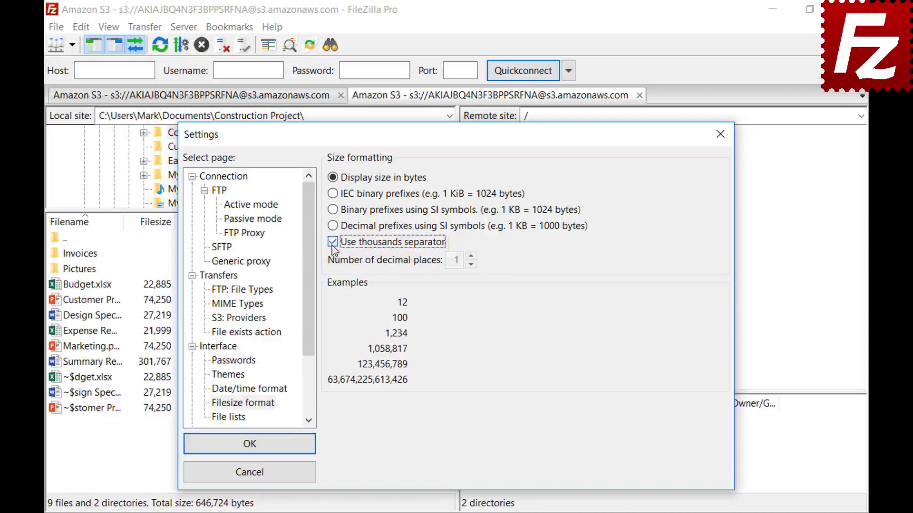
pyautogui.click(333, 193)
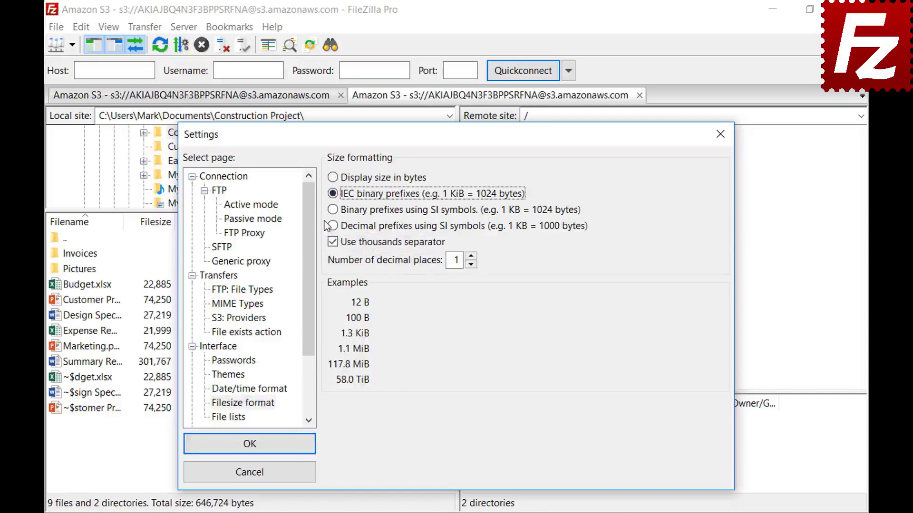
pyautogui.click(332, 210)
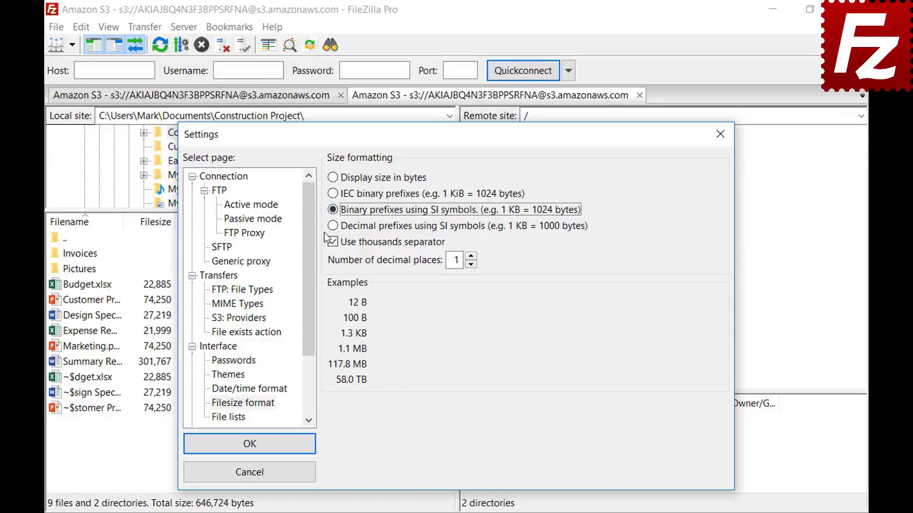
pyautogui.click(333, 227)
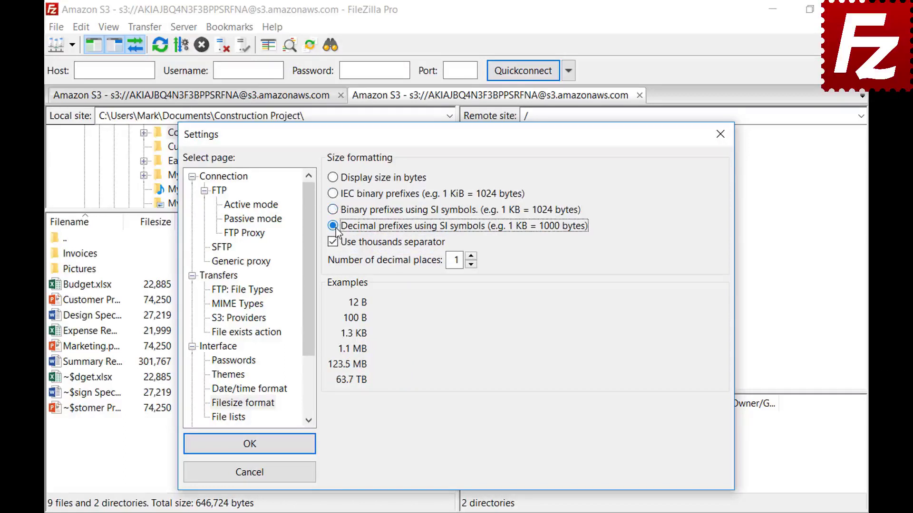
pyautogui.click(472, 258)
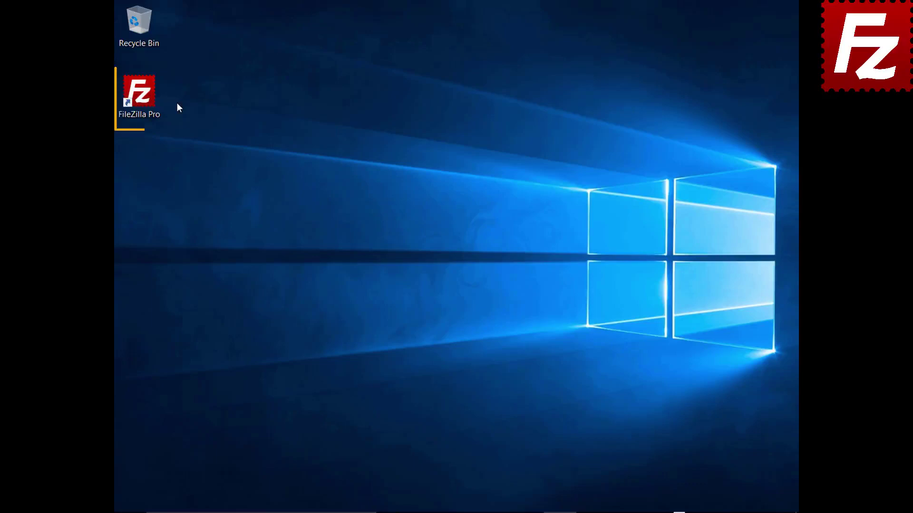
# - Relaunch FileZilla Pro from its desktop icon
pyautogui.click(144, 98)
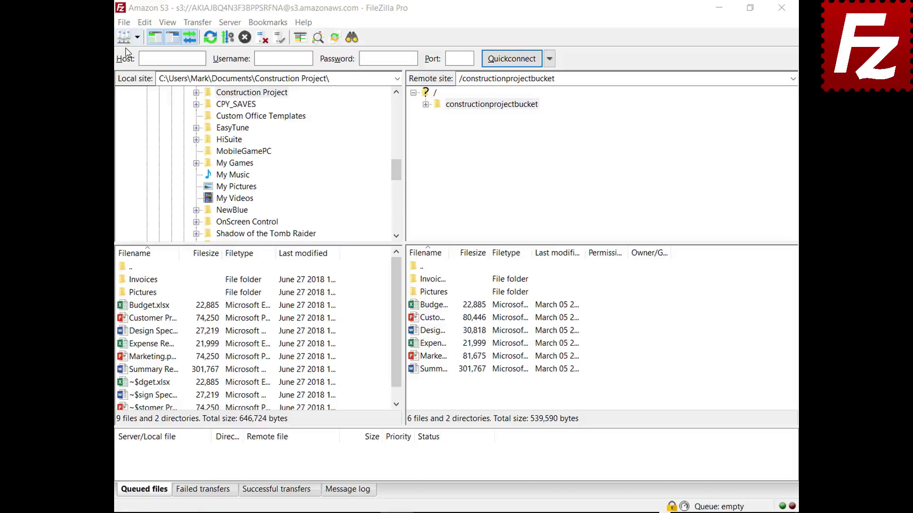
# - Export Site Manager entries, settings, queue and filters as FileZilla.xml in Documents
pyautogui.click(125, 24)
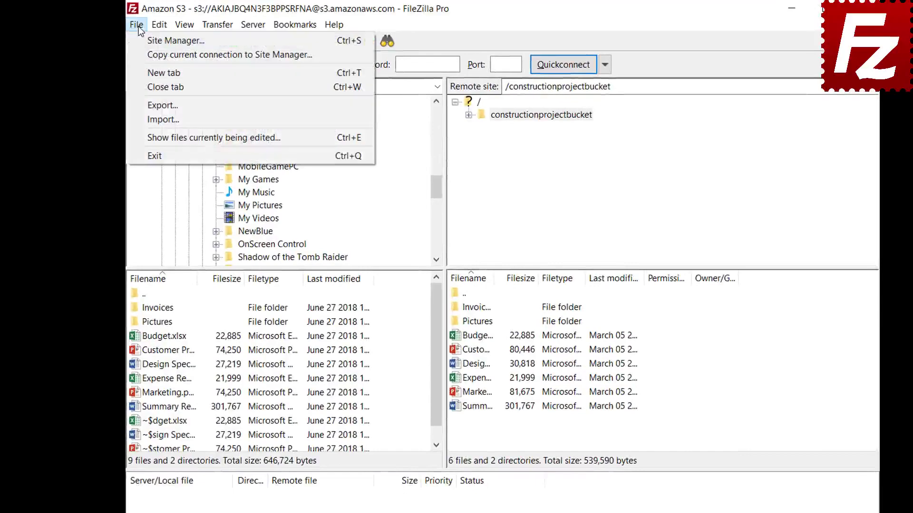
pyautogui.click(145, 105)
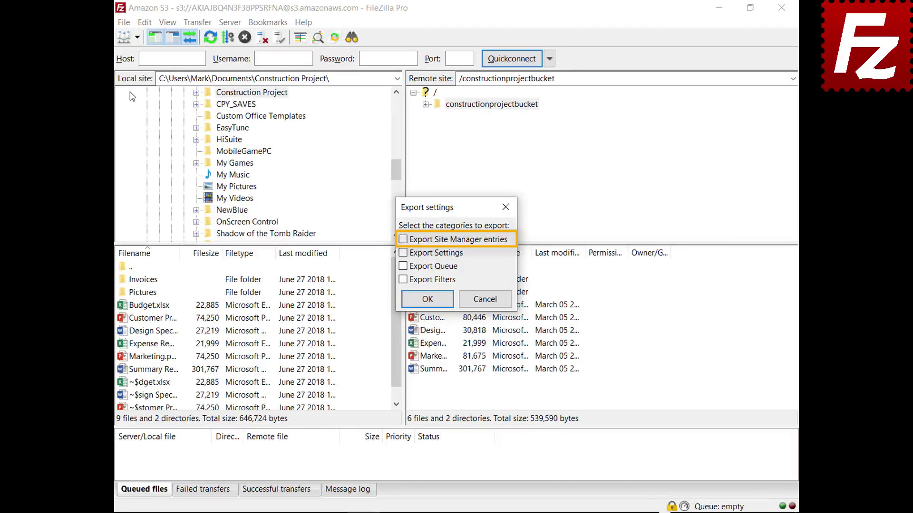
pyautogui.click(403, 241)
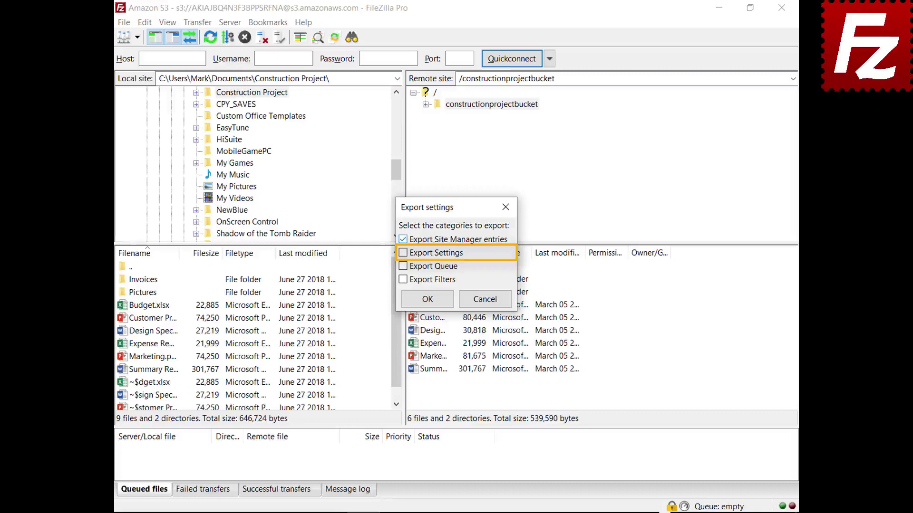
pyautogui.click(404, 253)
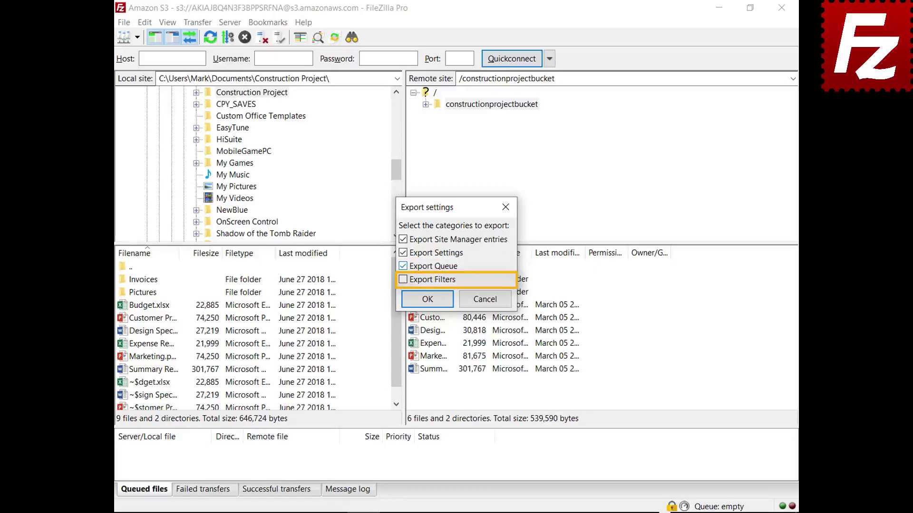
pyautogui.click(403, 280)
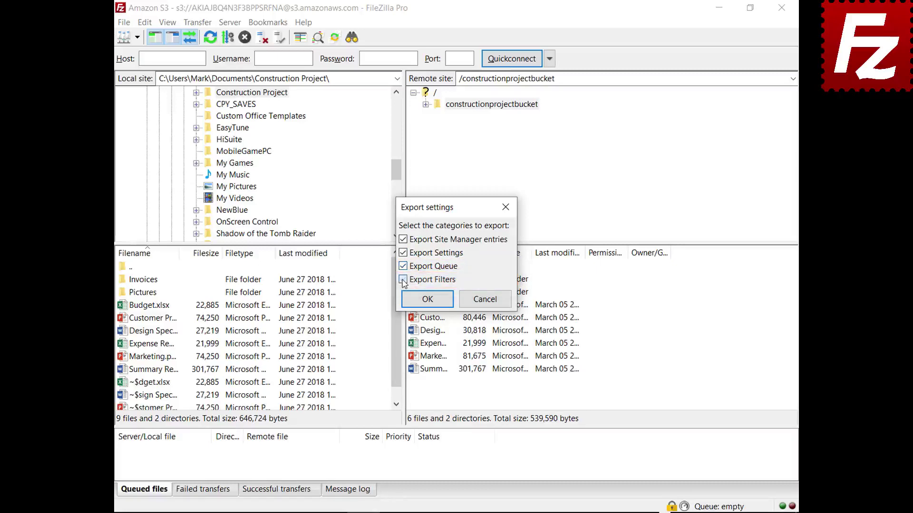
pyautogui.click(424, 299)
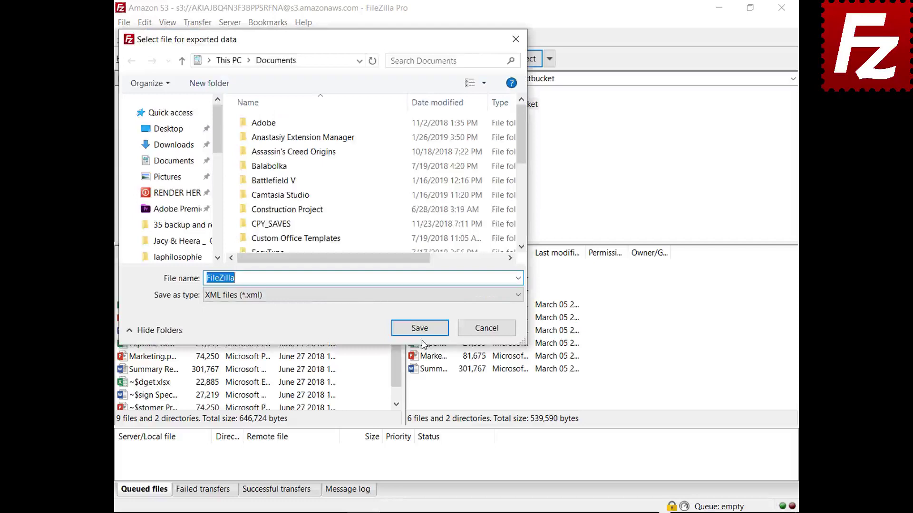
pyautogui.click(420, 329)
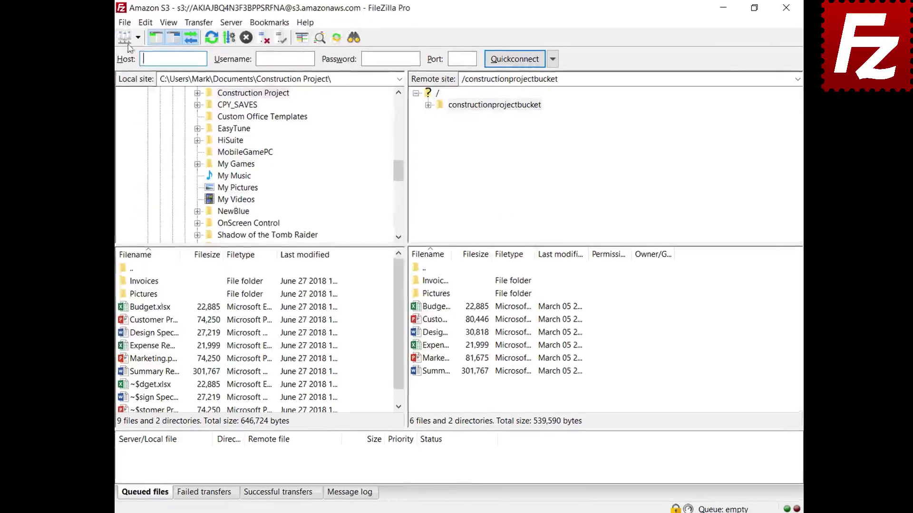
pyautogui.click(126, 24)
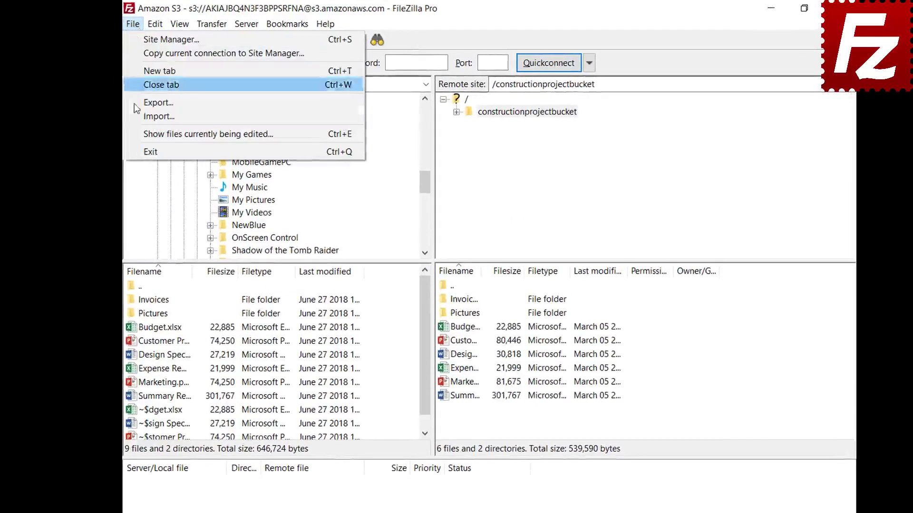
# - Go to %APPDATA%\FileZilla in File Explorer and select all seven configuration files
pyautogui.click(137, 117)
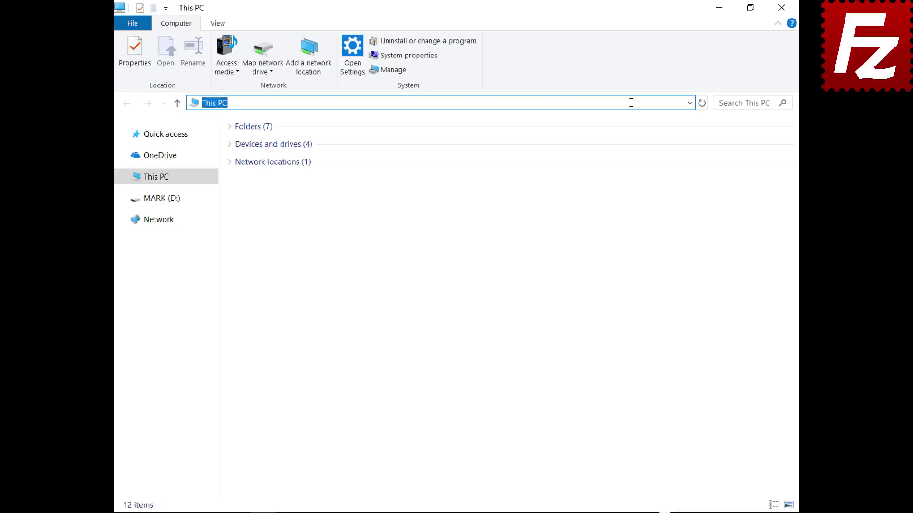
pyautogui.write('%APPDATA%\\Fil')
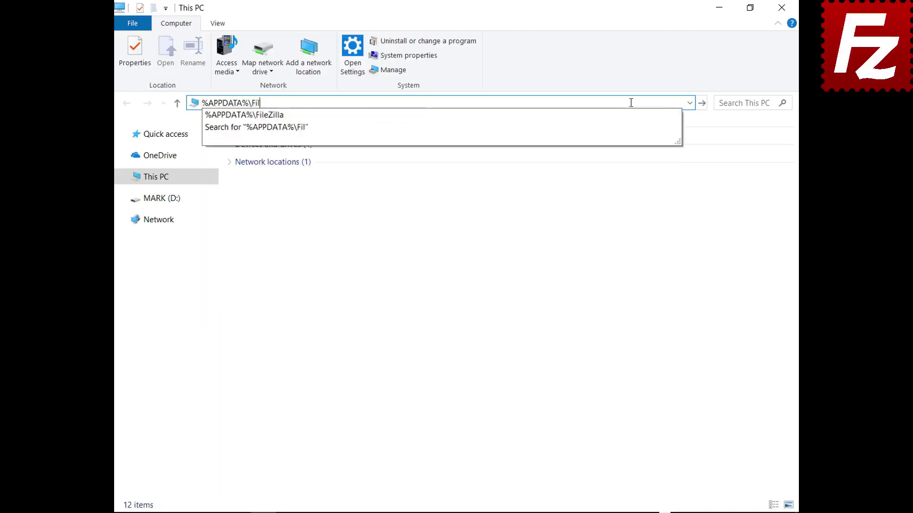
pyautogui.write('eZilla')
pyautogui.press('Return')
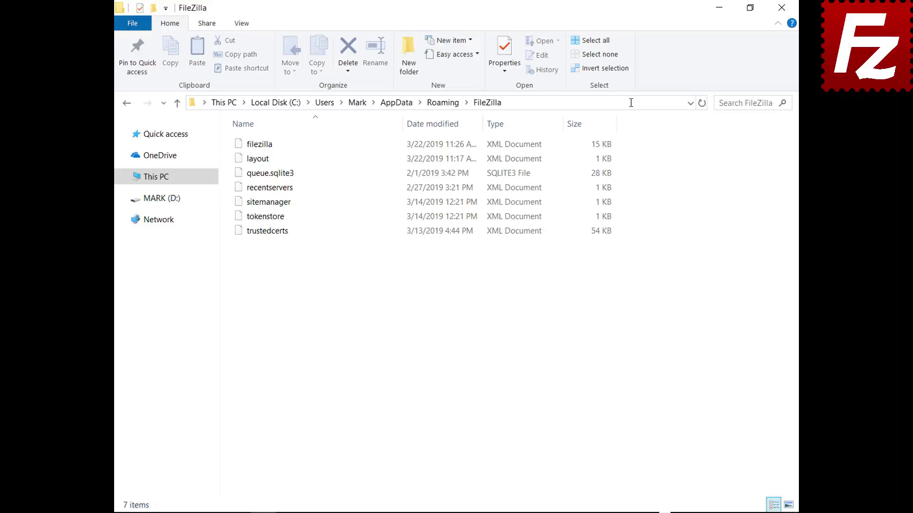
pyautogui.moveTo(271, 250); pyautogui.dragTo(269, 134)
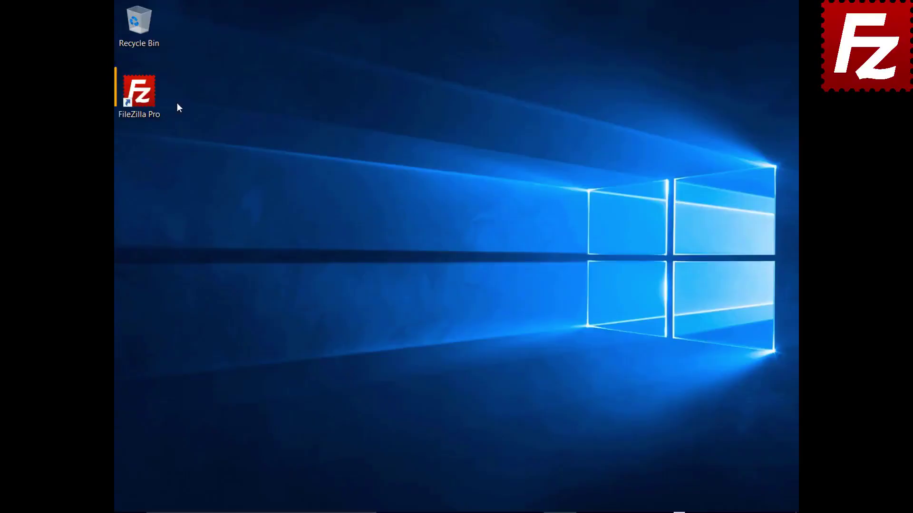
# - Launch FileZilla Pro and connect to the saved Amazon S3 site
pyautogui.doubleClick(151, 100)
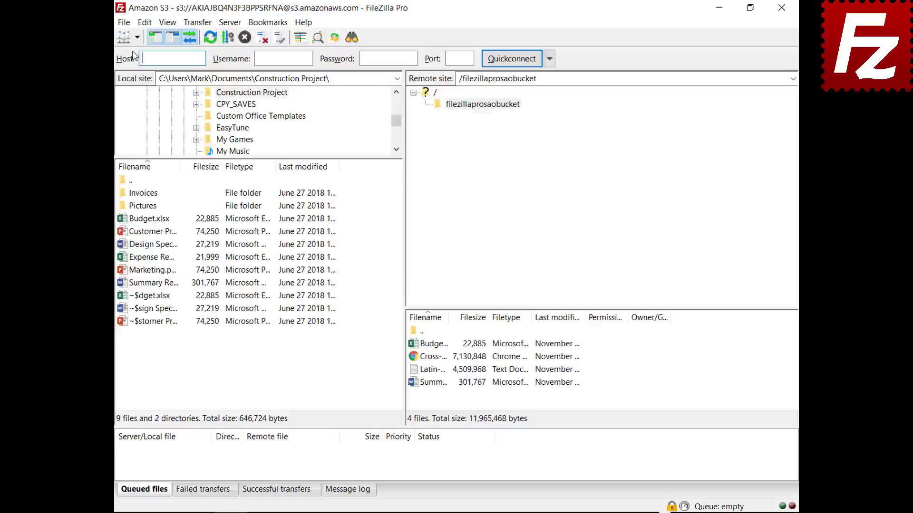
pyautogui.click(137, 37)
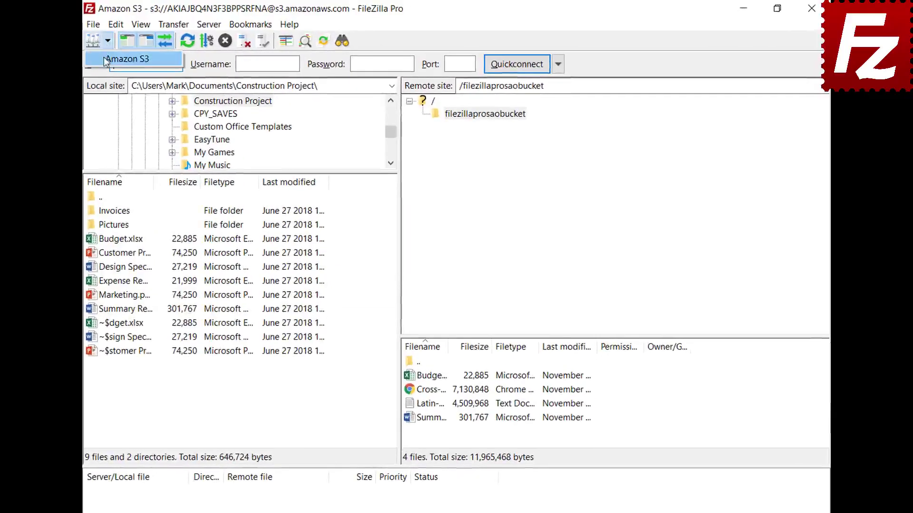
pyautogui.click(103, 58)
# - Enable the detailed message log, open filezillaprosaobucket, and copy the log to the clipboard
pyautogui.click(350, 493)
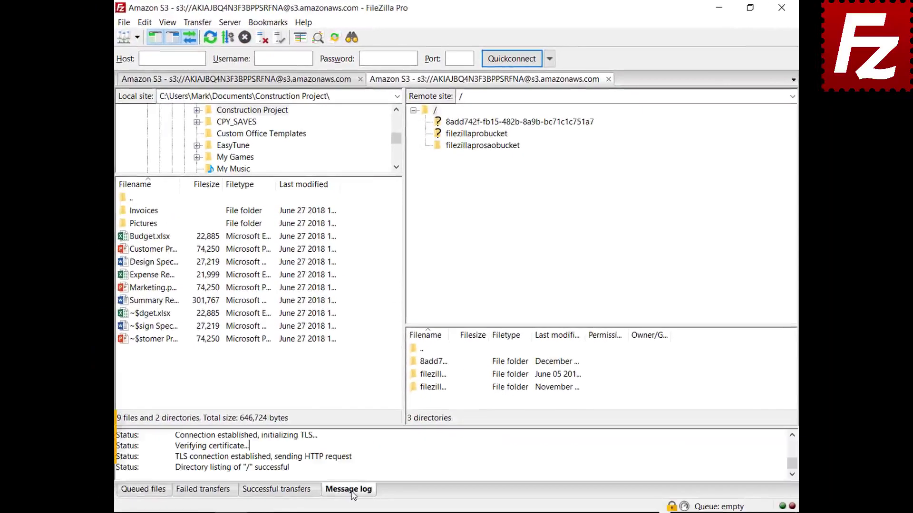
pyautogui.rightClick(391, 455)
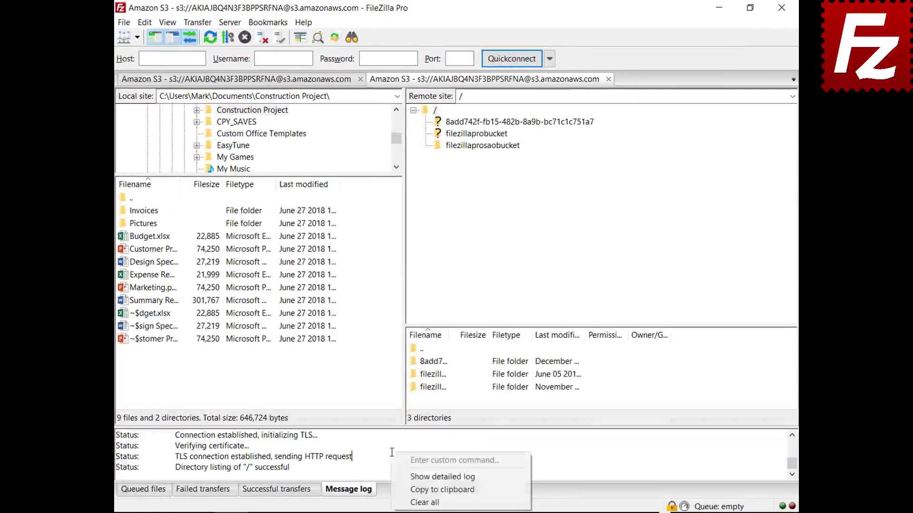
pyautogui.click(404, 477)
pyautogui.click(481, 146)
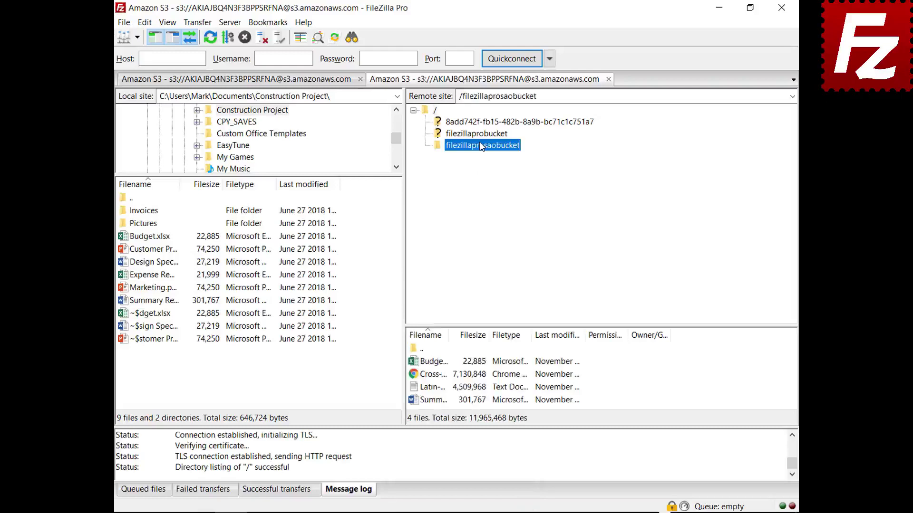
pyautogui.rightClick(441, 458)
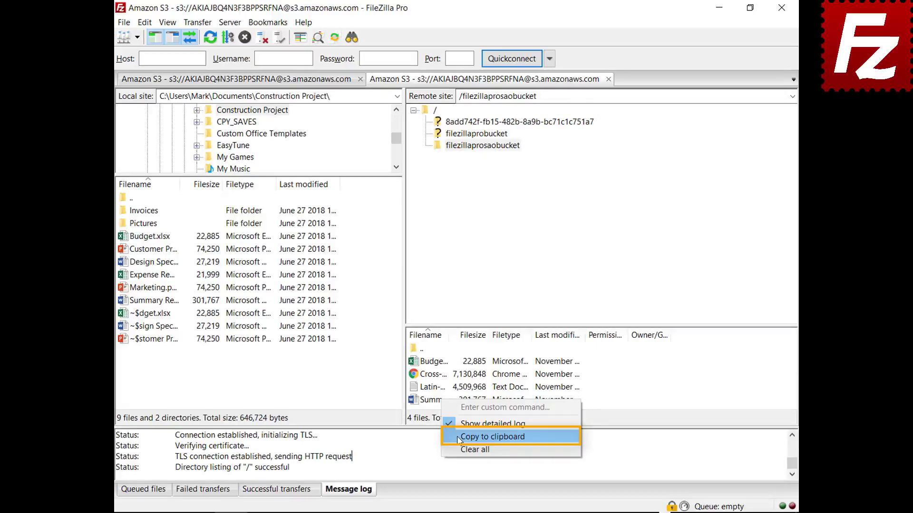
pyautogui.click(458, 437)
pyautogui.click(145, 22)
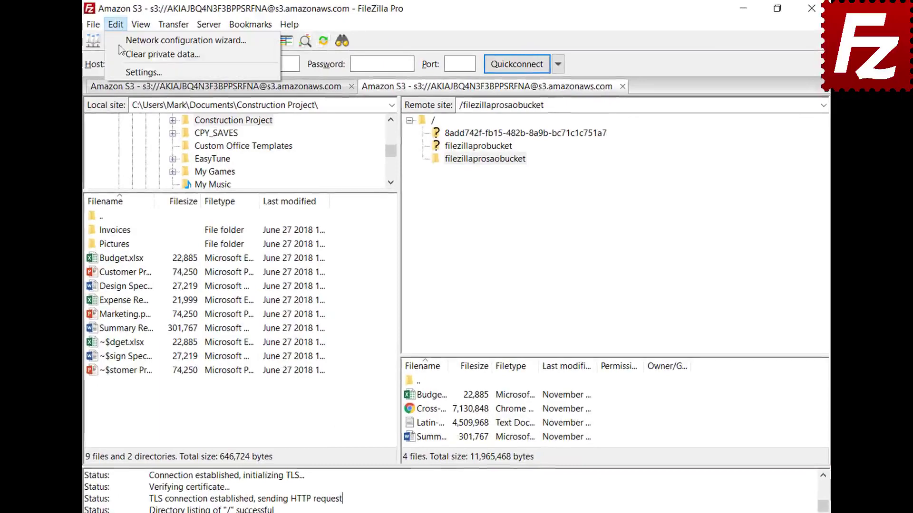
# - Under Settings > Logging, enable message-log timestamps and Log to file, and choose a log location
pyautogui.click(121, 71)
pyautogui.scroll(-2, 324, 220)
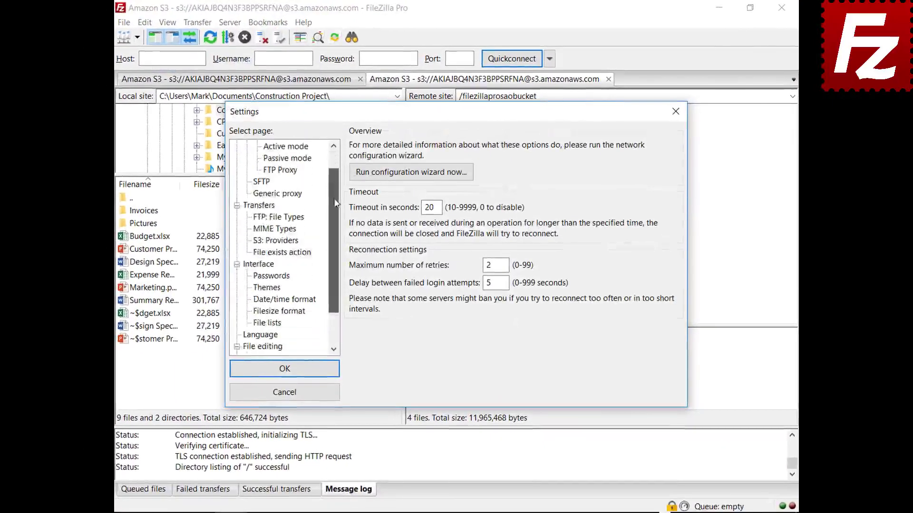
pyautogui.moveTo(336, 203); pyautogui.dragTo(331, 237)
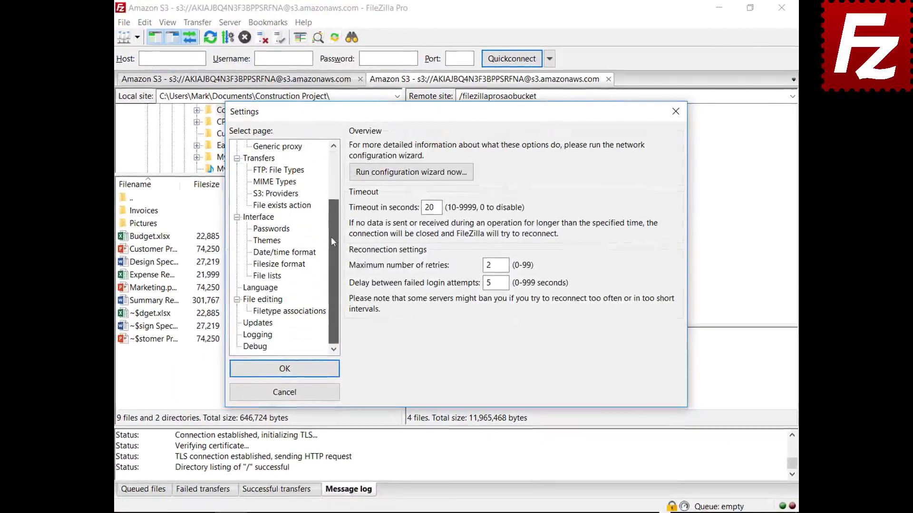
pyautogui.click(258, 335)
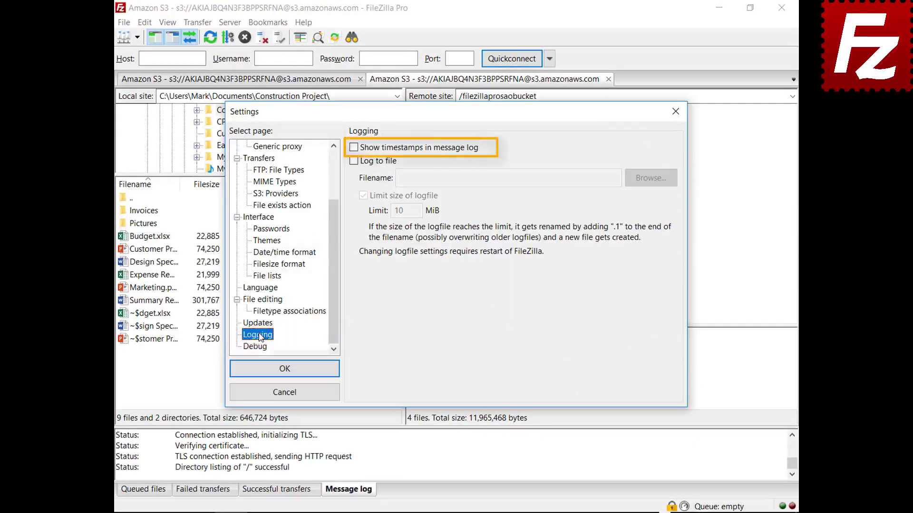
pyautogui.click(354, 148)
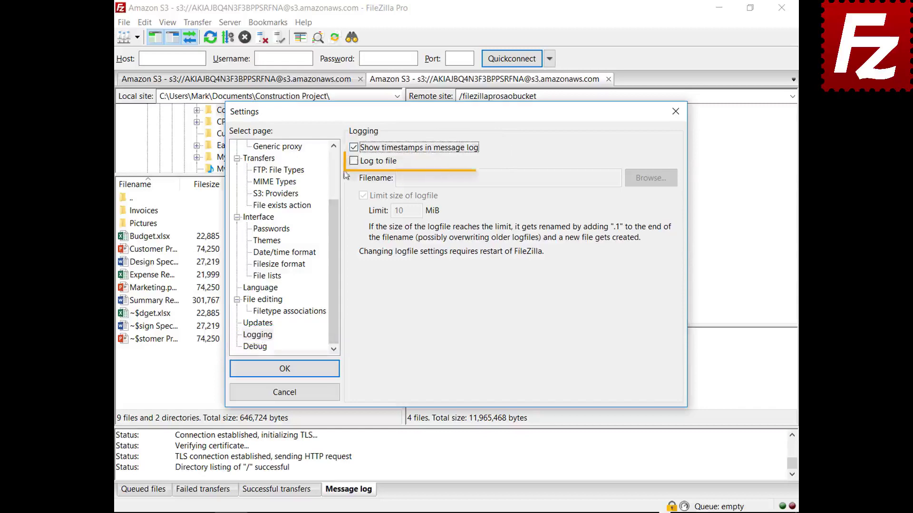
pyautogui.click(353, 161)
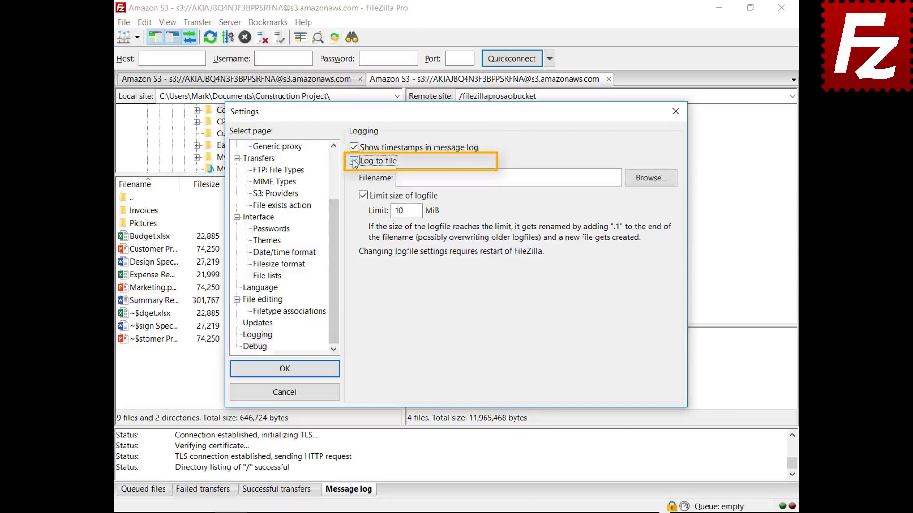
pyautogui.click(649, 183)
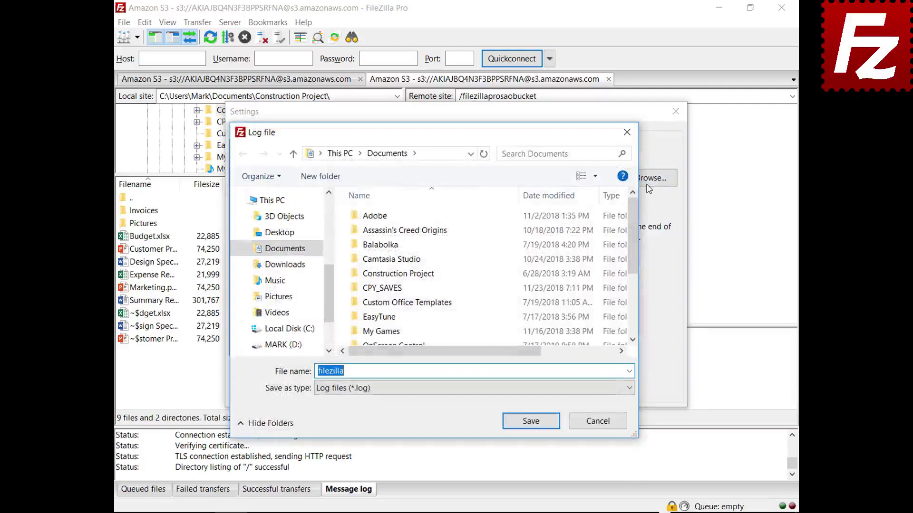
# - Save the log as filezilla.log in Documents, limited to 10 MiB, and view the Debug page
pyautogui.click(530, 421)
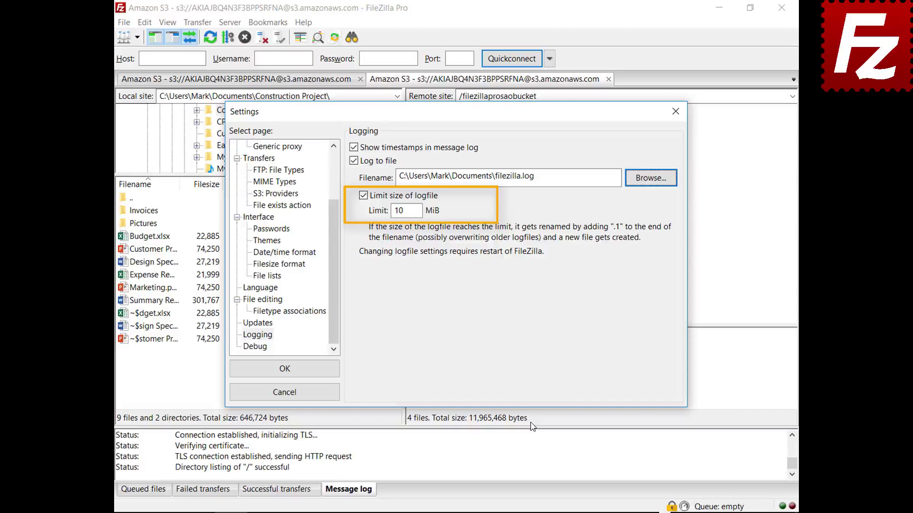
pyautogui.click(264, 350)
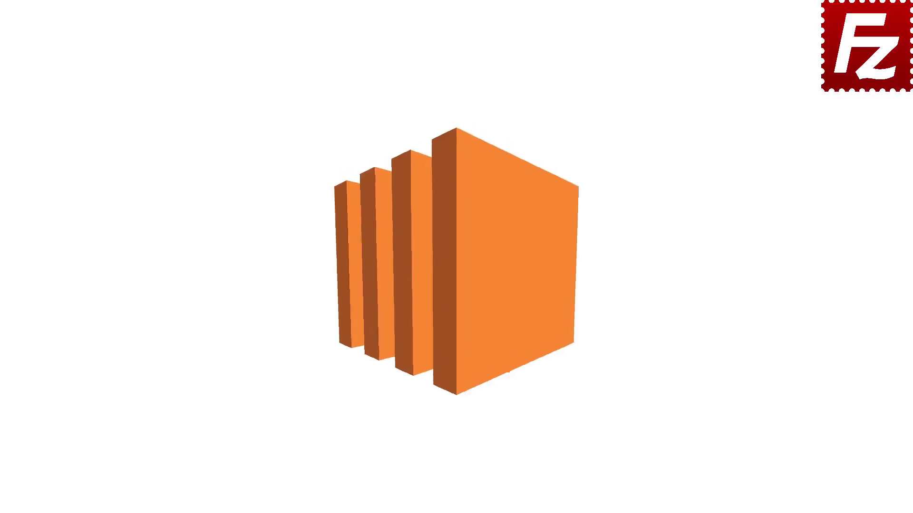
# - Launch FileZilla Pro and add a new Site Manager entry named 'Amazon EC2'
pyautogui.doubleClick(144, 98)
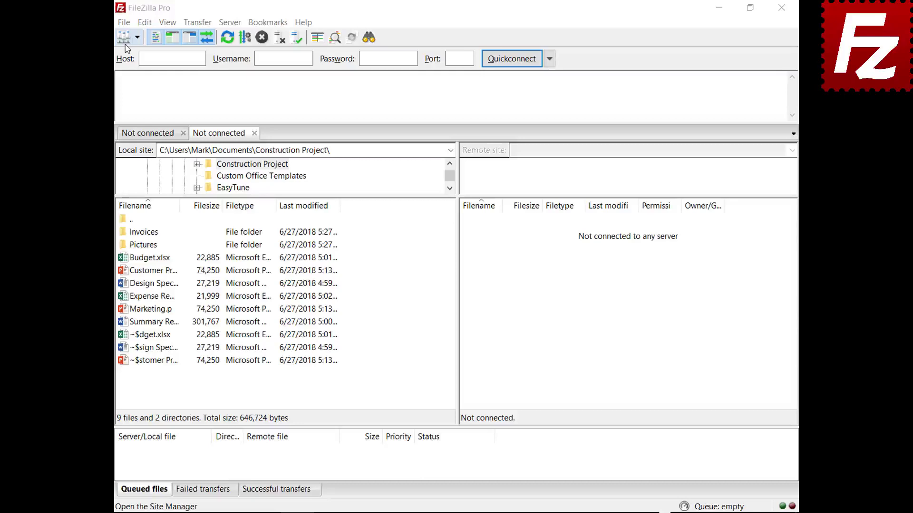
pyautogui.click(124, 22)
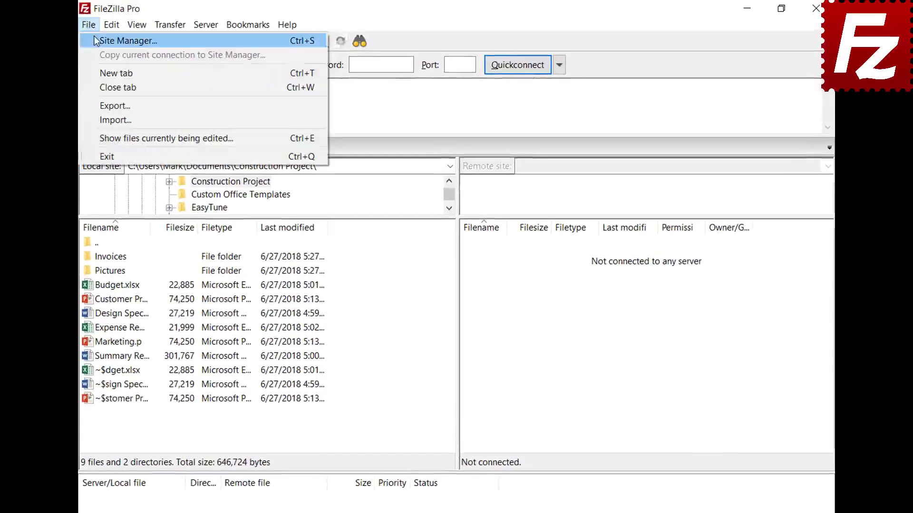
pyautogui.click(96, 39)
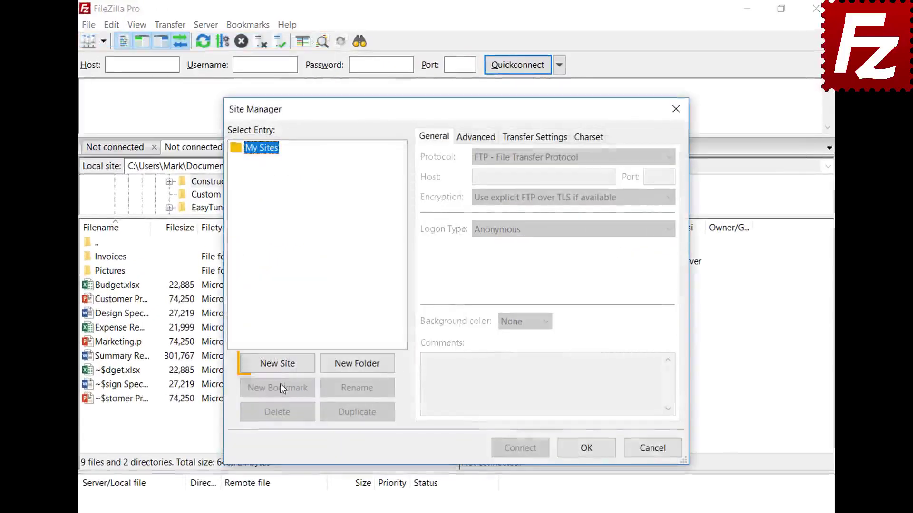
pyautogui.click(279, 364)
pyautogui.write('A')
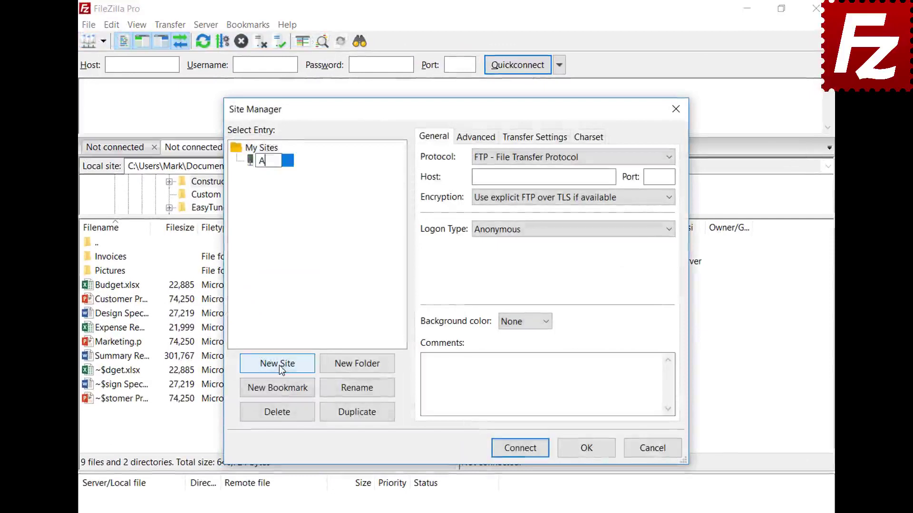
pyautogui.write('mazon EC2')
pyautogui.press('Return')
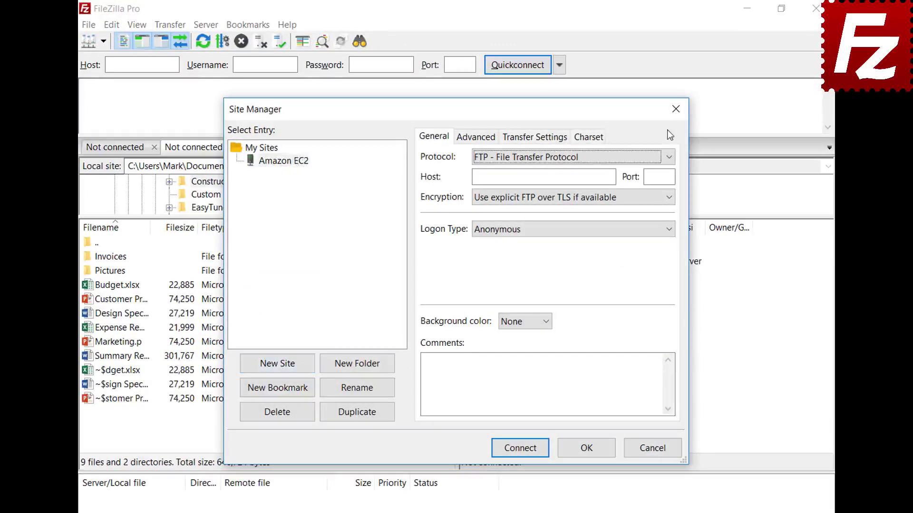
# - Set the Amazon EC2 site's protocol to SFTP and paste in the server host name
pyautogui.click(668, 157)
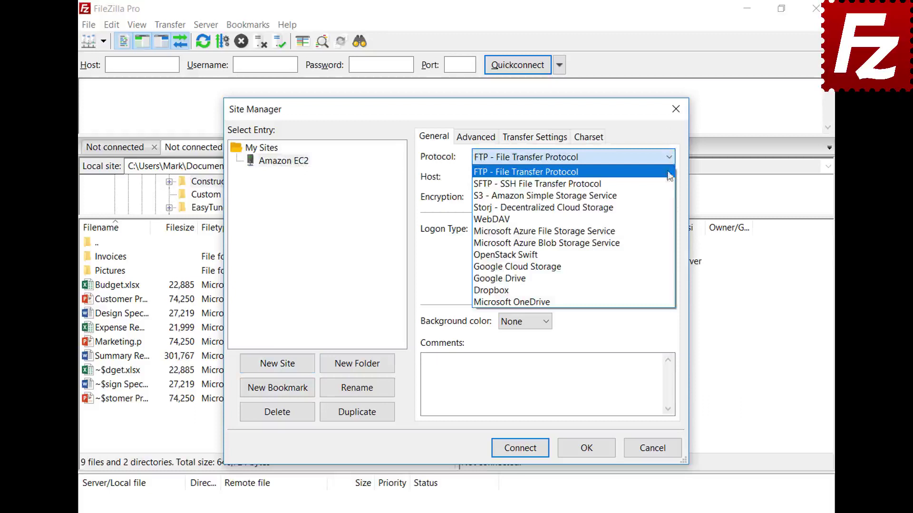
pyautogui.click(670, 184)
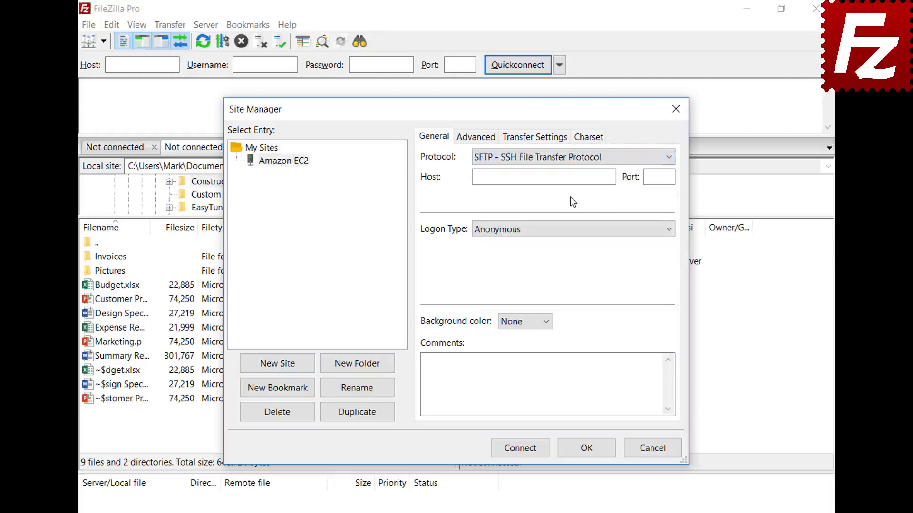
pyautogui.click(572, 178)
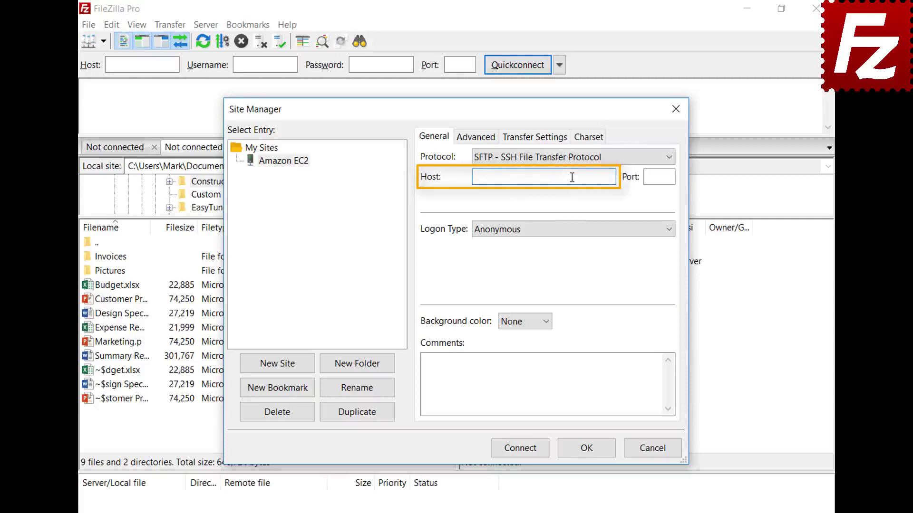
pyautogui.hotkey('ctrl', 'v')
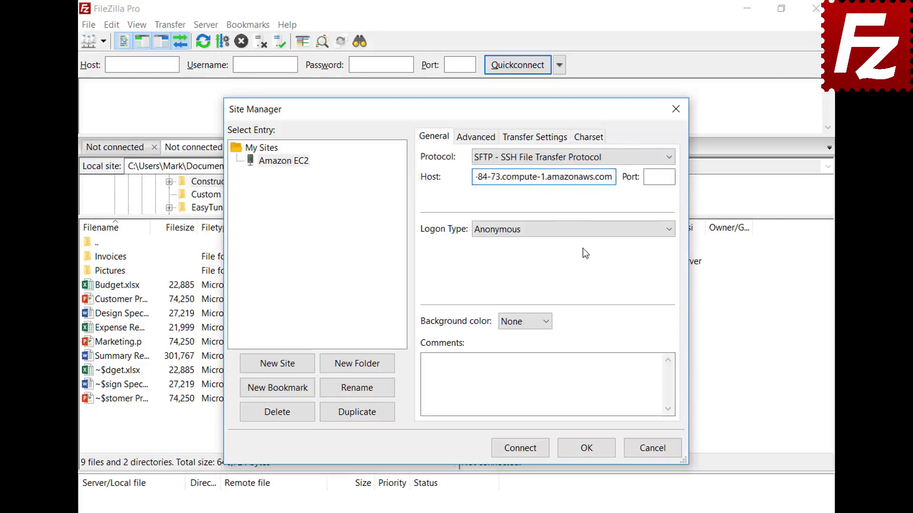
# - Use Key file logon as user ubuntu with AWSKeyPair.pem, and connect
pyautogui.click(583, 232)
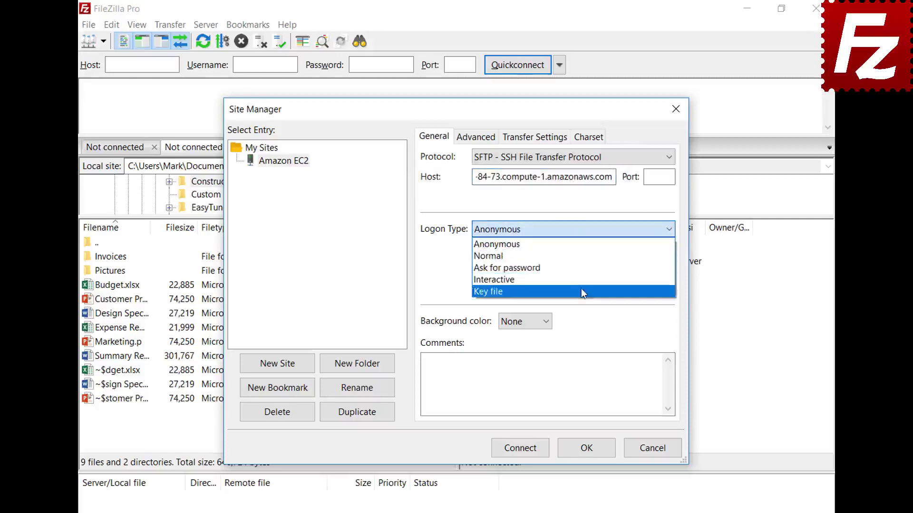
pyautogui.click(581, 291)
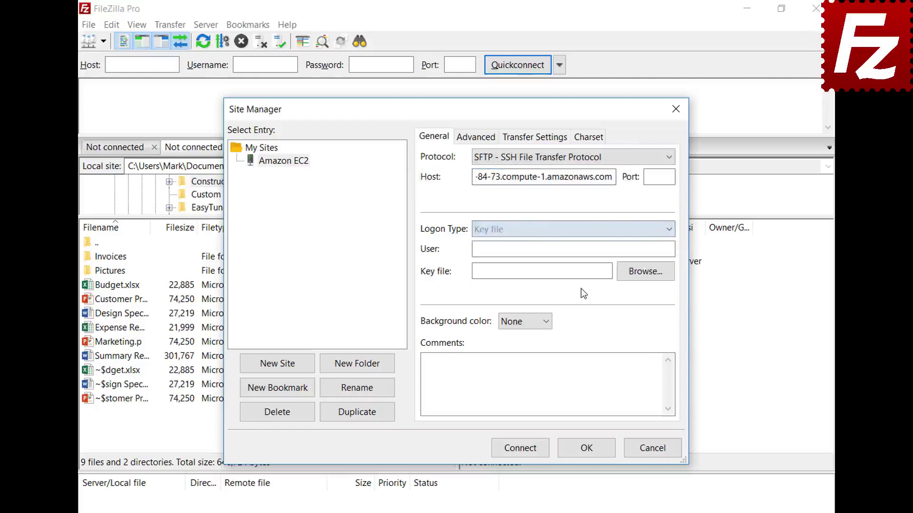
pyautogui.click(586, 251)
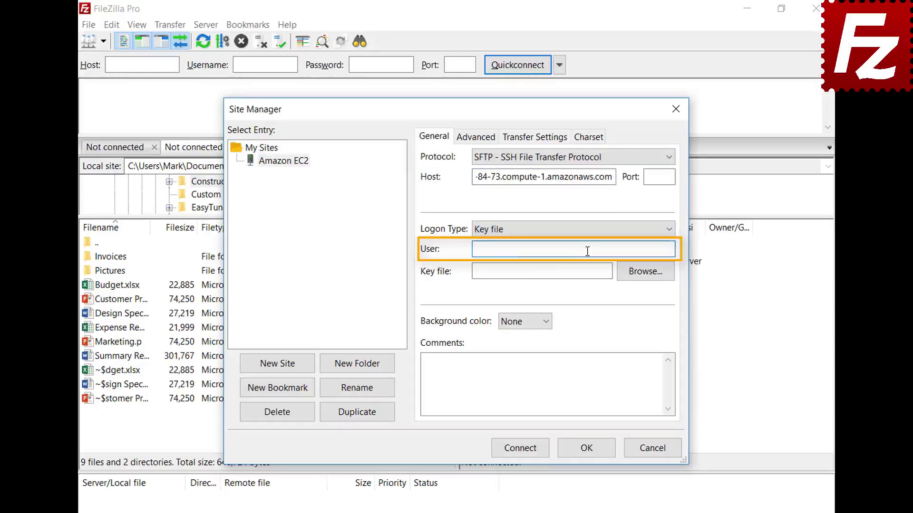
pyautogui.write('ubuntu')
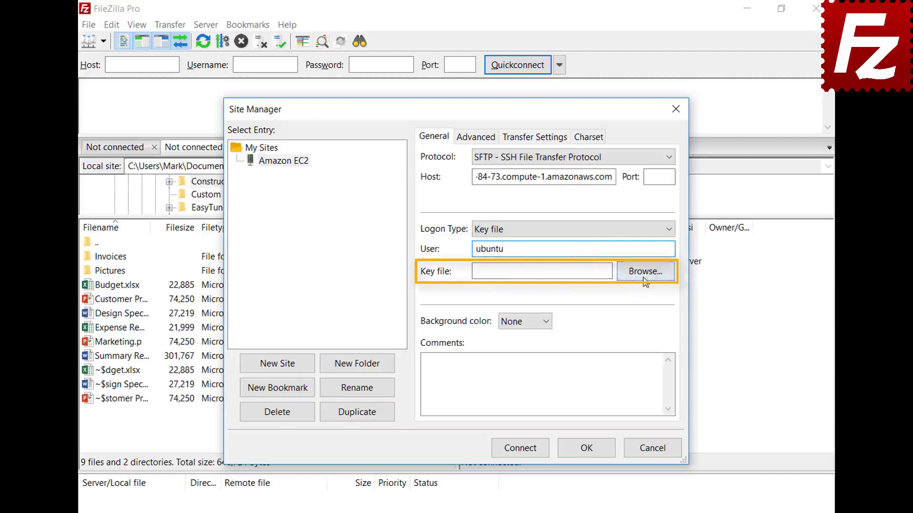
pyautogui.click(645, 272)
pyautogui.doubleClick(423, 393)
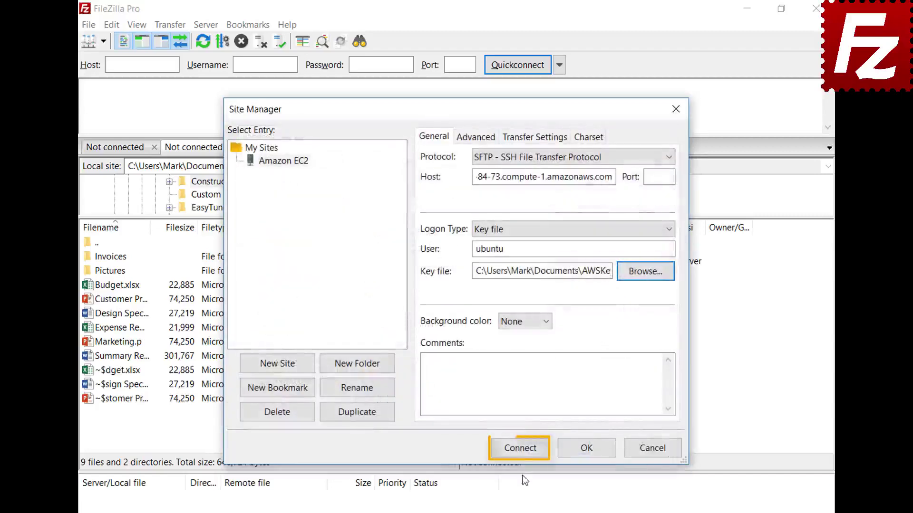
pyautogui.click(523, 451)
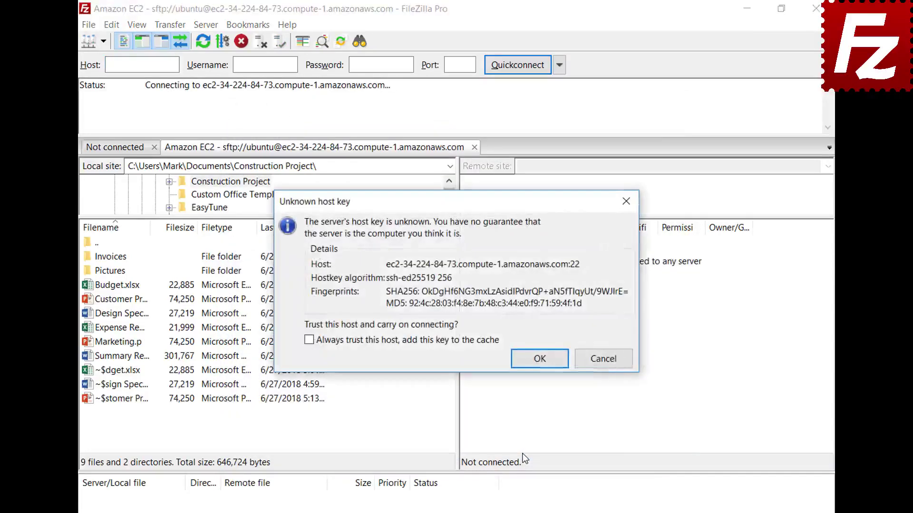
# - Always trust the EC2 server's host key, adding it to the cache, and accept it
pyautogui.click(309, 340)
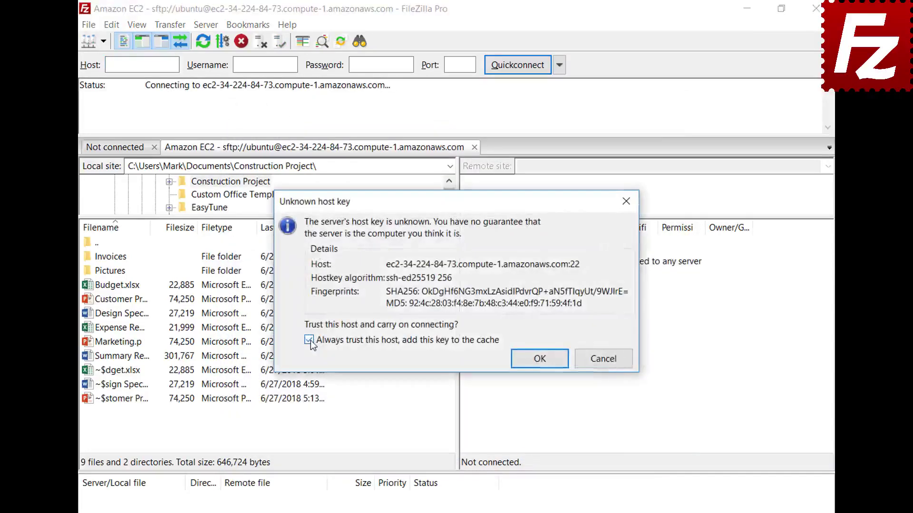
pyautogui.click(540, 360)
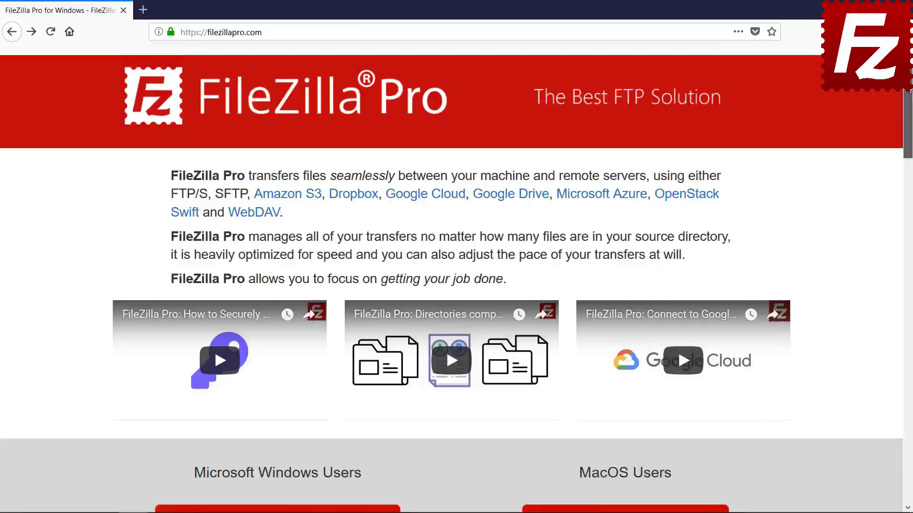
# - Choose FileZilla Pro for Windows lower on filezillapro.com to reach checkout
pyautogui.scroll(-5, 446, 347)
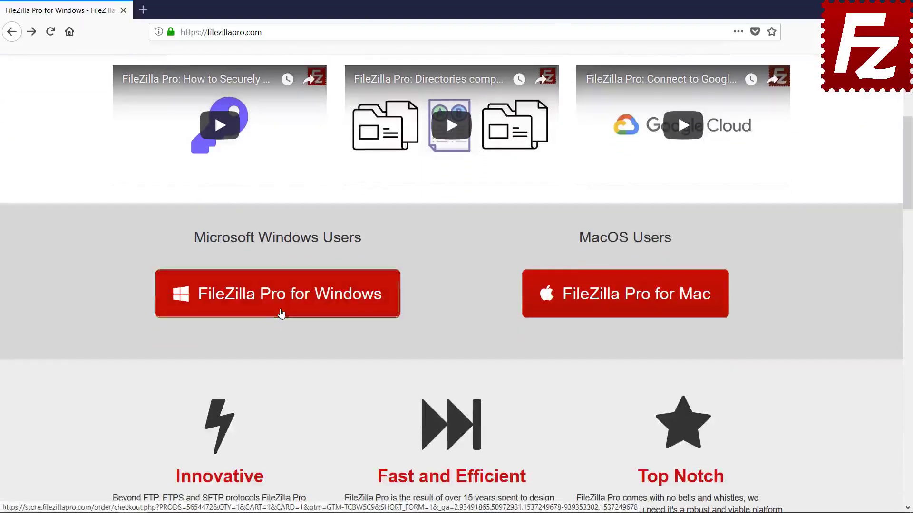
pyautogui.click(281, 313)
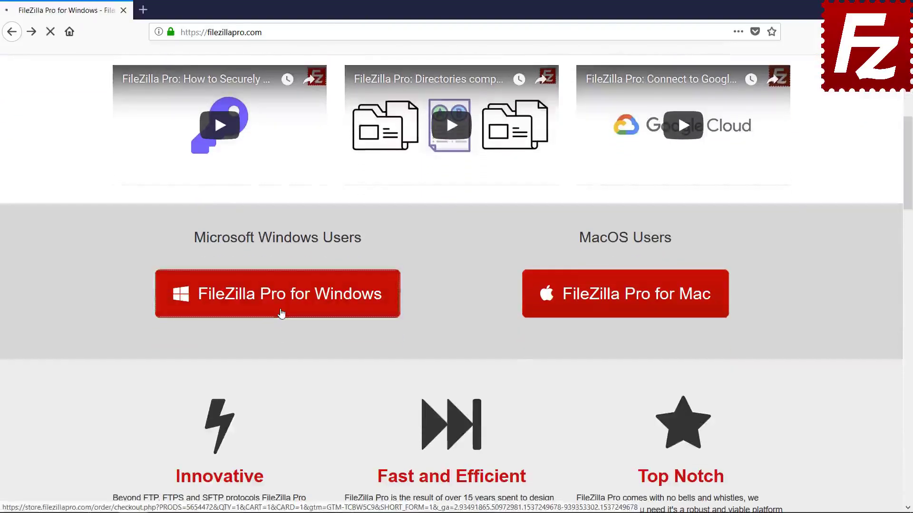